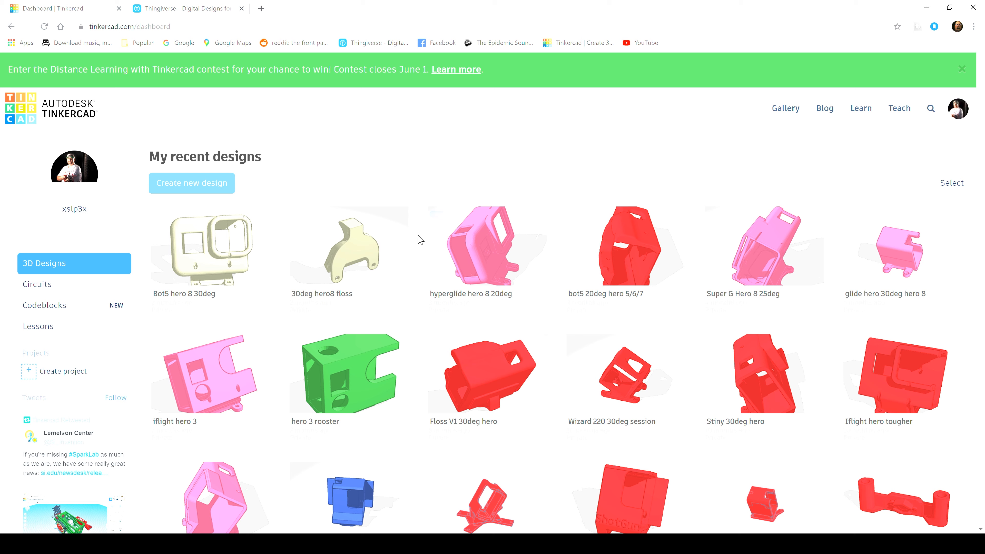
Look through the existing camera mount designs on the Tinkercad dashboard
{"action": "mouse_move", "coordinate": [466, 274]}
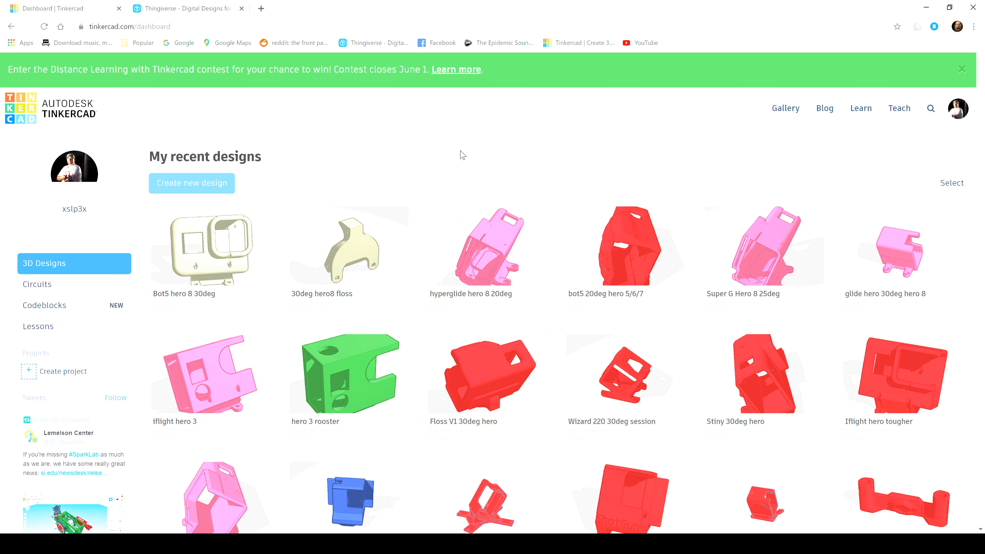
{"action": "mouse_move", "coordinate": [457, 337]}
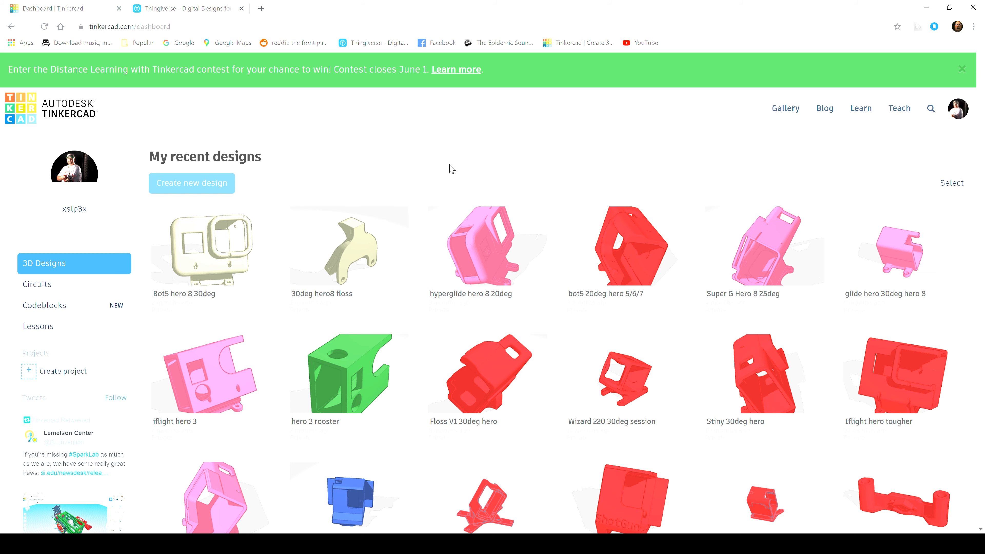
{"action": "mouse_move", "coordinate": [471, 355]}
{"action": "scroll", "coordinate": [469, 354], "scroll_direction": "down", "scroll_amount": 5}
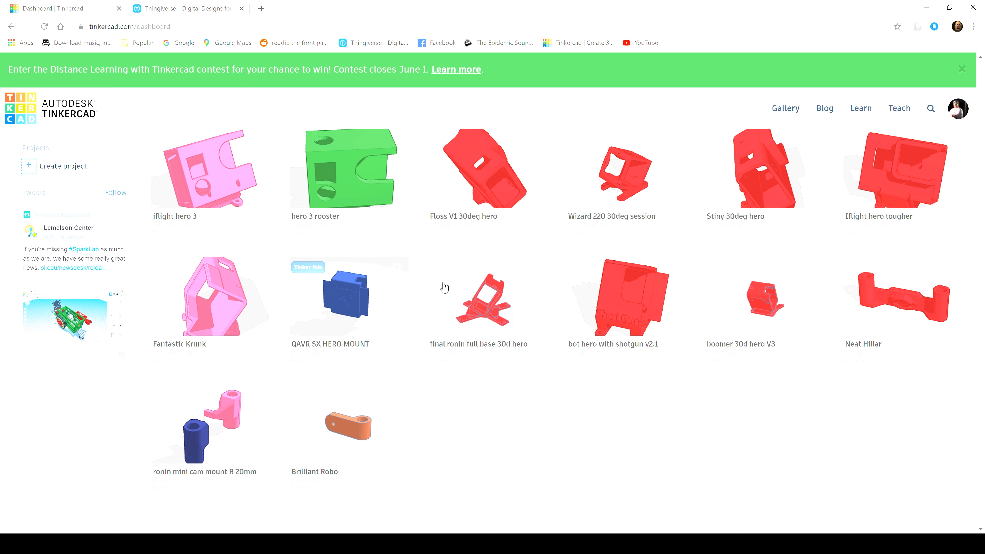
{"action": "scroll", "coordinate": [576, 249], "scroll_direction": "down", "scroll_amount": 4}
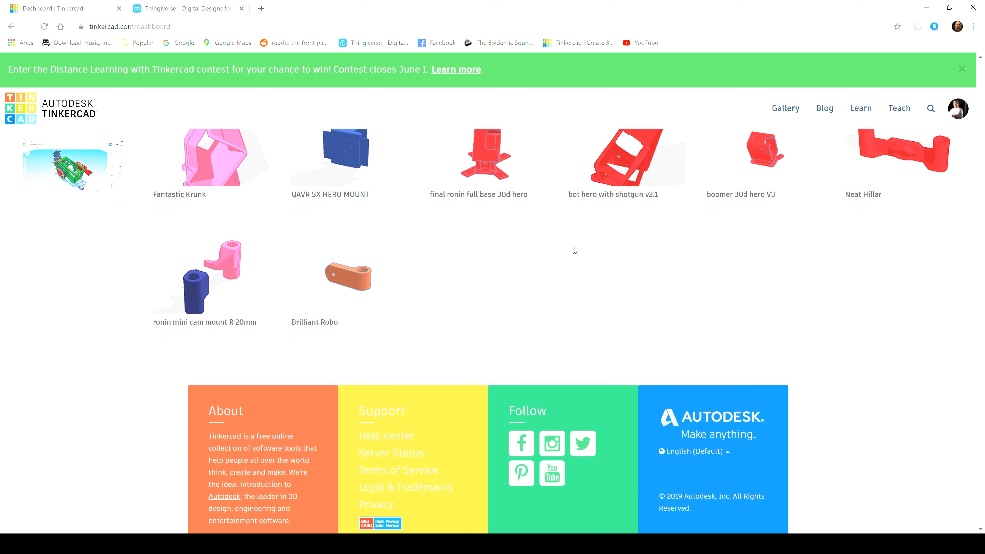
{"action": "scroll", "coordinate": [573, 250], "scroll_direction": "up", "scroll_amount": 6}
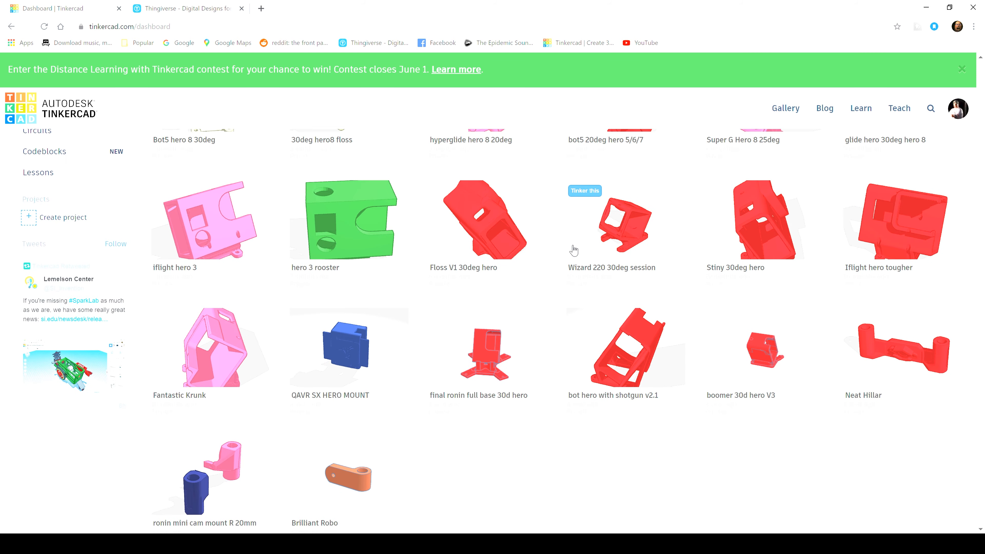
{"action": "scroll", "coordinate": [574, 249], "scroll_direction": "up", "scroll_amount": 4}
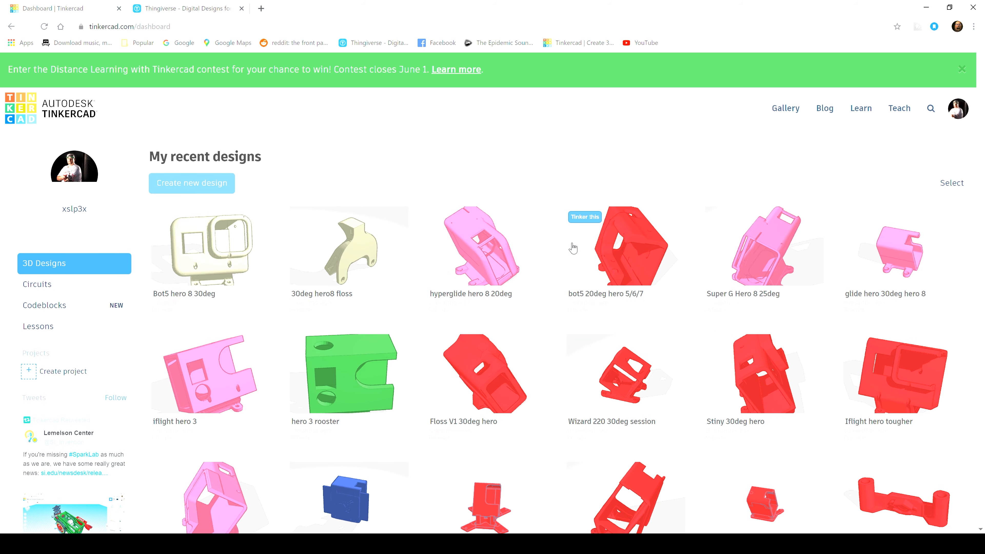
{"action": "scroll", "coordinate": [572, 247], "scroll_direction": "down", "scroll_amount": 3}
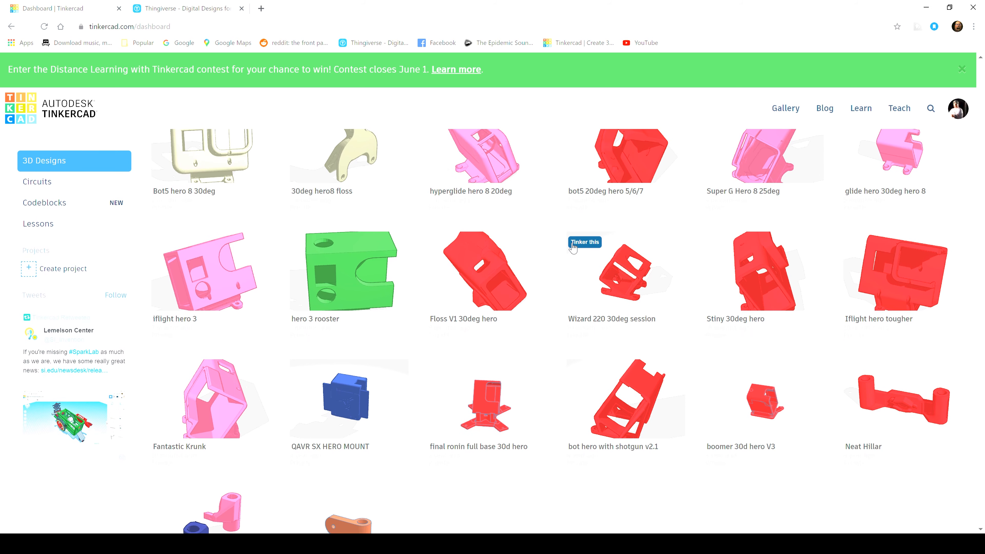
{"action": "scroll", "coordinate": [573, 248], "scroll_direction": "down", "scroll_amount": 4}
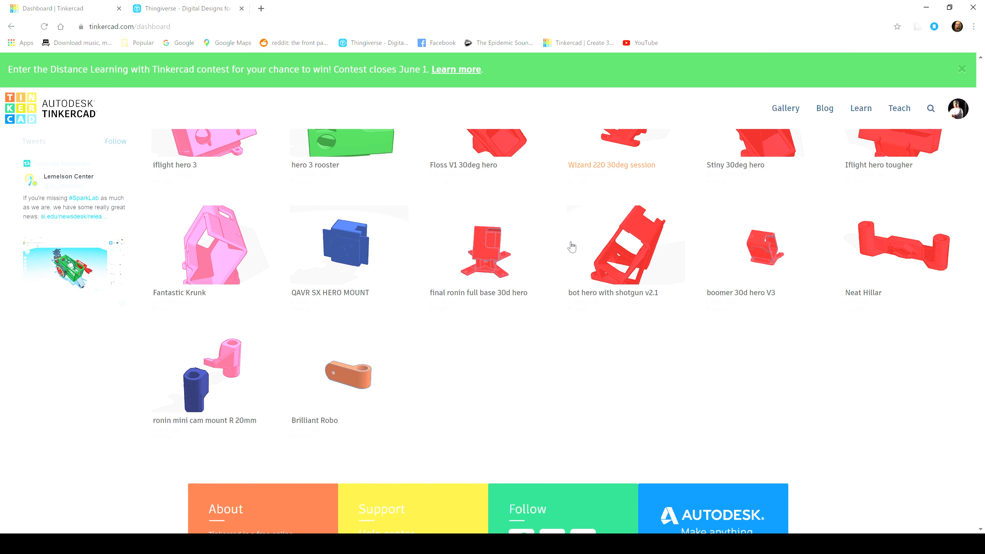
{"action": "scroll", "coordinate": [572, 247], "scroll_direction": "up", "scroll_amount": 6}
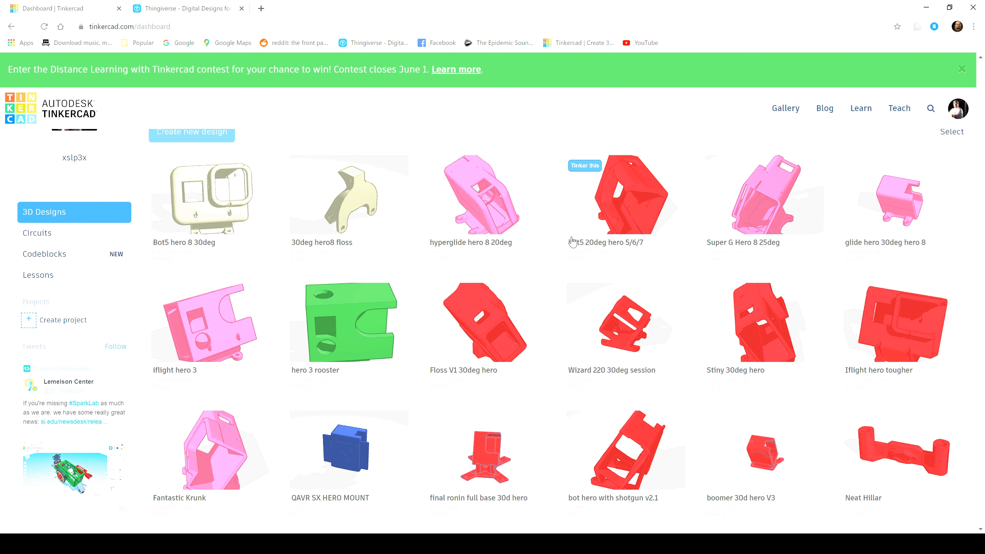
{"action": "scroll", "coordinate": [634, 214], "scroll_direction": "down", "scroll_amount": 2}
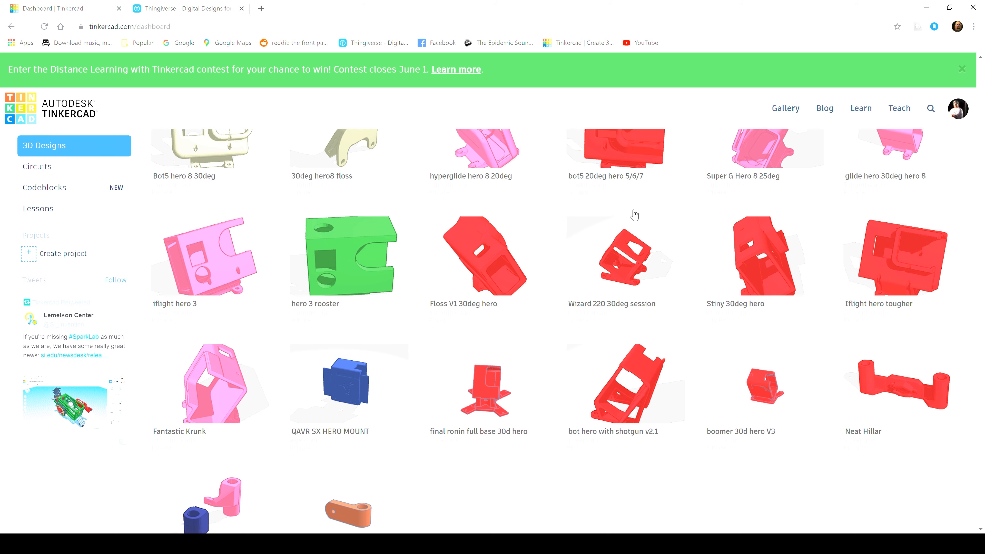
{"action": "scroll", "coordinate": [634, 214], "scroll_direction": "up", "scroll_amount": 3}
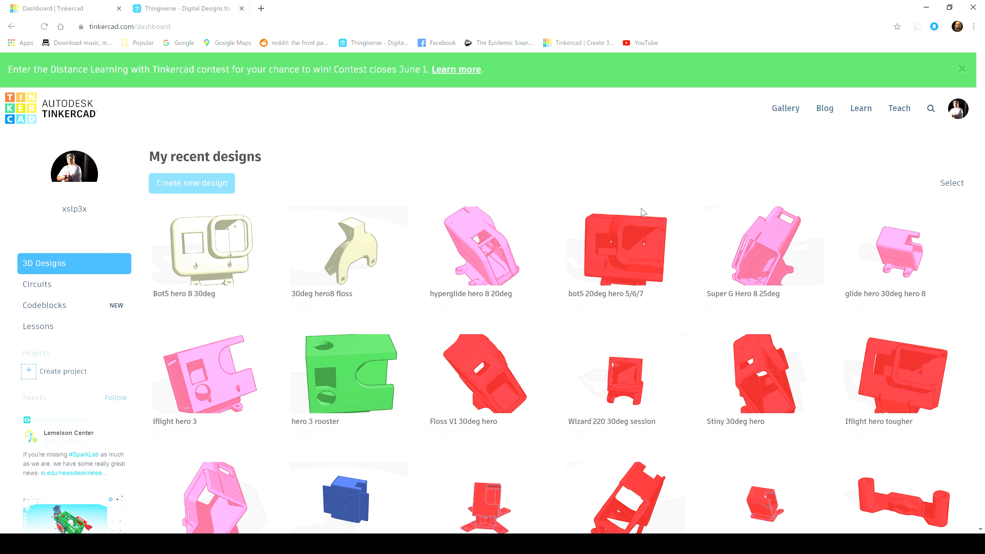
Switch to Thingiverse and search for "floss v1"
{"action": "left_click", "coordinate": [186, 8]}
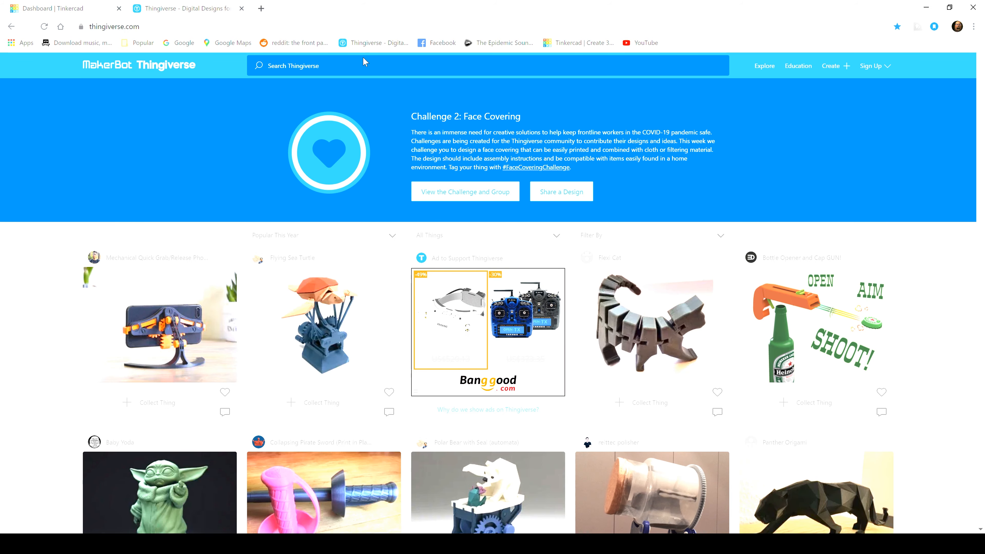
{"action": "left_click", "coordinate": [366, 67]}
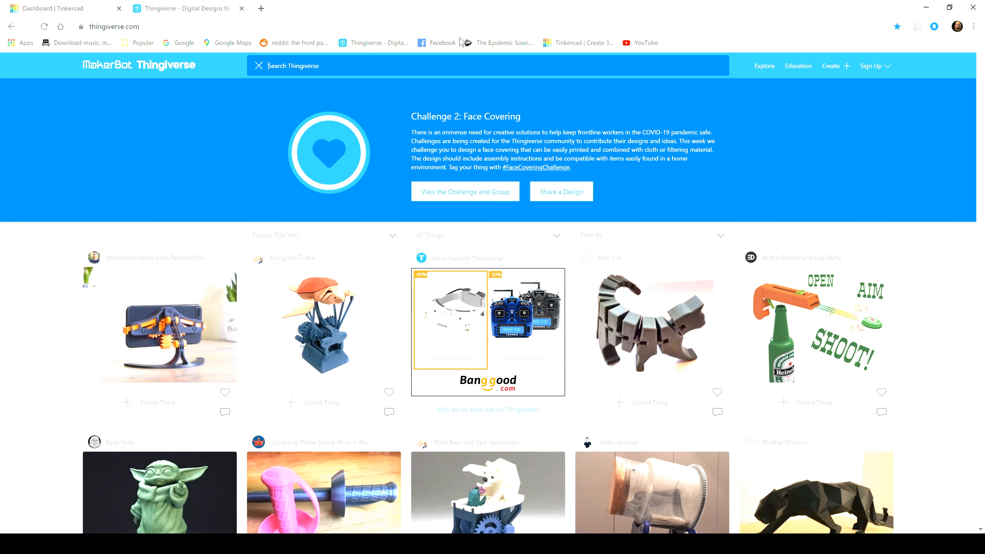
{"action": "type", "text": "fl"}
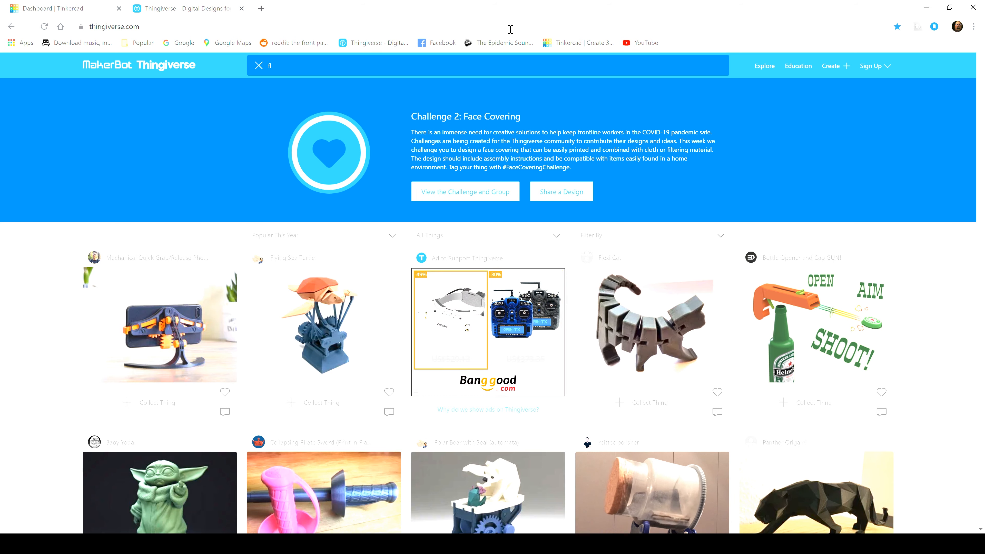
{"action": "type", "text": "o"}
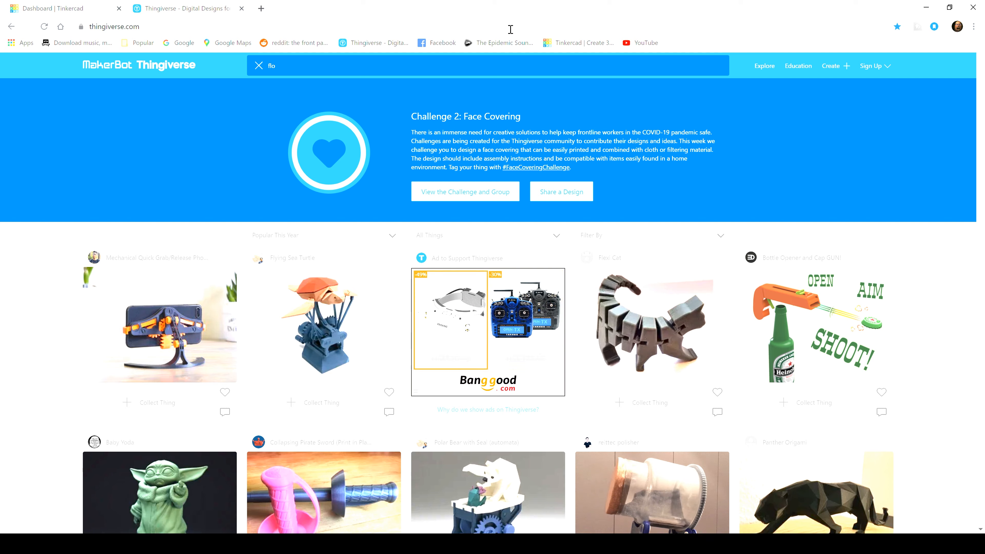
{"action": "type", "text": "ss"}
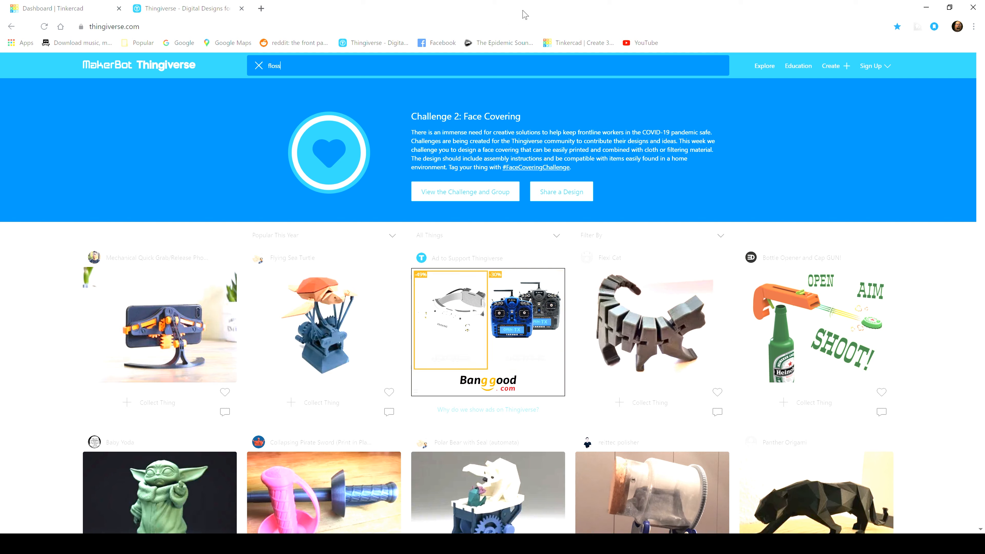
{"action": "type", "text": " v"}
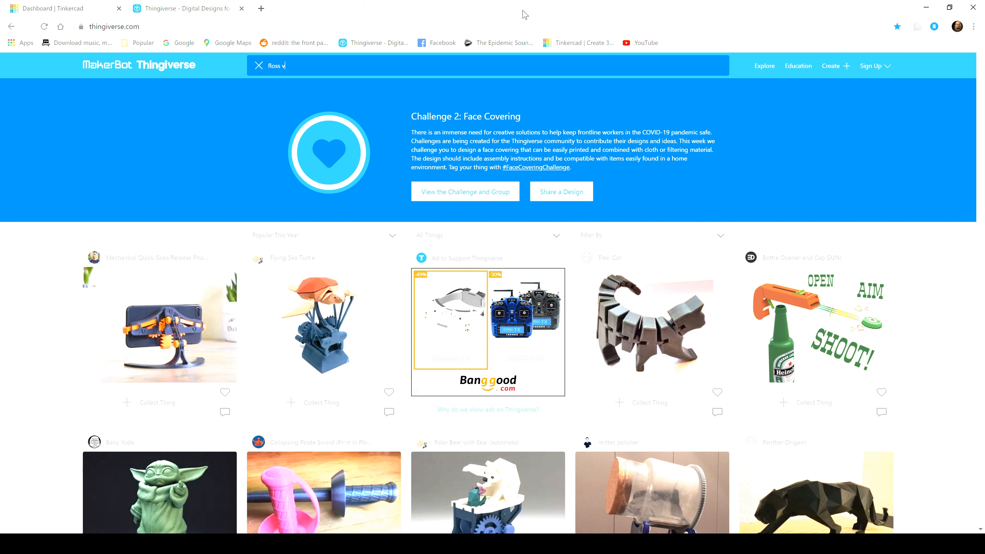
{"action": "type", "text": "1"}
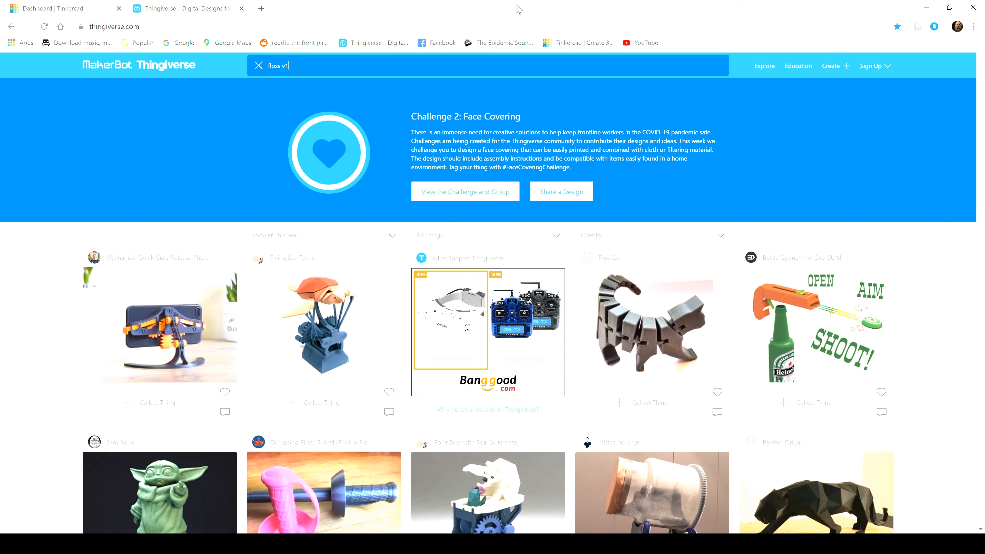
{"action": "key", "text": "Return"}
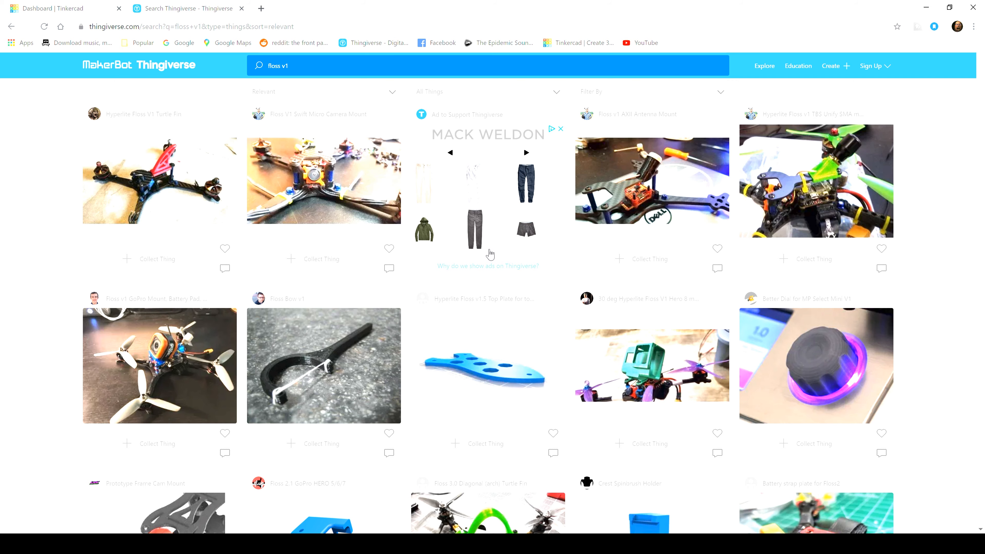
View the 30 deg Hyperlite Floss V1 Hero 8 mount with ND filter slot, and return to the search results
{"action": "scroll", "coordinate": [490, 254], "scroll_direction": "down", "scroll_amount": 1}
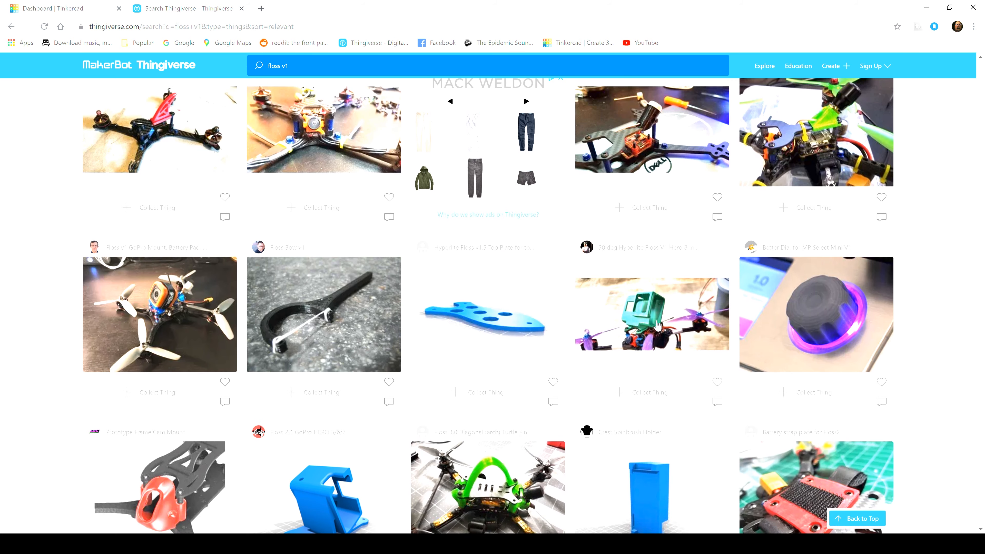
{"action": "left_click", "coordinate": [668, 355]}
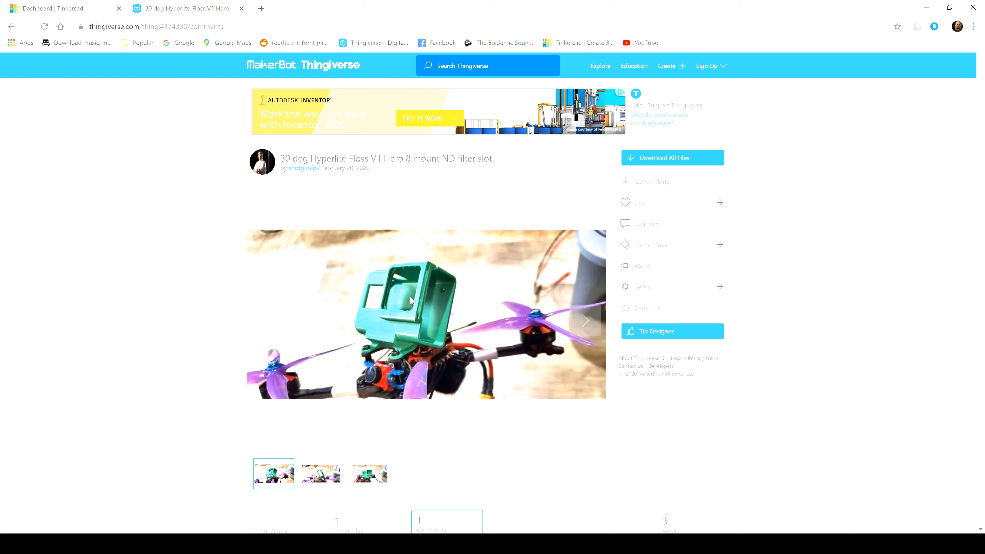
{"action": "left_click", "coordinate": [10, 27]}
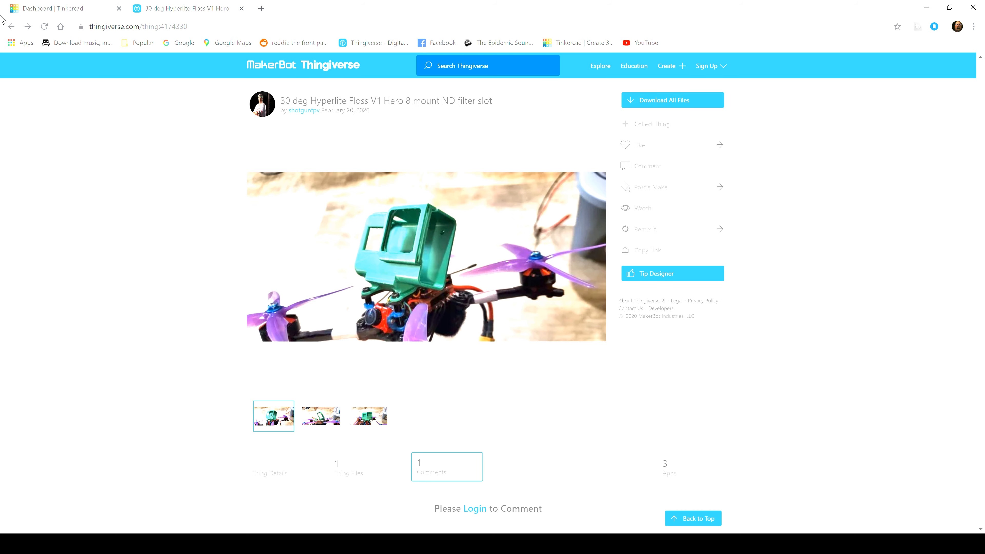
{"action": "left_click", "coordinate": [12, 27]}
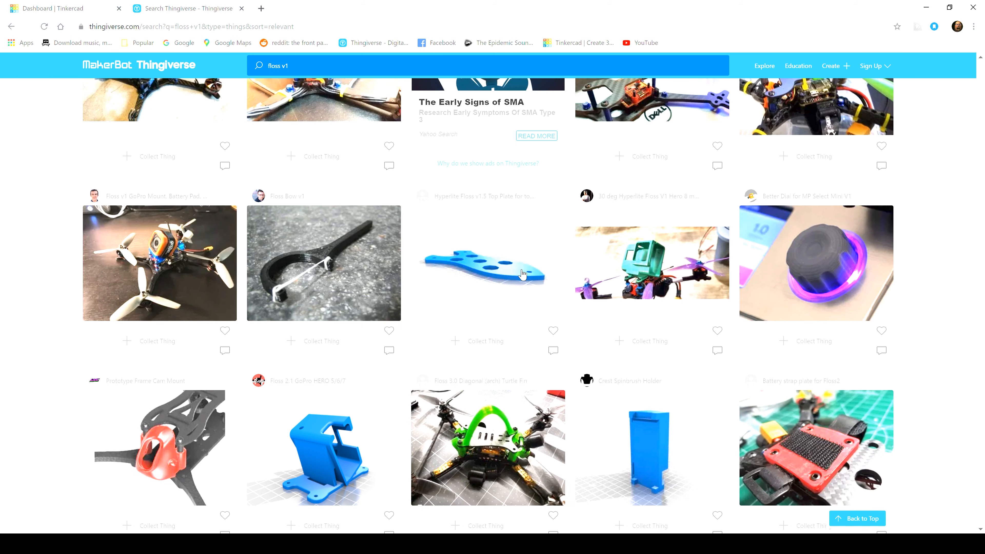
Browse the search results, open the Floss v1 GoPro Mount, Battery Pad, Antenna Mount thing and view its part pictures
{"action": "scroll", "coordinate": [522, 274], "scroll_direction": "down", "scroll_amount": 4}
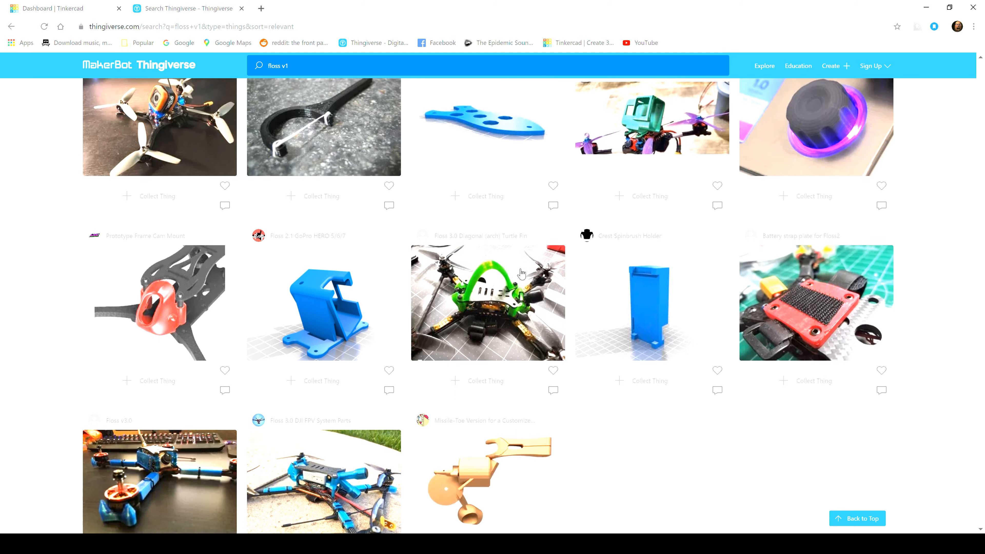
{"action": "scroll", "coordinate": [521, 273], "scroll_direction": "down", "scroll_amount": 1}
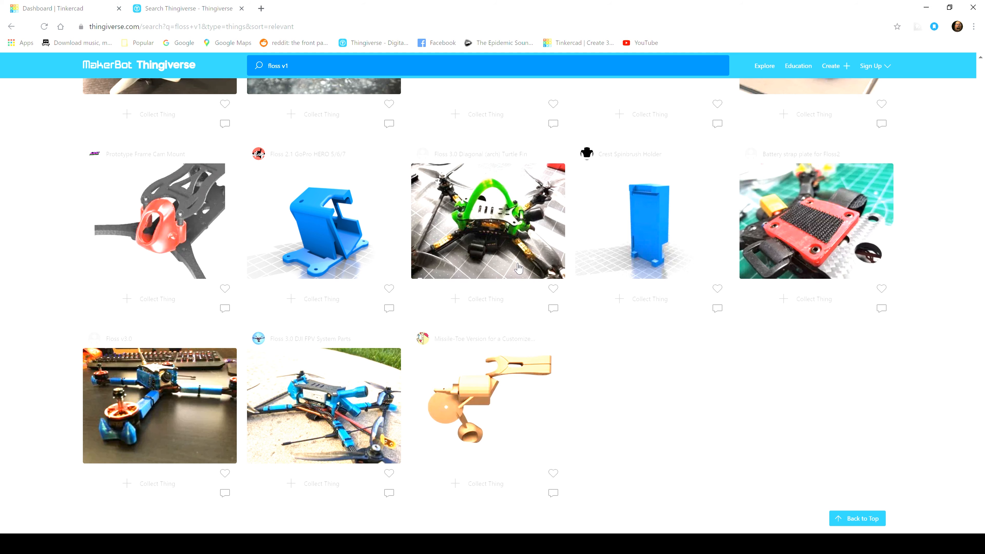
{"action": "scroll", "coordinate": [518, 268], "scroll_direction": "up", "scroll_amount": 7}
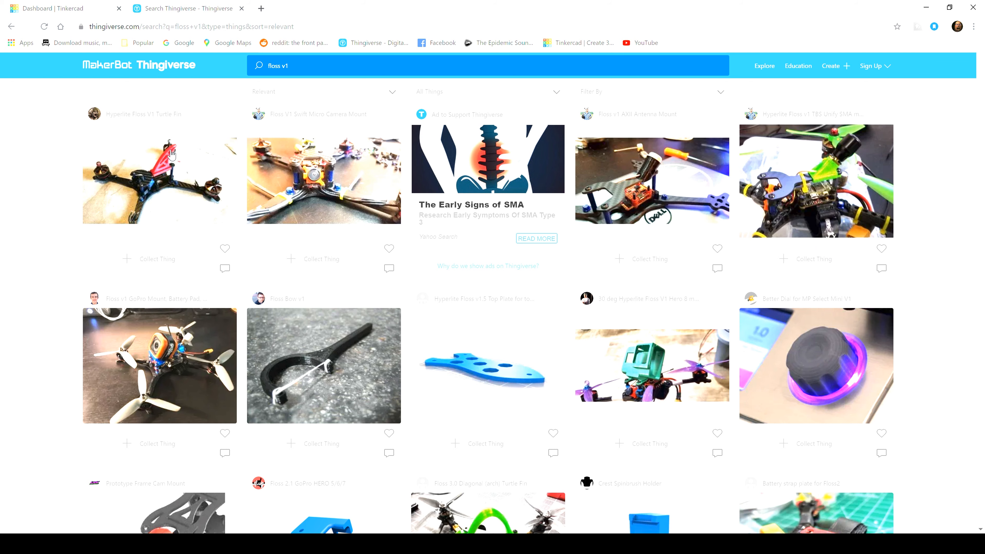
{"action": "scroll", "coordinate": [218, 359], "scroll_direction": "down", "scroll_amount": 3}
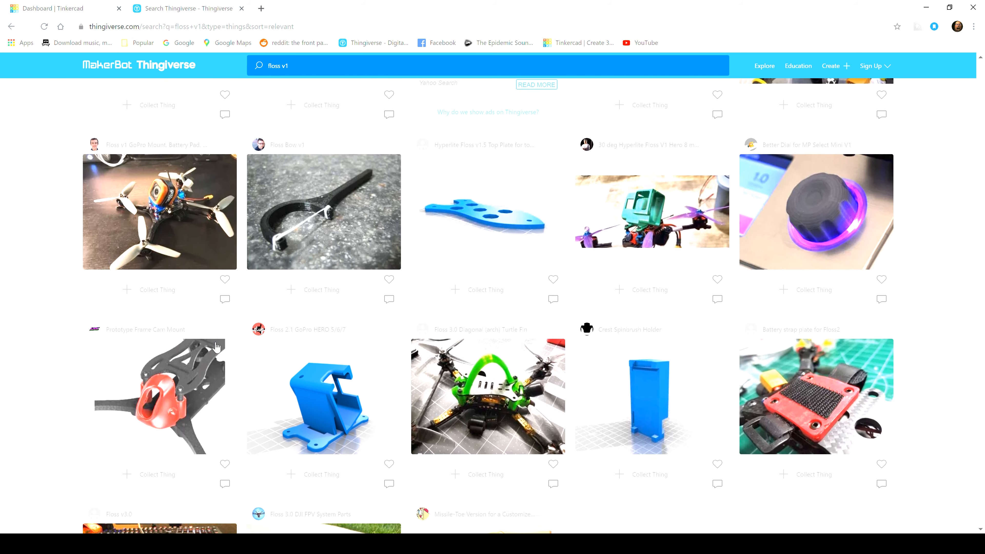
{"action": "scroll", "coordinate": [137, 210], "scroll_direction": "down", "scroll_amount": 1}
{"action": "scroll", "coordinate": [137, 210], "scroll_direction": "up", "scroll_amount": 1}
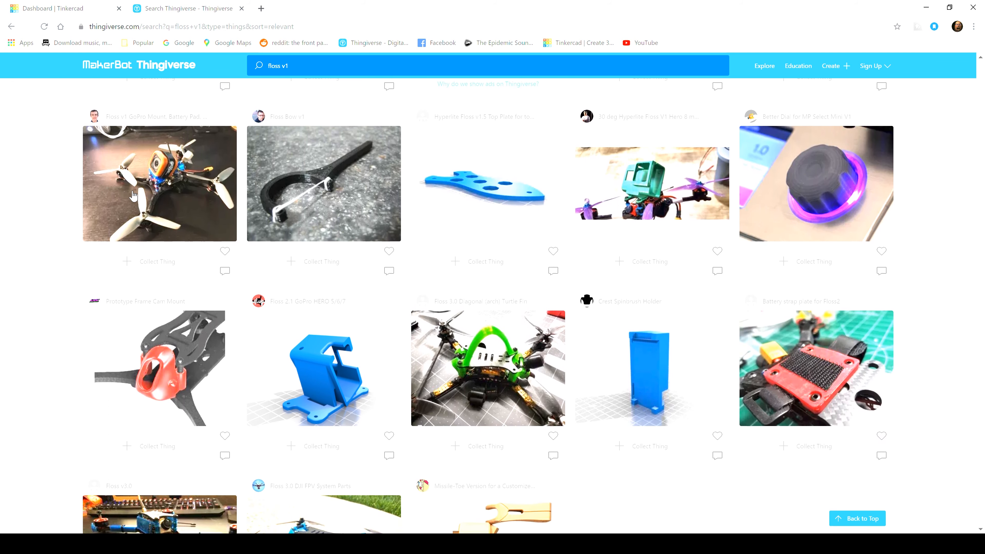
{"action": "left_click", "coordinate": [173, 209]}
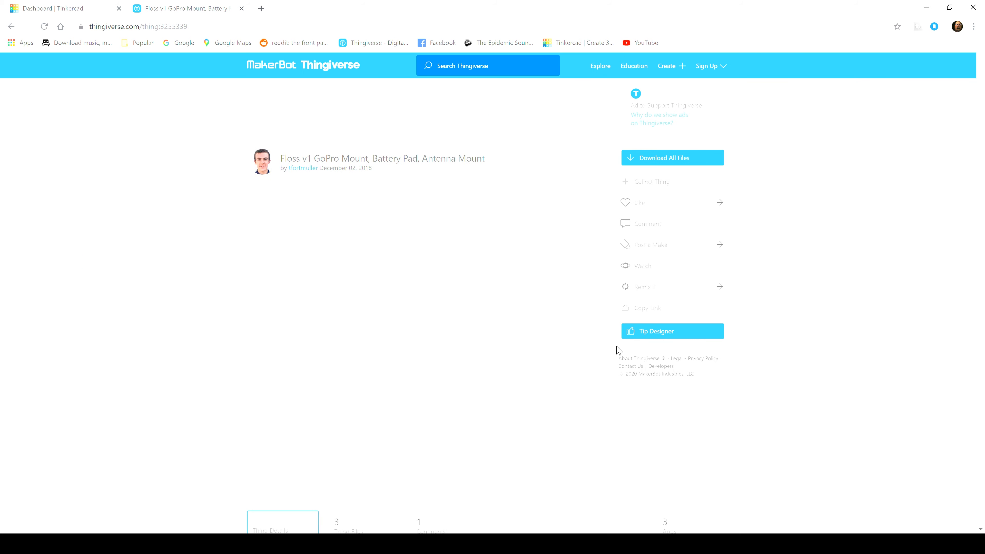
{"action": "scroll", "coordinate": [548, 352], "scroll_direction": "down", "scroll_amount": 1}
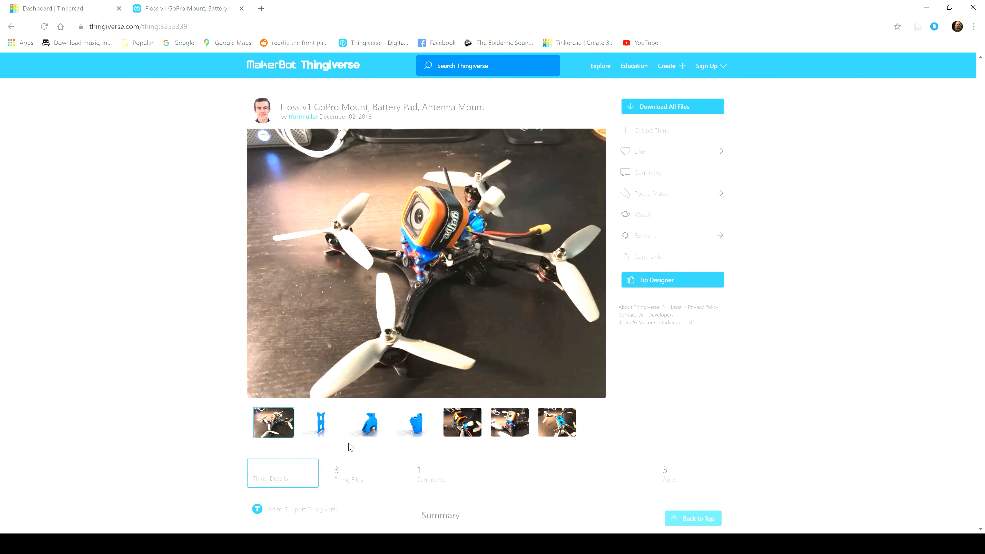
{"action": "left_click", "coordinate": [375, 422]}
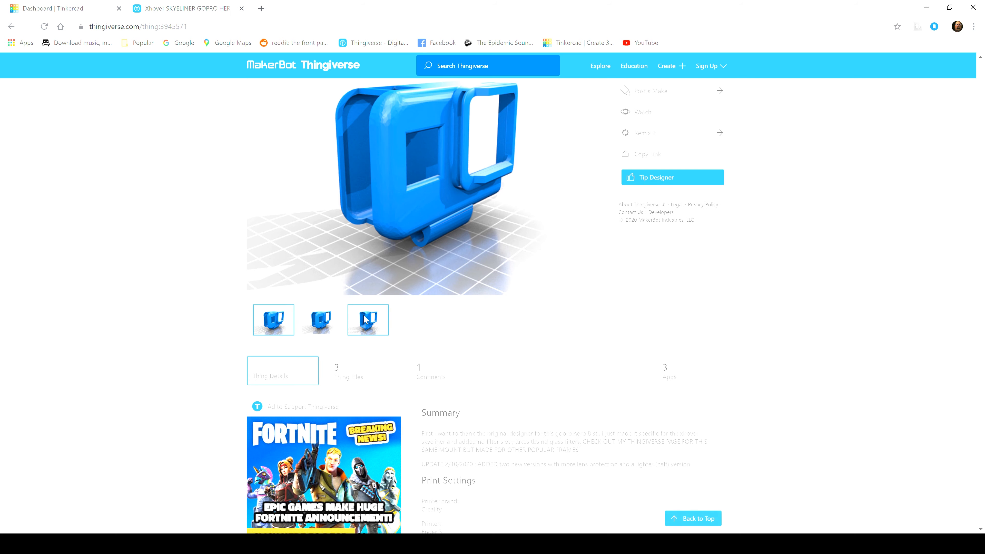
View the third picture of the Xhover SKYELINER GoPro Hero 8 with ND mount and download all its files
{"action": "left_click", "coordinate": [367, 320]}
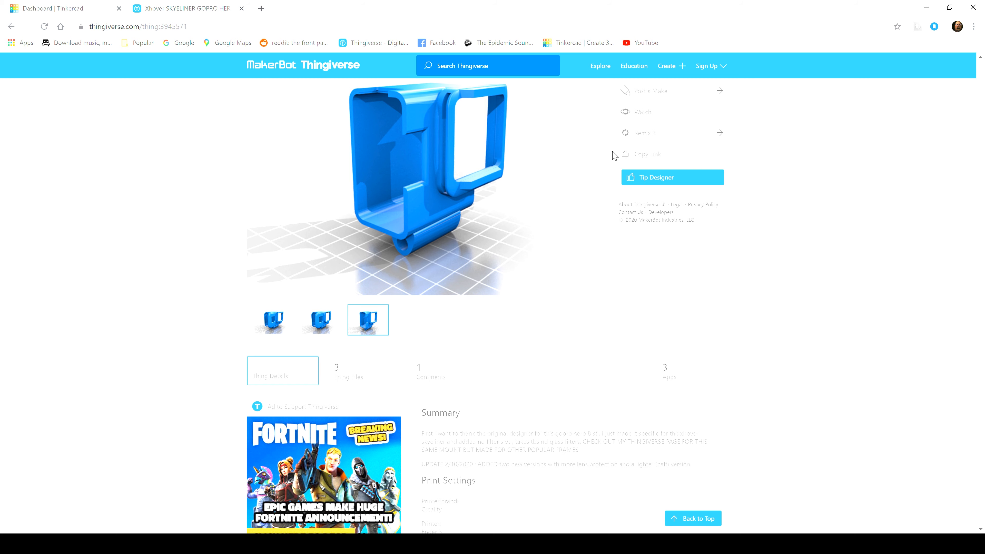
{"action": "scroll", "coordinate": [644, 244], "scroll_direction": "up", "scroll_amount": 1}
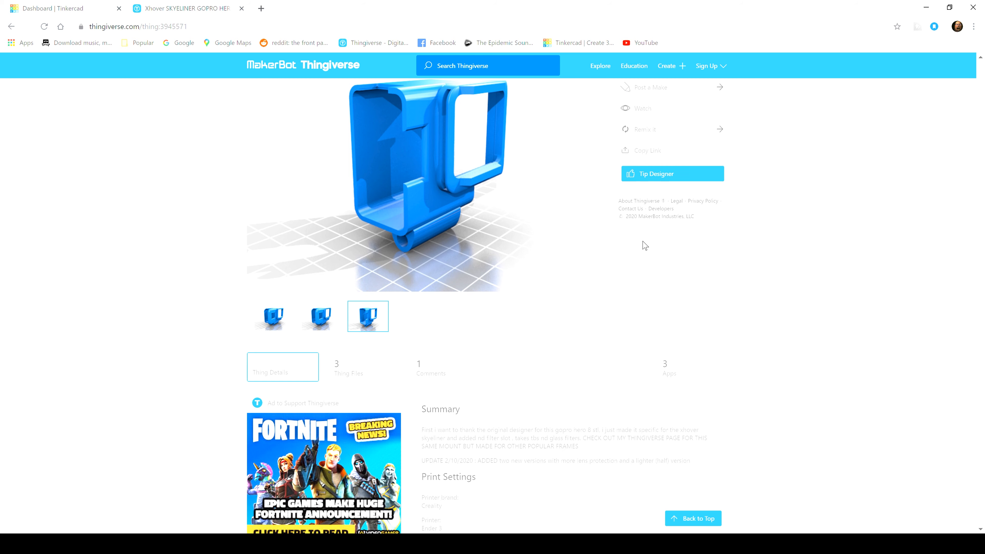
{"action": "scroll", "coordinate": [644, 245], "scroll_direction": "up", "scroll_amount": 3}
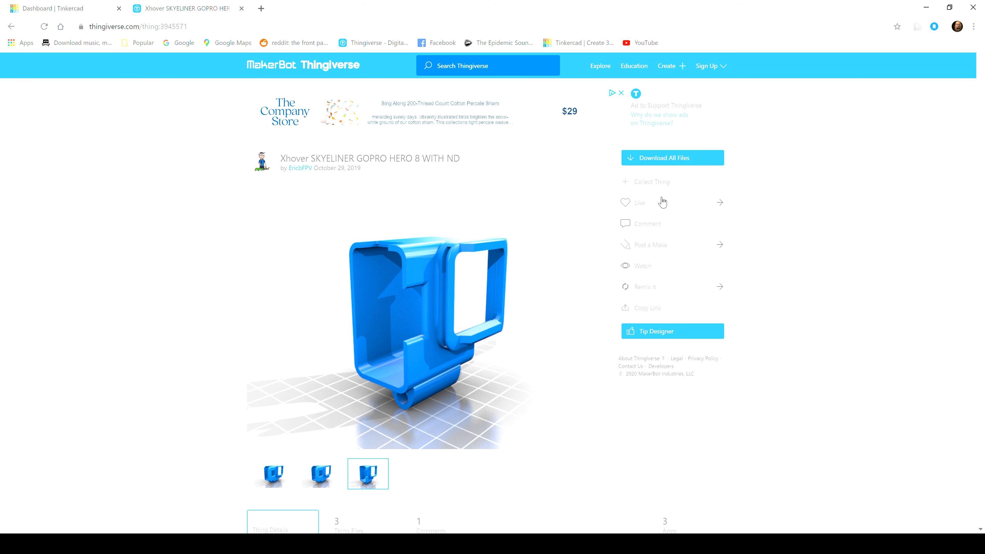
{"action": "left_click", "coordinate": [655, 162]}
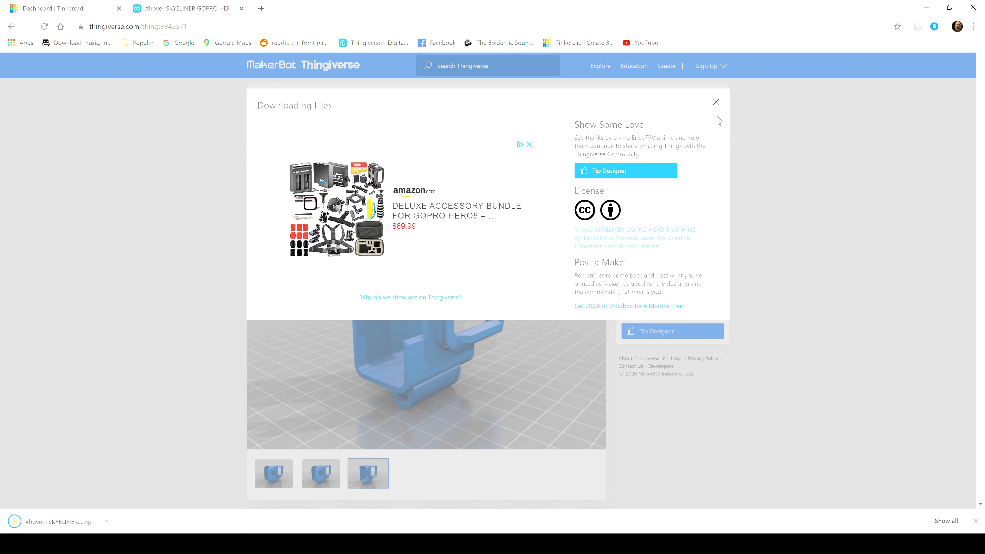
Dismiss the Thingiverse download notice, switch to the Tinkercad dashboard and create a new 3D design
{"action": "left_click", "coordinate": [715, 103]}
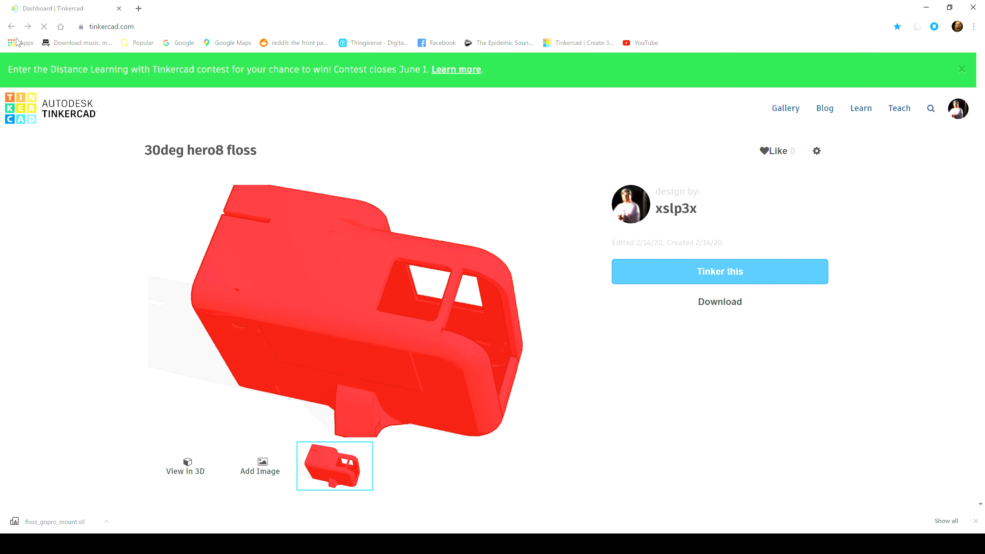
{"action": "left_click", "coordinate": [20, 108]}
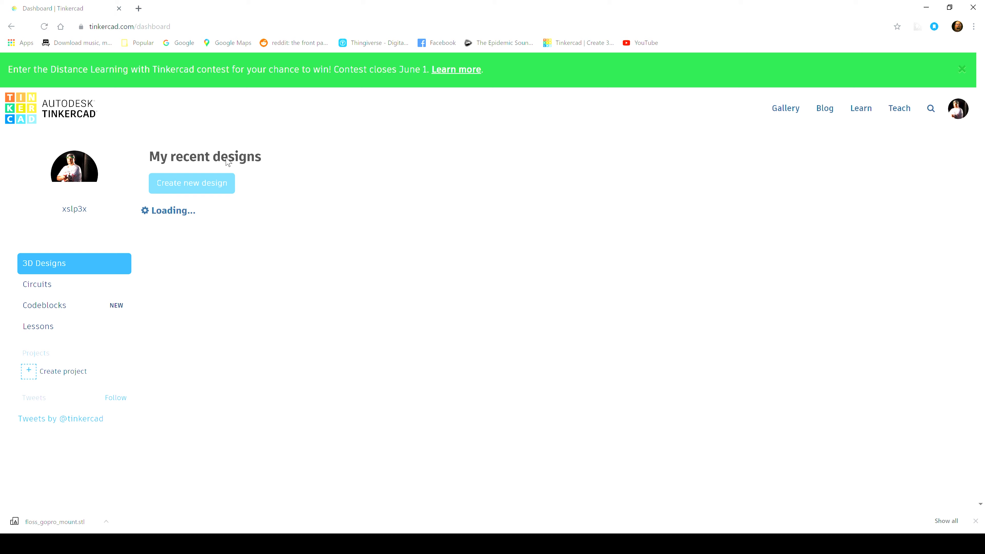
{"action": "left_click", "coordinate": [186, 183]}
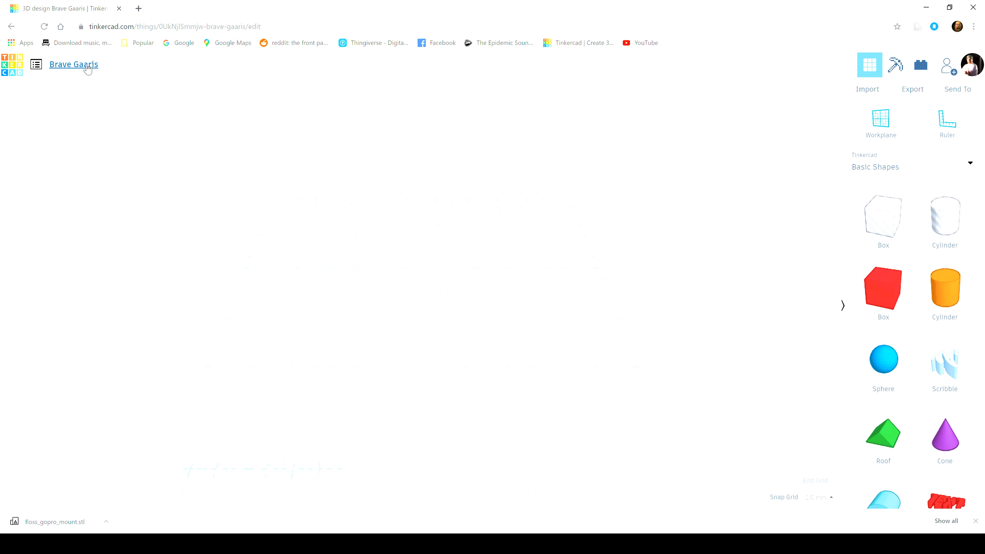
Rename the new design as "V2 OG floss hero8"
{"action": "left_click", "coordinate": [62, 65]}
{"action": "key", "text": "BackSpace"}
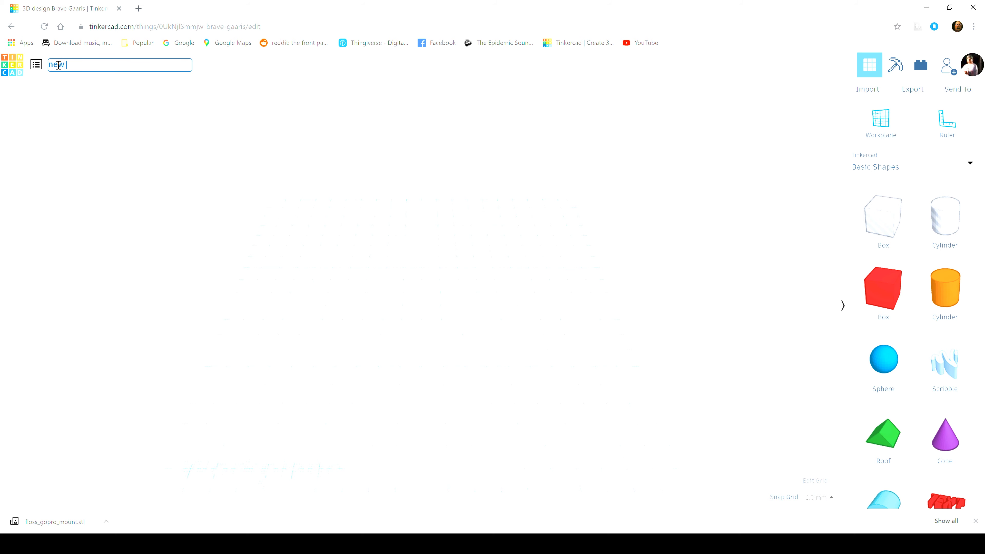
{"action": "type", "text": "h"}
{"action": "key", "text": "BackSpace"}
{"action": "key", "text": "BackSpace"}
{"action": "key", "text": "BackSpace"}
{"action": "key", "text": "BackSpace"}
{"action": "key", "text": "BackSpace"}
{"action": "type", "text": "Va"}
{"action": "key", "text": "BackSpace"}
{"action": "type", "text": "2 OG floss hero8"}
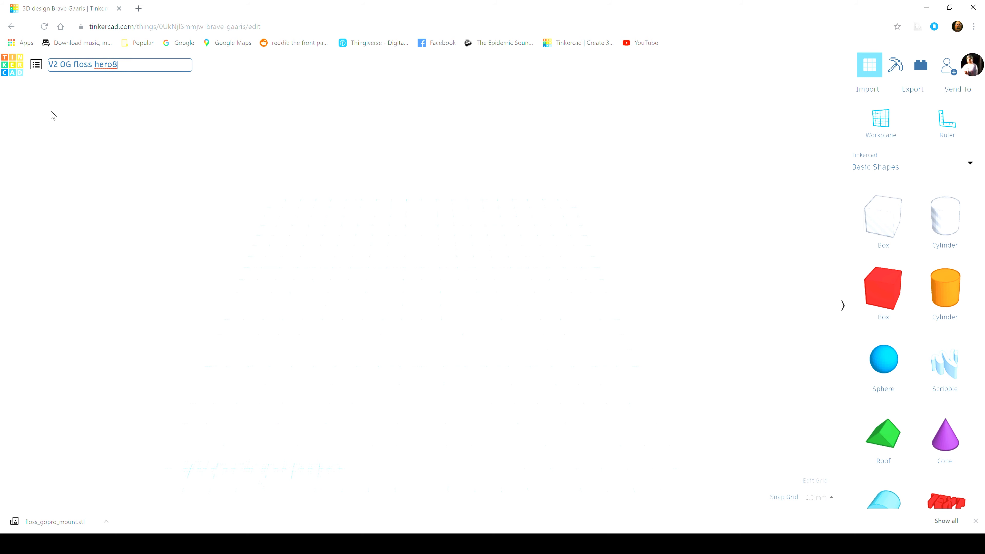
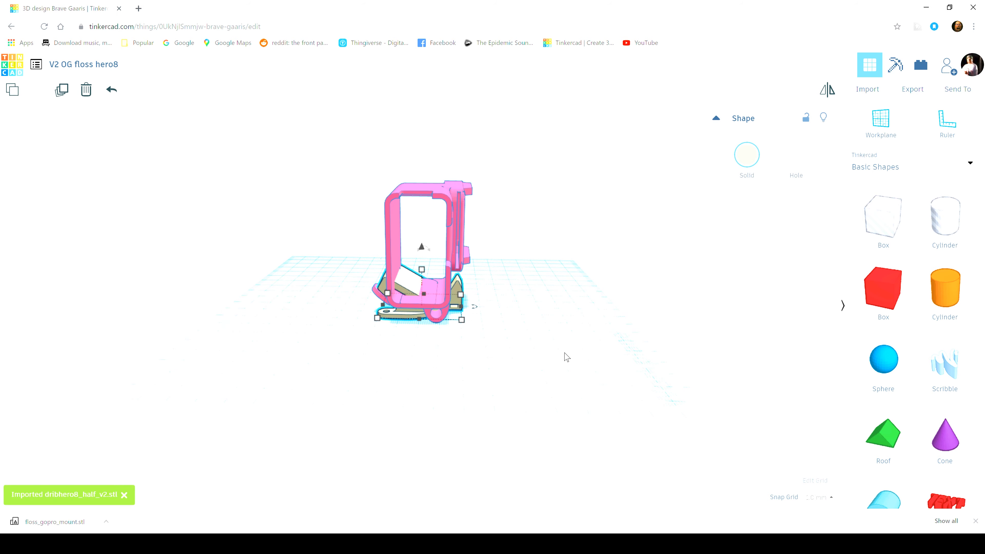
Move the pink GoPro cage about 52 mm by 34 mm across the workplane, clear of the tan mount
{"action": "left_click_drag", "start_coordinate": [462, 206], "coordinate": [590, 209]}
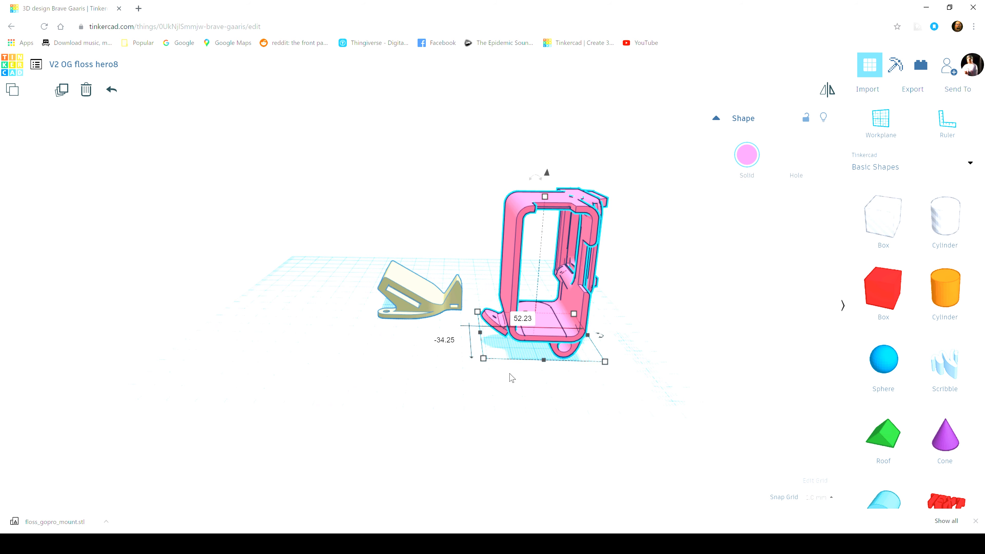
{"action": "left_click_drag", "start_coordinate": [510, 390], "coordinate": [488, 369]}
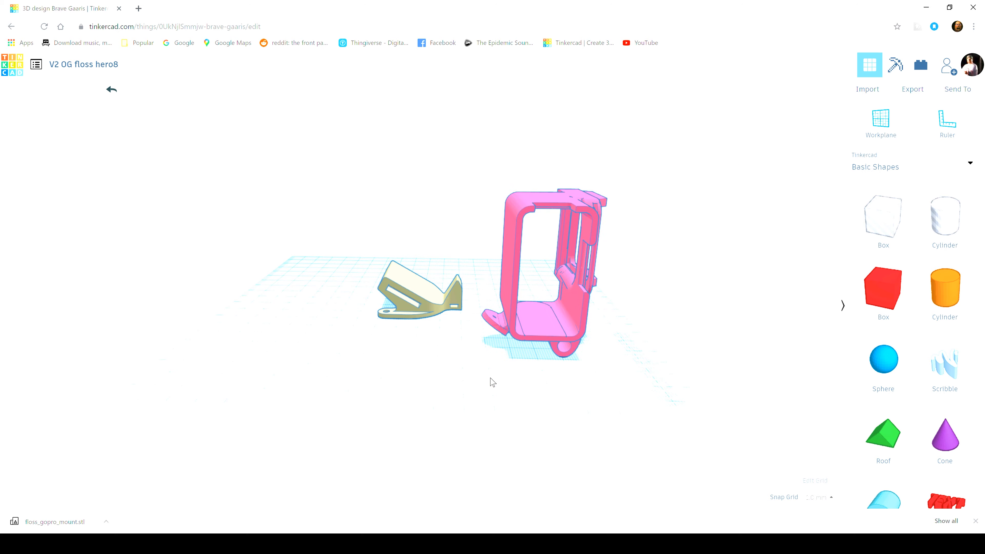
{"action": "right_click_drag", "start_coordinate": [500, 392], "coordinate": [471, 371]}
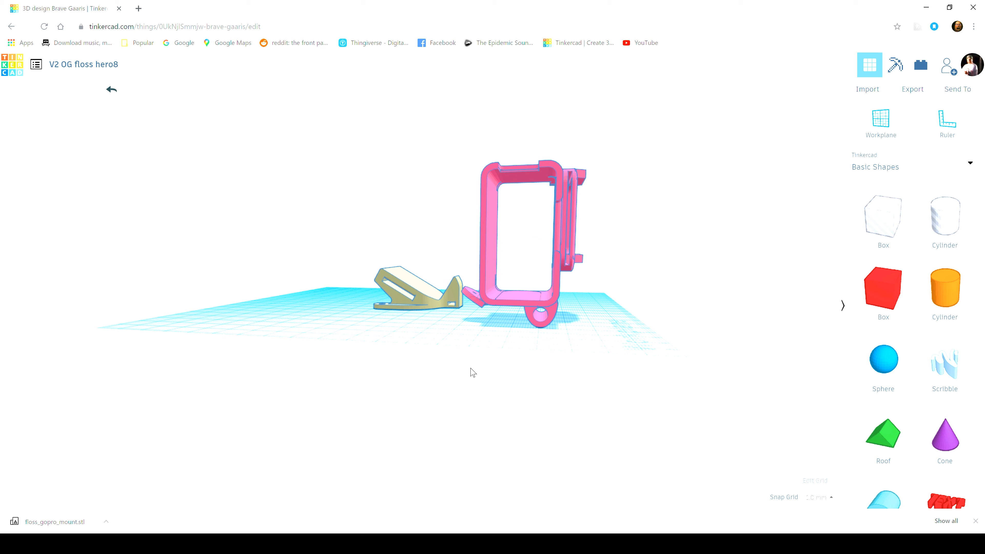
{"action": "right_click_drag", "start_coordinate": [472, 373], "coordinate": [519, 374]}
Move the tan Floss mount farther away from the pink cage and inspect the two parts from several angles
{"action": "left_click", "coordinate": [414, 287]}
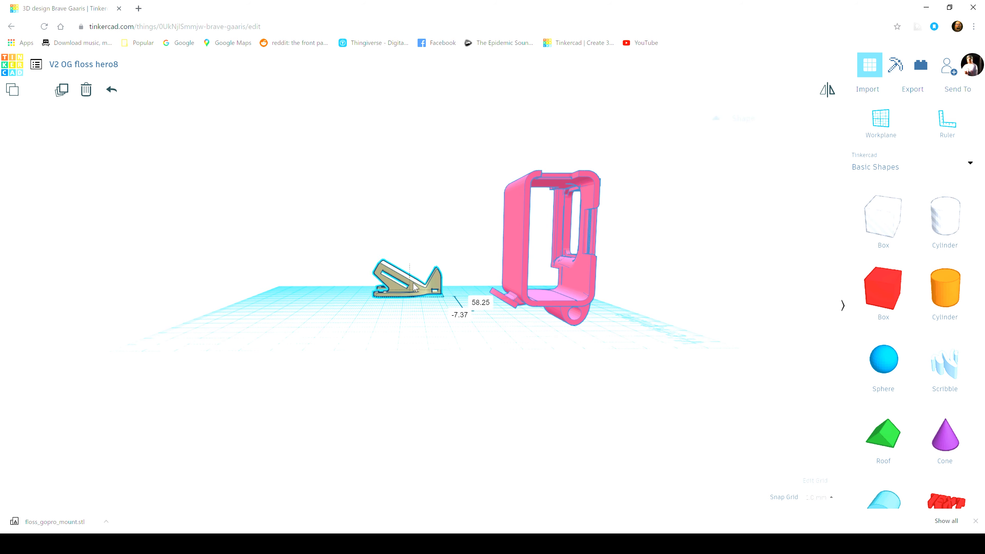
{"action": "left_click_drag", "start_coordinate": [415, 287], "coordinate": [372, 301]}
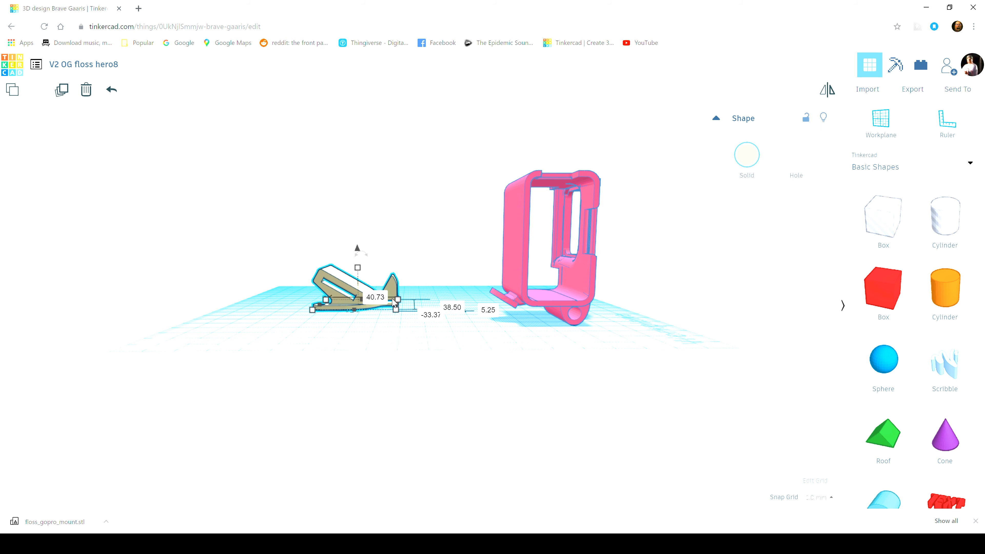
{"action": "mouse_move", "coordinate": [361, 332]}
{"action": "left_mouse_down"}
{"action": "mouse_move", "coordinate": [398, 382]}
{"action": "mouse_move", "coordinate": [358, 336]}
{"action": "left_mouse_up"}
{"action": "right_click_drag", "start_coordinate": [353, 333], "coordinate": [557, 315]}
{"action": "right_click_drag", "start_coordinate": [503, 280], "coordinate": [402, 304]}
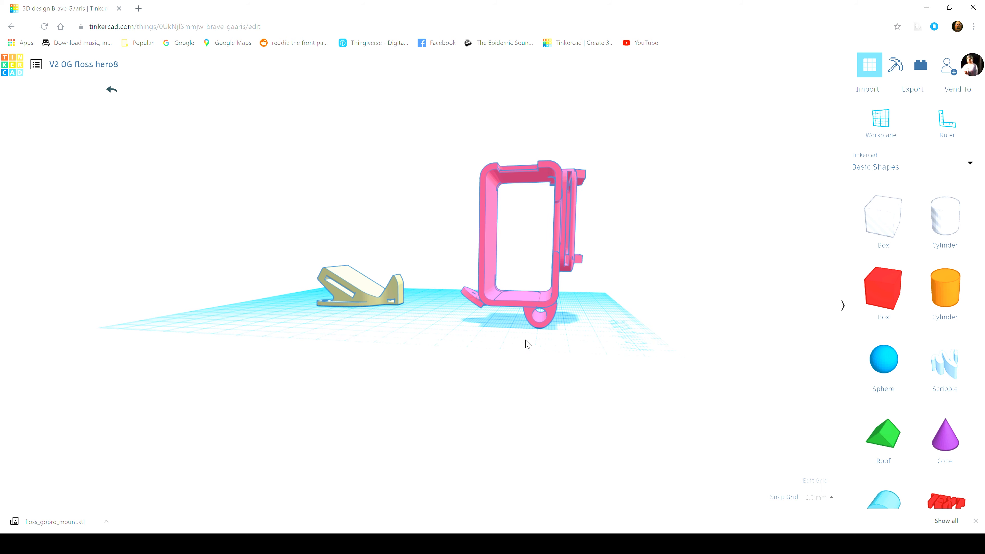
{"action": "right_click_drag", "start_coordinate": [479, 332], "coordinate": [525, 317]}
Rotate the pink cage half a turn about its vertical axis and move it farther back on the workplane, undoing the stray height change
{"action": "left_click", "coordinate": [549, 206]}
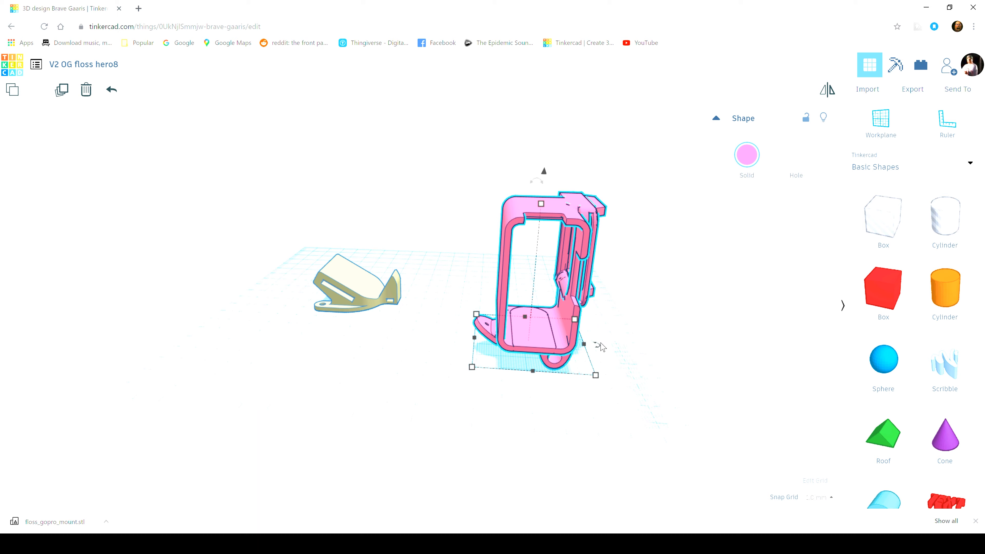
{"action": "left_click_drag", "start_coordinate": [599, 347], "coordinate": [421, 336]}
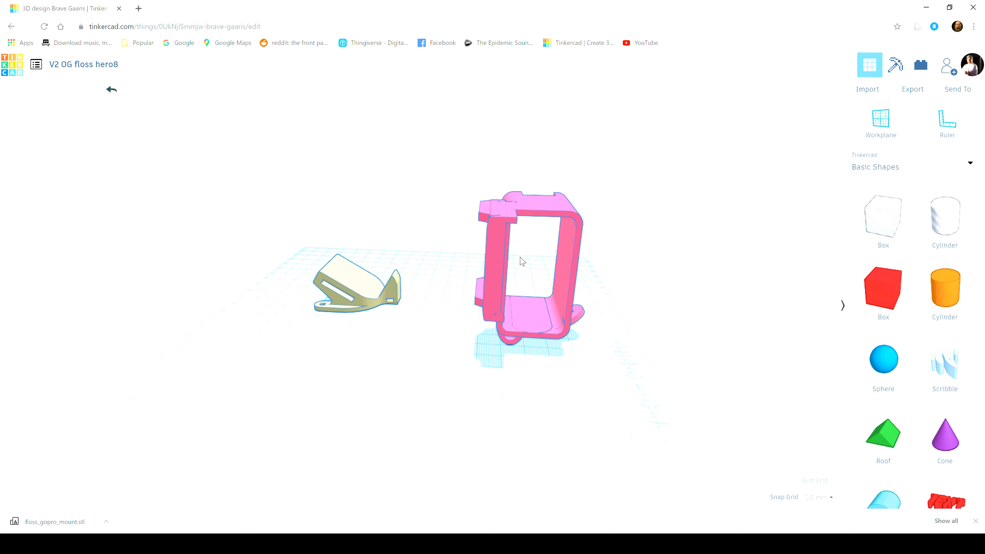
{"action": "left_click_drag", "start_coordinate": [551, 211], "coordinate": [515, 193]}
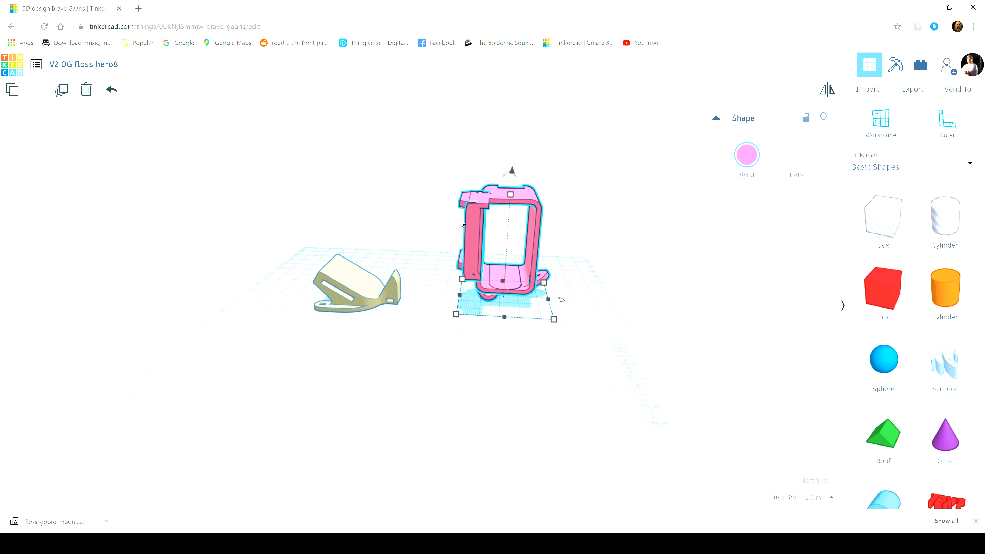
{"action": "key", "text": "ctrl+z"}
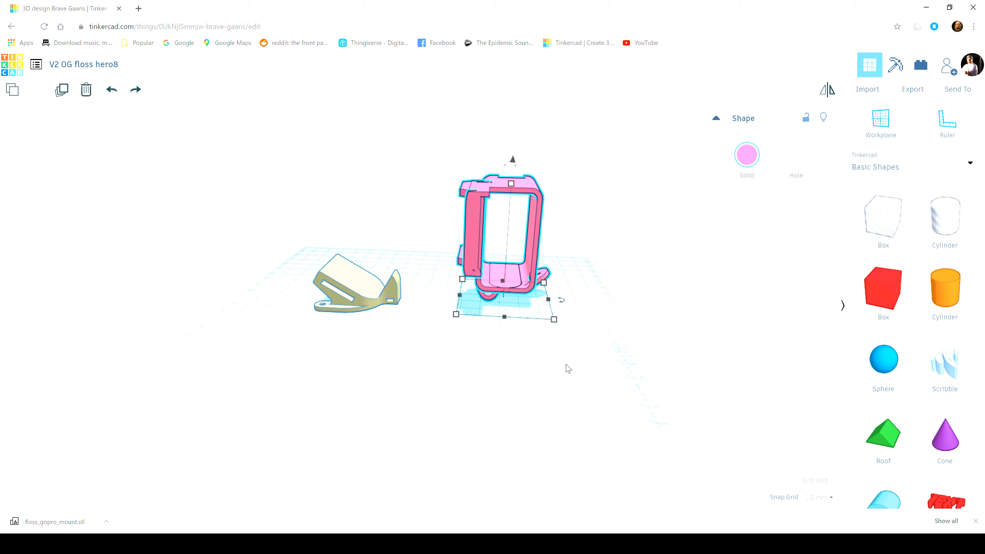
Add a 20 mm box hole to the workplane and position it around the round lug under the pink cage
{"action": "right_click_drag", "start_coordinate": [560, 381], "coordinate": [576, 352]}
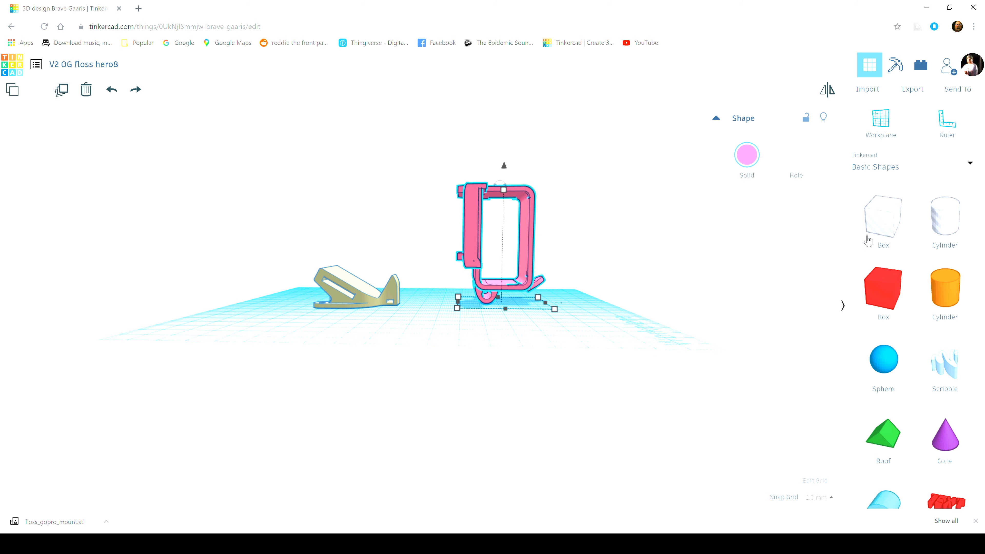
{"action": "left_click_drag", "start_coordinate": [849, 245], "coordinate": [903, 226]}
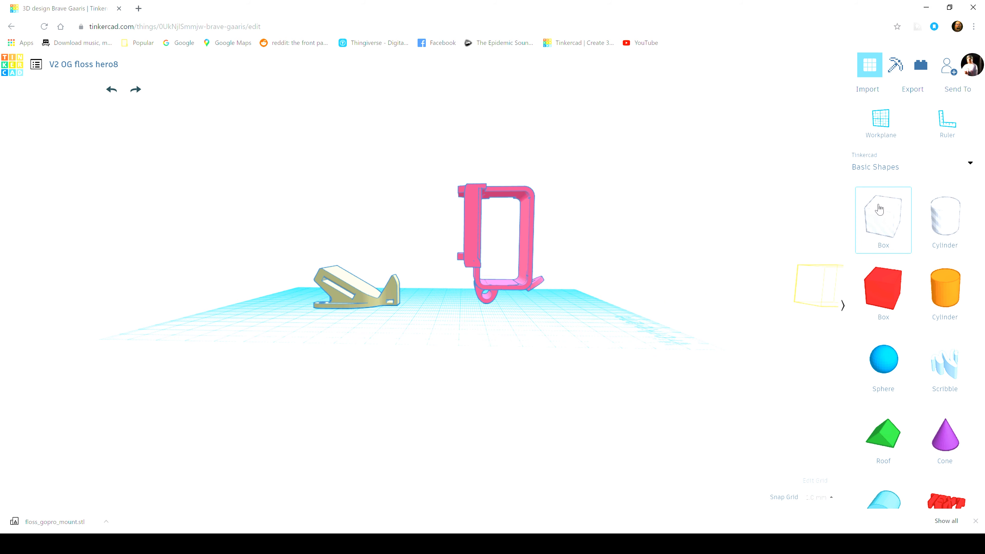
{"action": "left_click_drag", "start_coordinate": [827, 252], "coordinate": [583, 334]}
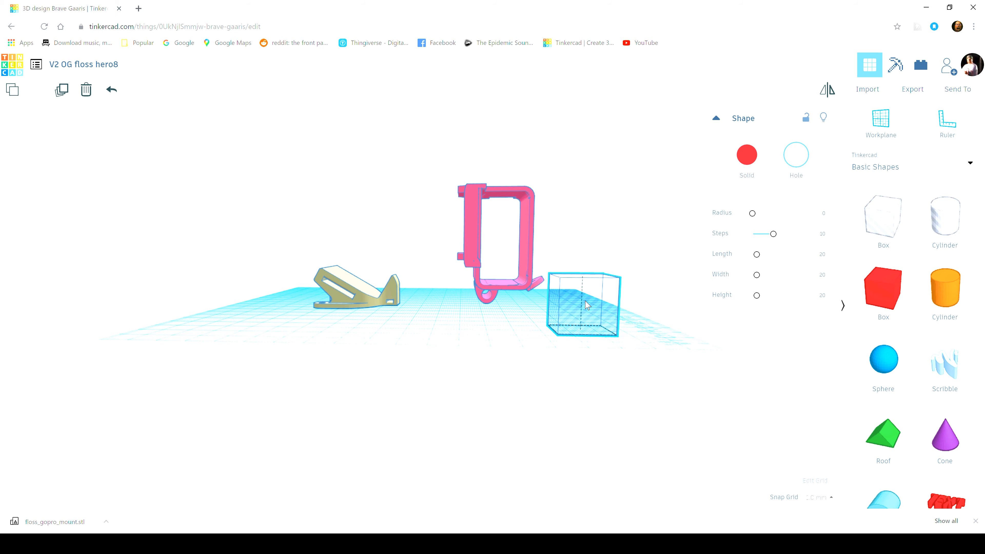
{"action": "left_click_drag", "start_coordinate": [588, 306], "coordinate": [488, 287]}
{"action": "scroll", "coordinate": [488, 288], "scroll_direction": "up", "scroll_amount": 5}
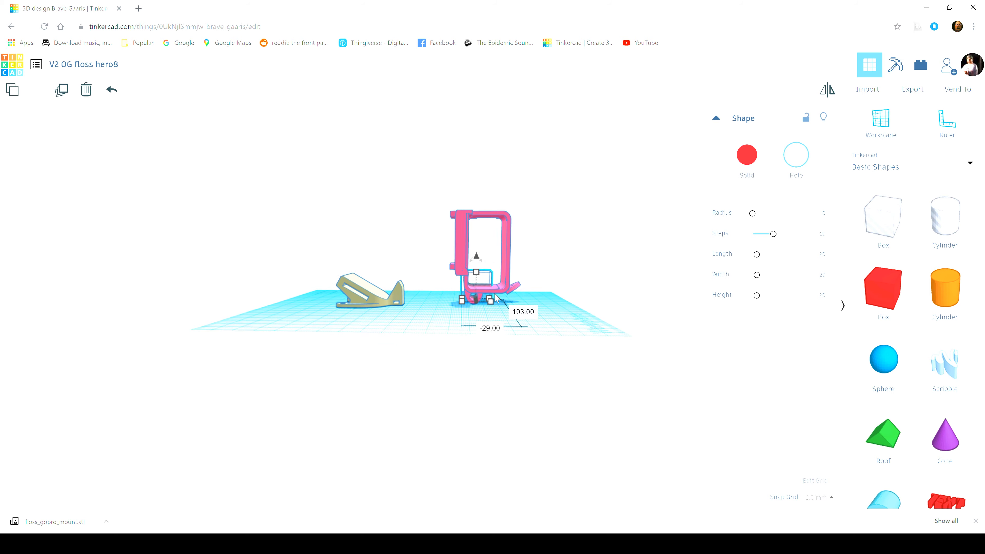
{"action": "scroll", "coordinate": [498, 297], "scroll_direction": "up", "scroll_amount": 2}
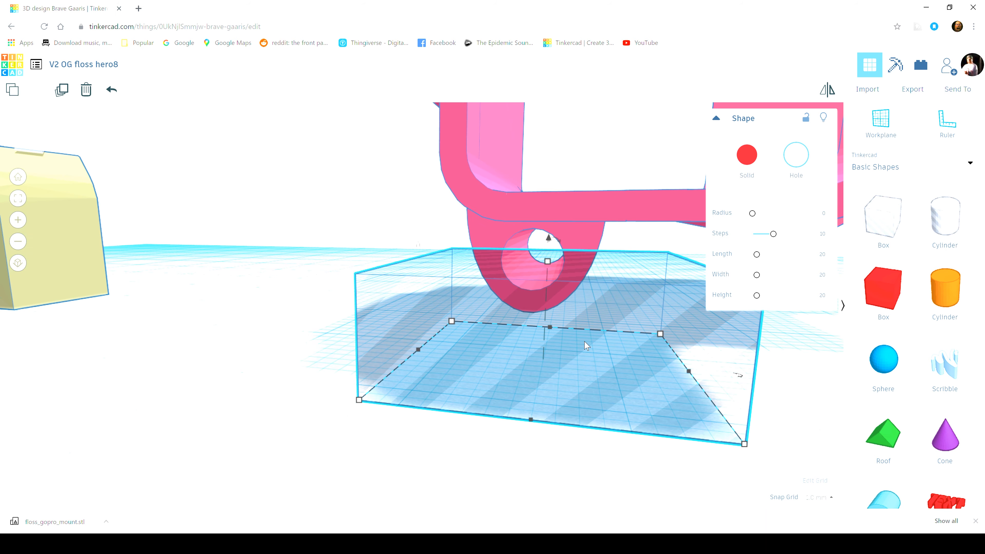
{"action": "left_click_drag", "start_coordinate": [586, 344], "coordinate": [533, 290]}
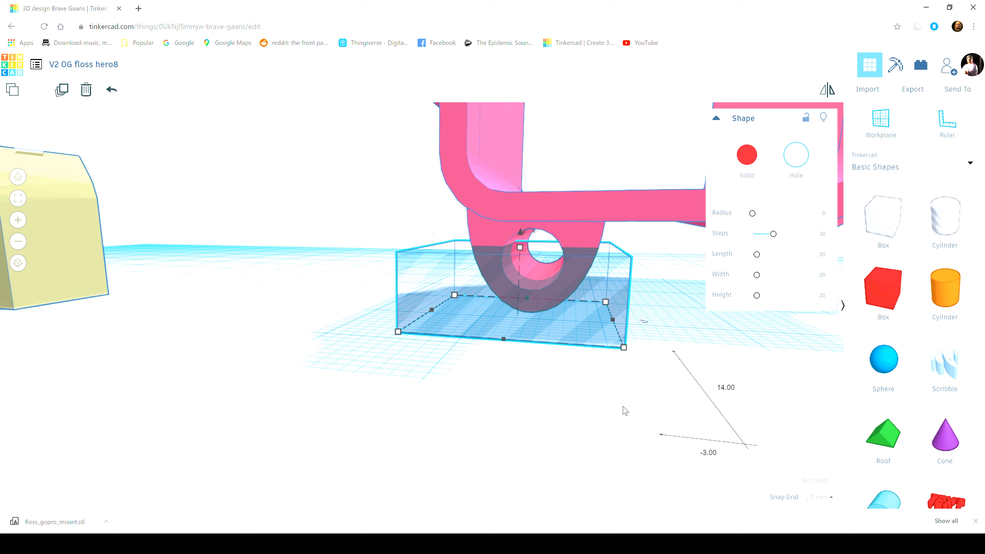
Set the snap grid to 5.0 mm and move the box hole about 17 mm out in front of the cage's lug
{"action": "left_click", "coordinate": [832, 498]}
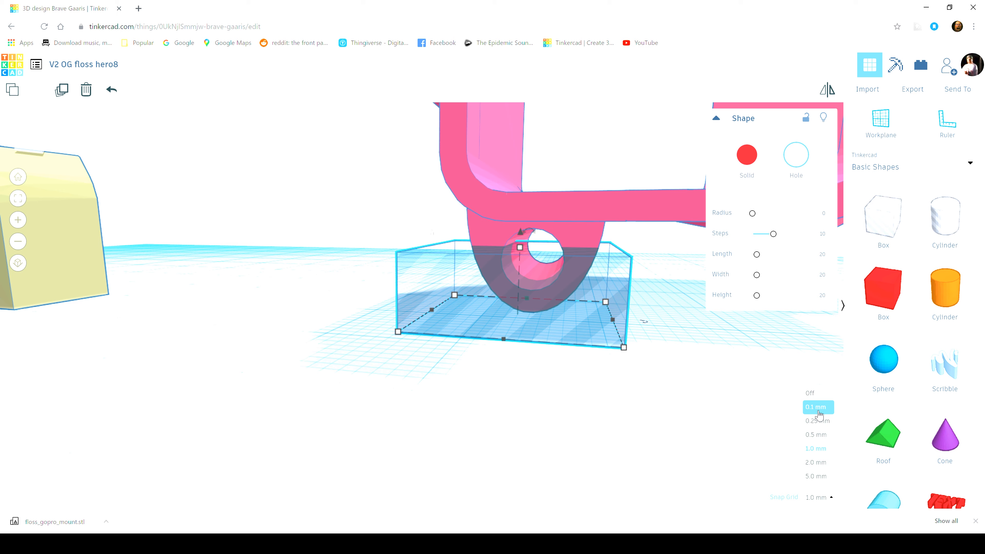
{"action": "left_click", "coordinate": [822, 477]}
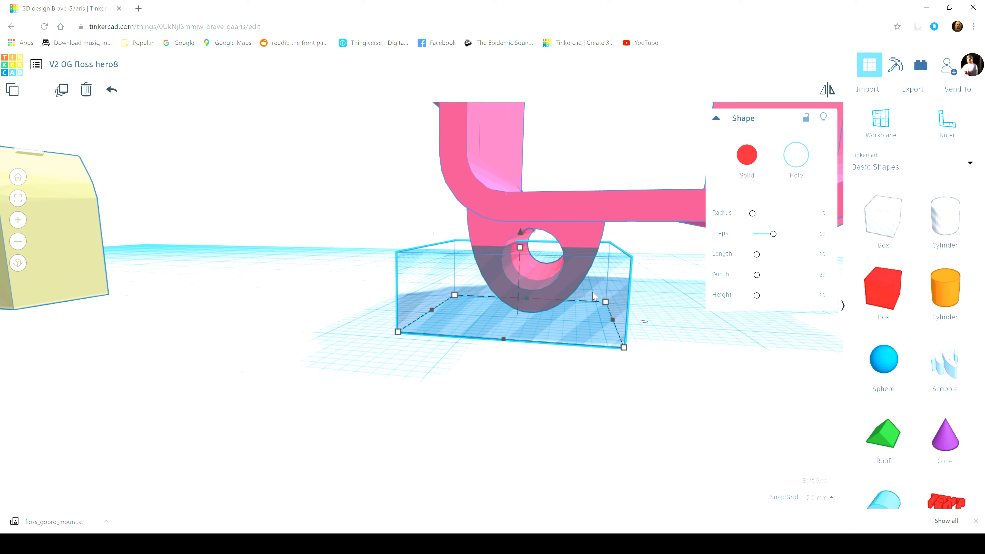
{"action": "left_click_drag", "start_coordinate": [594, 296], "coordinate": [581, 366]}
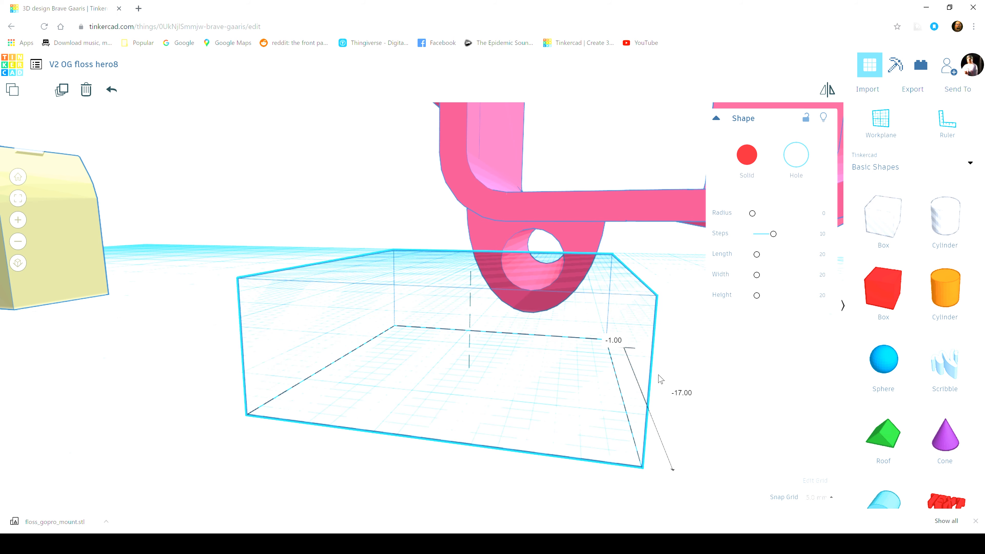
{"action": "left_click_drag", "start_coordinate": [660, 379], "coordinate": [629, 363]}
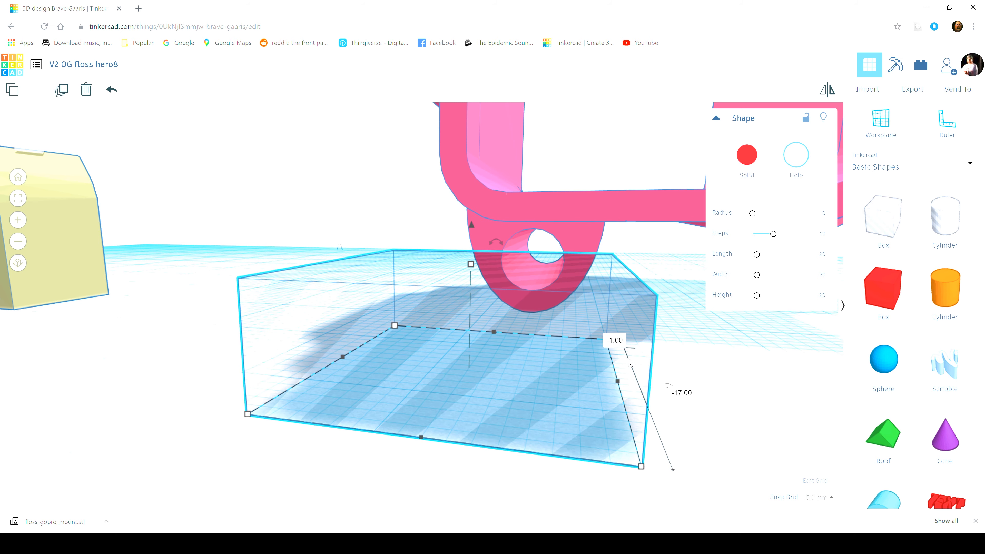
Nudge the box hole back and forth in 5 mm steps, leaving it one step closer to the tan mount
{"action": "key", "text": "Left"}
{"action": "key", "text": "Left"}
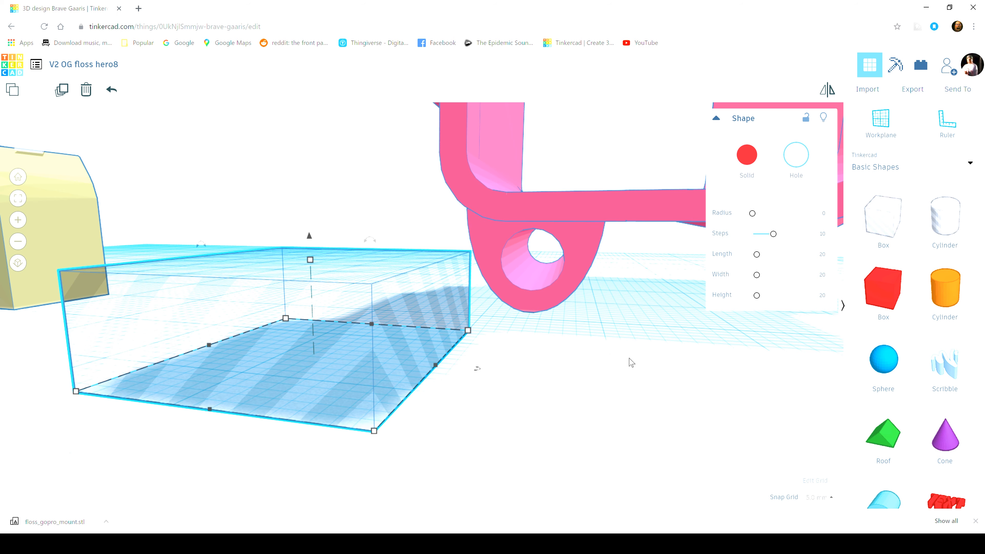
{"action": "key", "text": "Right"}
{"action": "key", "text": "Right"}
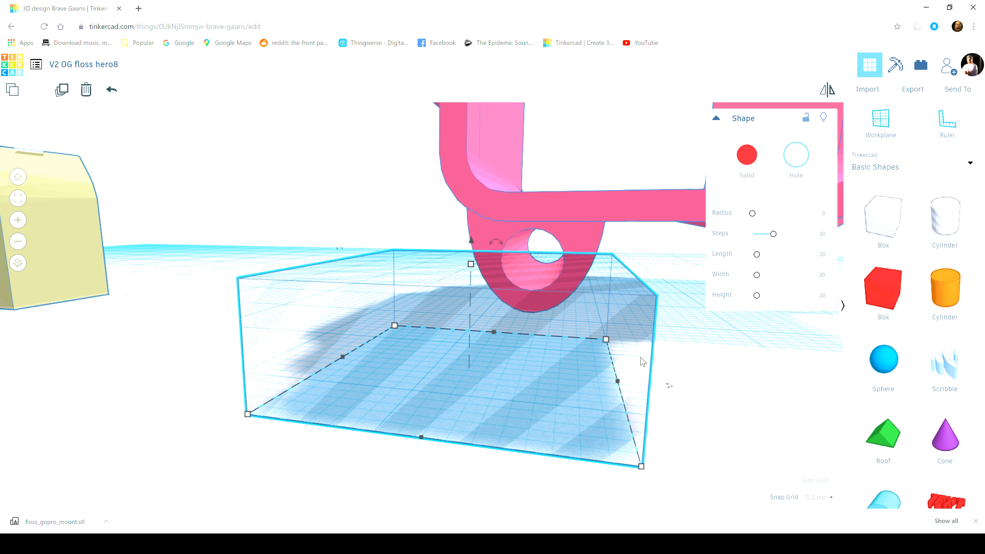
{"action": "key", "text": "Left"}
{"action": "key", "text": "Left"}
{"action": "key", "text": "Right"}
{"action": "key", "text": "Right"}
{"action": "key", "text": "Right"}
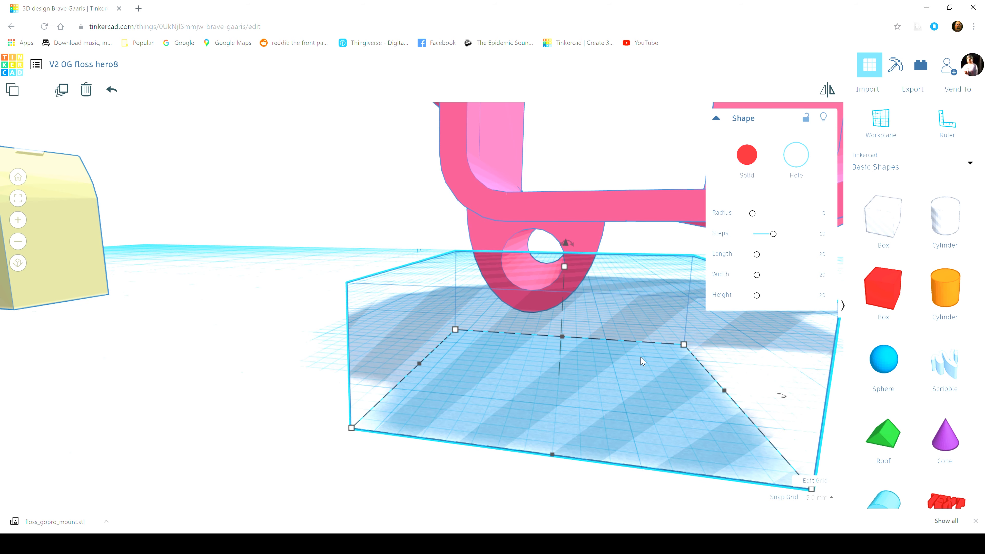
{"action": "key", "text": "Left"}
{"action": "key", "text": "Left"}
{"action": "key", "text": "Right"}
{"action": "key", "text": "Left"}
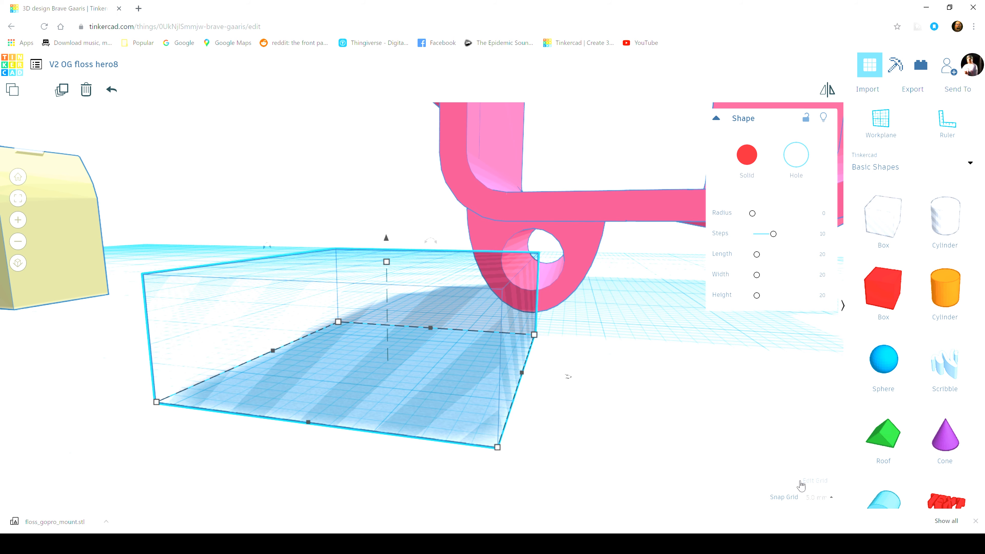
Set the snap grid to 0.1 mm and nudge the box hole back and forth in 0.1 mm steps beside the lug
{"action": "left_click", "coordinate": [830, 497]}
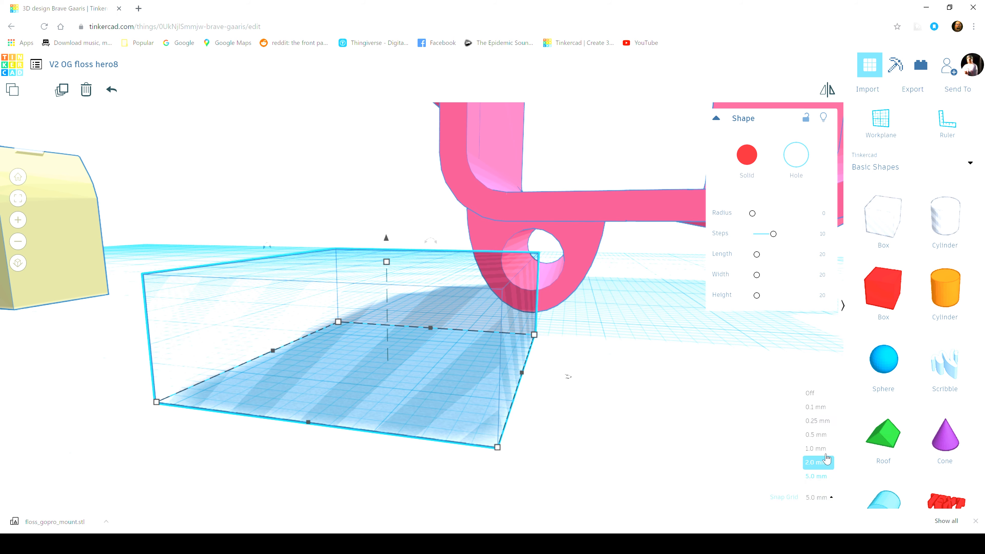
{"action": "left_click", "coordinate": [829, 413]}
{"action": "key", "text": "Right"}
{"action": "key", "text": "Right"}
{"action": "key", "text": "Right"}
{"action": "key", "text": "Right"}
{"action": "key", "text": "Right"}
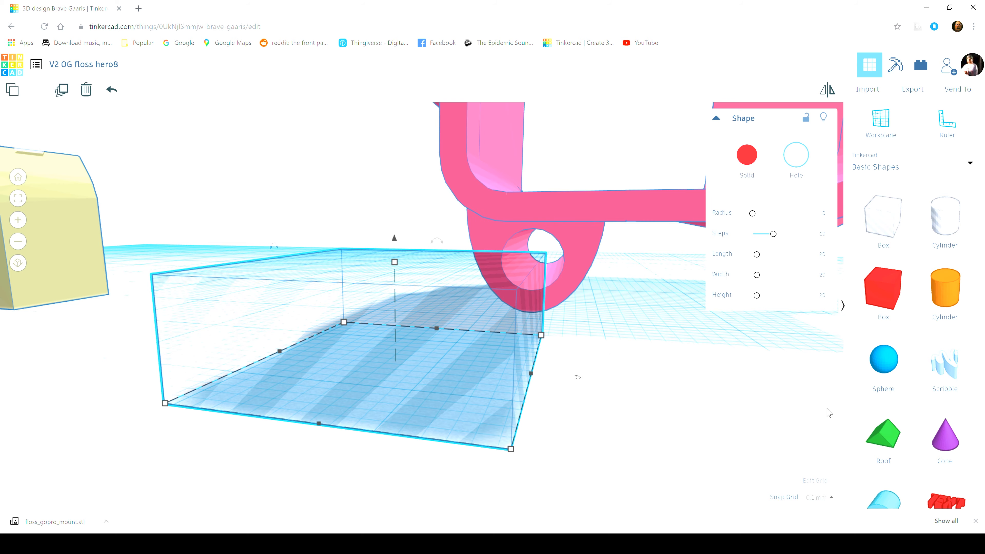
{"action": "key", "text": "Left"}
{"action": "key", "text": "Left"}
{"action": "key", "text": "Left"}
{"action": "key", "text": "Left"}
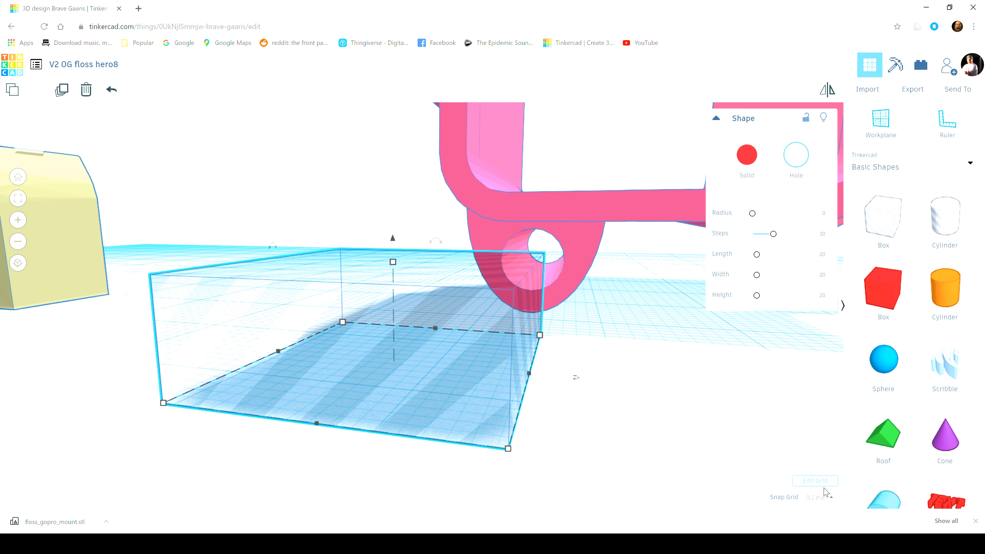
{"action": "left_click", "coordinate": [815, 481]}
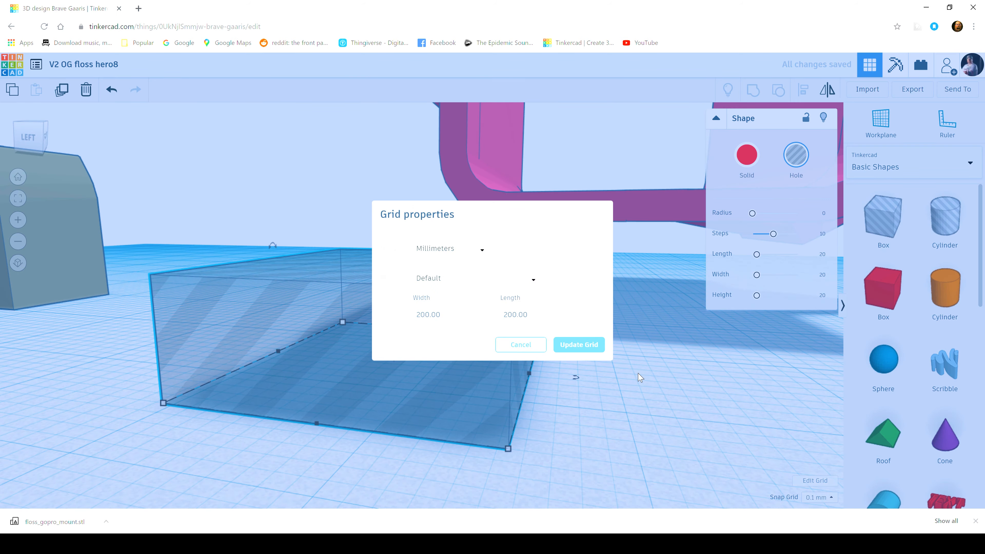
{"action": "left_click", "coordinate": [530, 352]}
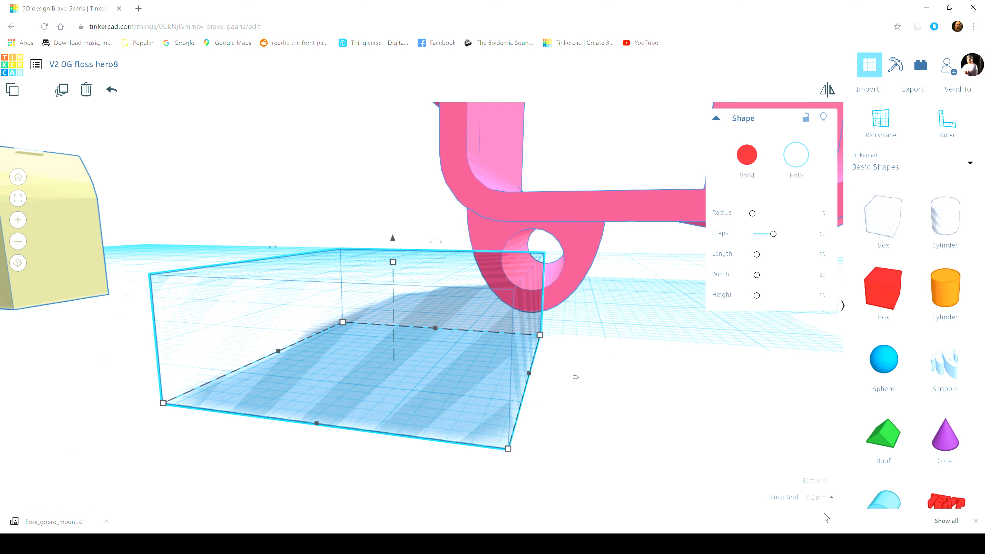
Move the box hole across the round lug under the pink cage in 0.1 mm snap grid steps
{"action": "left_click", "coordinate": [817, 498]}
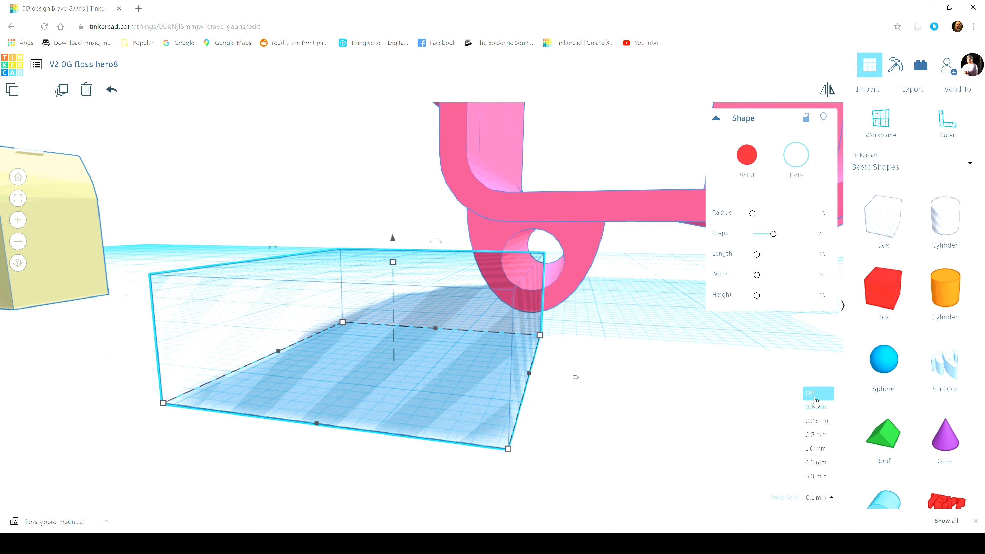
{"action": "key", "text": "Right"}
{"action": "key", "text": "Right"}
{"action": "key", "text": "Right"}
{"action": "key", "text": "Right"}
{"action": "key", "text": "Right"}
{"action": "key", "text": "Right"}
{"action": "key", "text": "Right"}
{"action": "key", "text": "Right"}
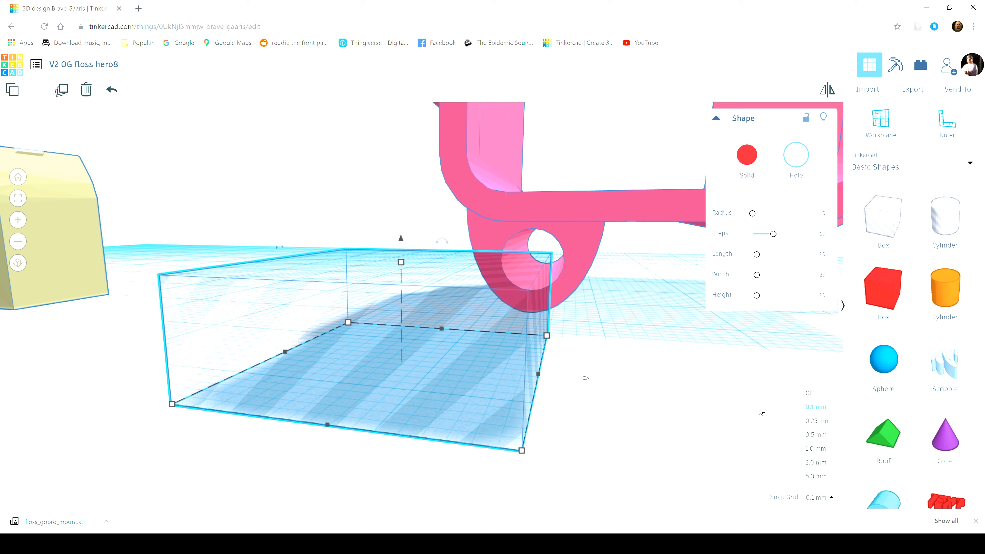
{"action": "key", "text": "Right"}
{"action": "key", "text": "Right"}
{"action": "key", "text": "Right"}
{"action": "key", "text": "Right"}
{"action": "key", "text": "Right"}
{"action": "key", "text": "Right"}
{"action": "key", "text": "Right"}
{"action": "key", "text": "Right"}
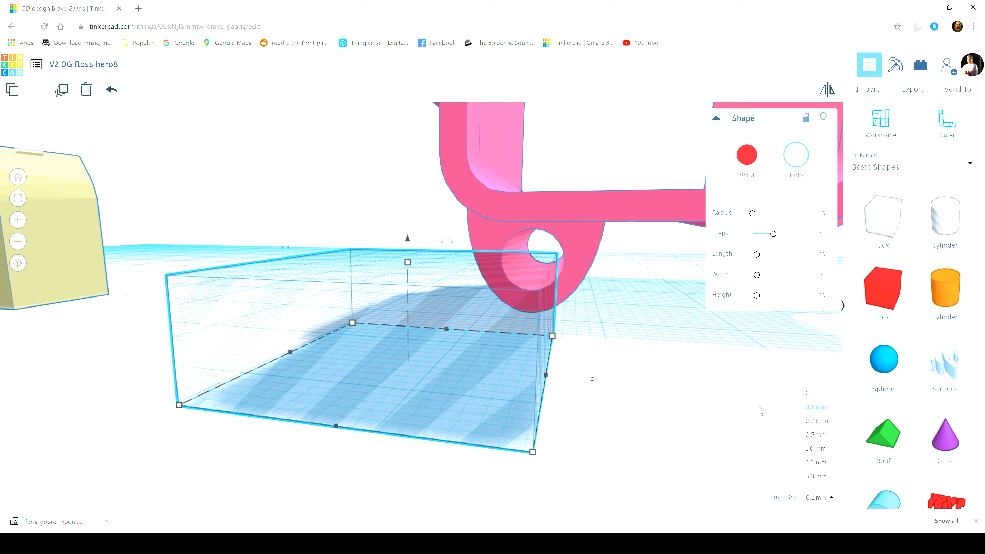
{"action": "key", "text": "Right"}
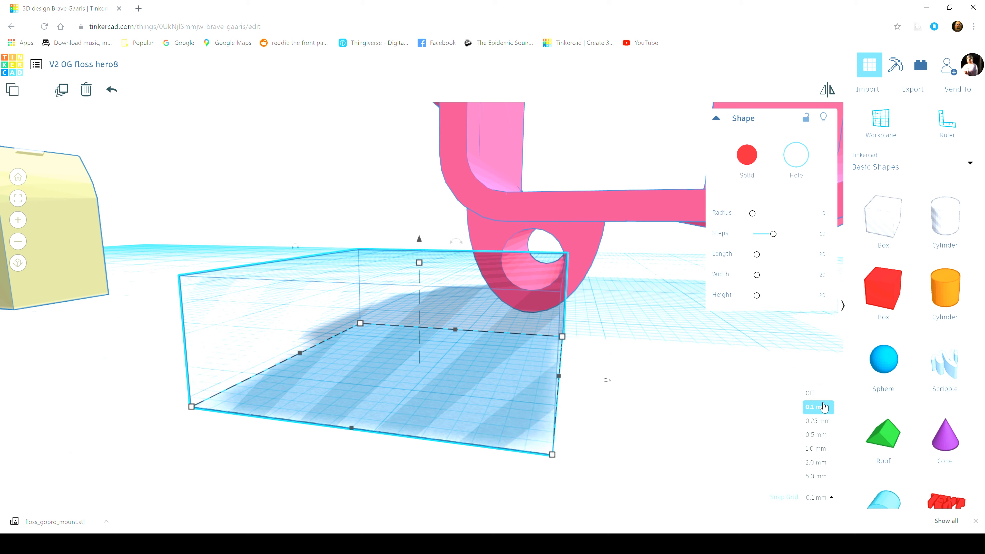
{"action": "left_click", "coordinate": [818, 407]}
{"action": "key", "text": "Right"}
{"action": "key", "text": "Right"}
{"action": "key", "text": "Right"}
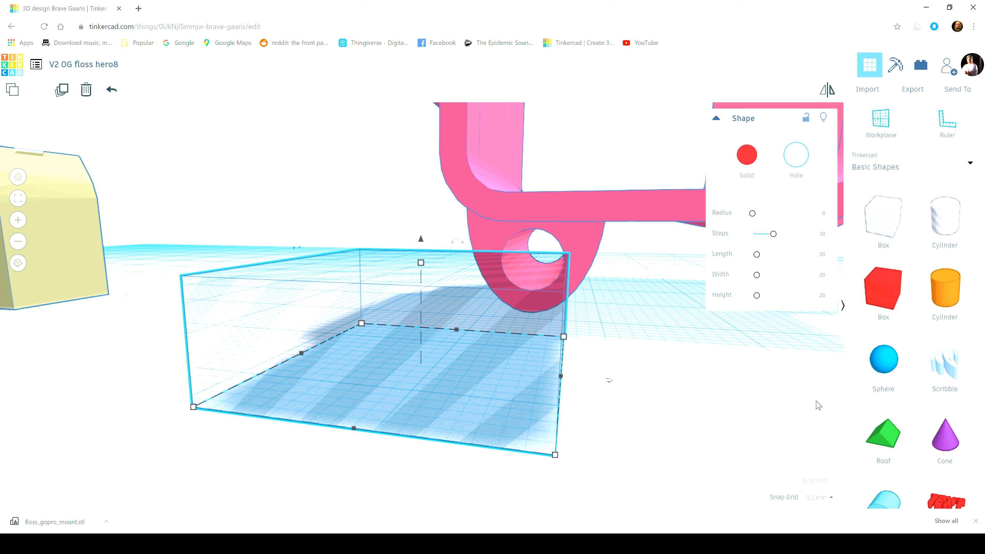
Turn the snap grid off and nudge the box hole farther across until it fully covers the lug
{"action": "left_click", "coordinate": [819, 498]}
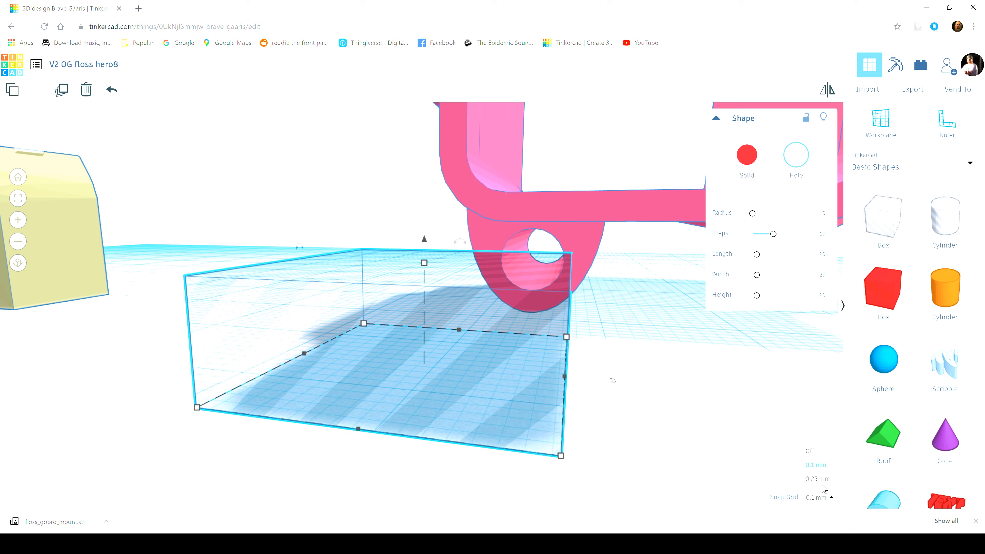
{"action": "left_click", "coordinate": [819, 393]}
{"action": "key", "text": "Right"}
{"action": "key", "text": "Right"}
{"action": "key", "text": "Right"}
{"action": "key", "text": "Right"}
{"action": "key", "text": "Right"}
{"action": "key", "text": "Right"}
{"action": "key", "text": "Right"}
{"action": "key", "text": "Right"}
{"action": "key", "text": "Right"}
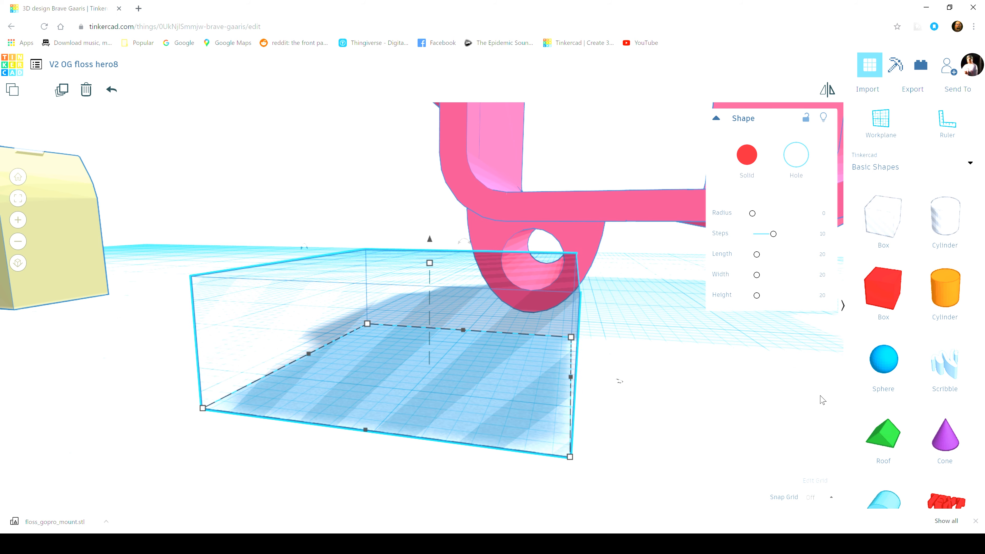
{"action": "key", "text": "Right"}
{"action": "key", "text": "Right"}
{"action": "key", "text": "Right"}
{"action": "key", "text": "Right"}
{"action": "key", "text": "Right"}
{"action": "key", "text": "Right"}
{"action": "key", "text": "Right"}
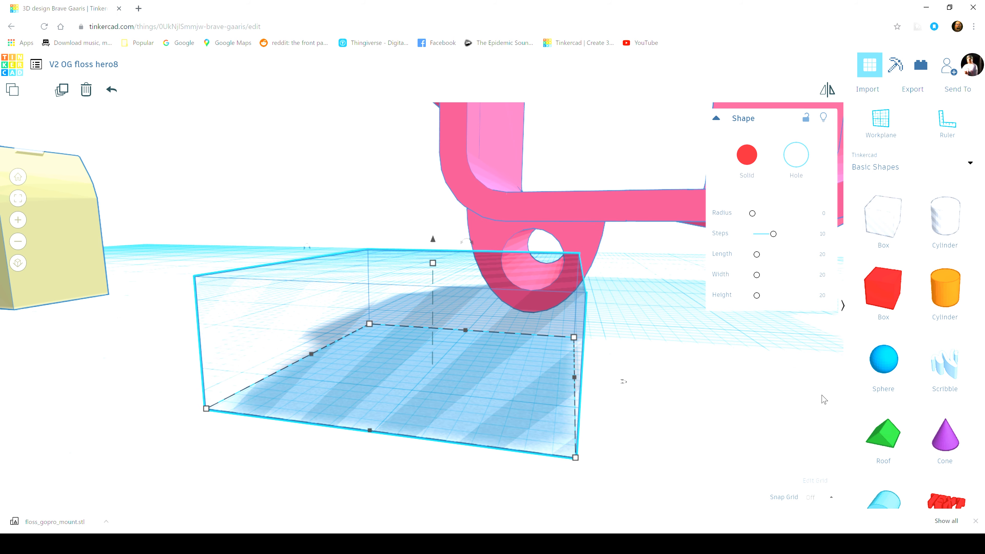
{"action": "key", "text": "Right"}
{"action": "key", "text": "Right"}
{"action": "key", "text": "Right"}
{"action": "key", "text": "Right"}
{"action": "key", "text": "Right"}
{"action": "key", "text": "Right"}
{"action": "key", "text": "Right"}
{"action": "key", "text": "Right"}
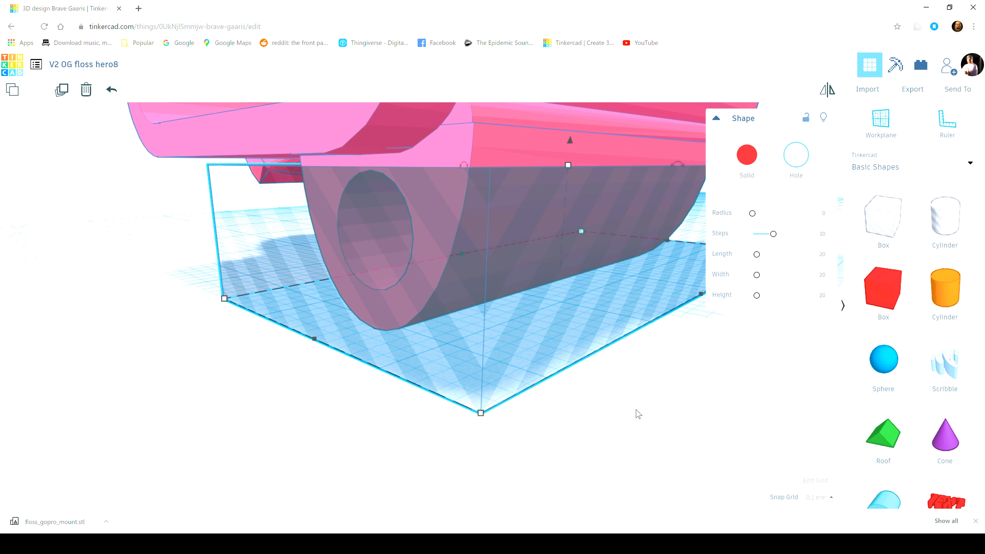
Nudge the box hole back and forth in 0.1 mm steps until its side lines up with the lug's outer edge
{"action": "key", "text": "Left"}
{"action": "key", "text": "Left"}
{"action": "key", "text": "Left"}
{"action": "key", "text": "Right"}
{"action": "key", "text": "Right"}
{"action": "key", "text": "Right"}
{"action": "key", "text": "Right"}
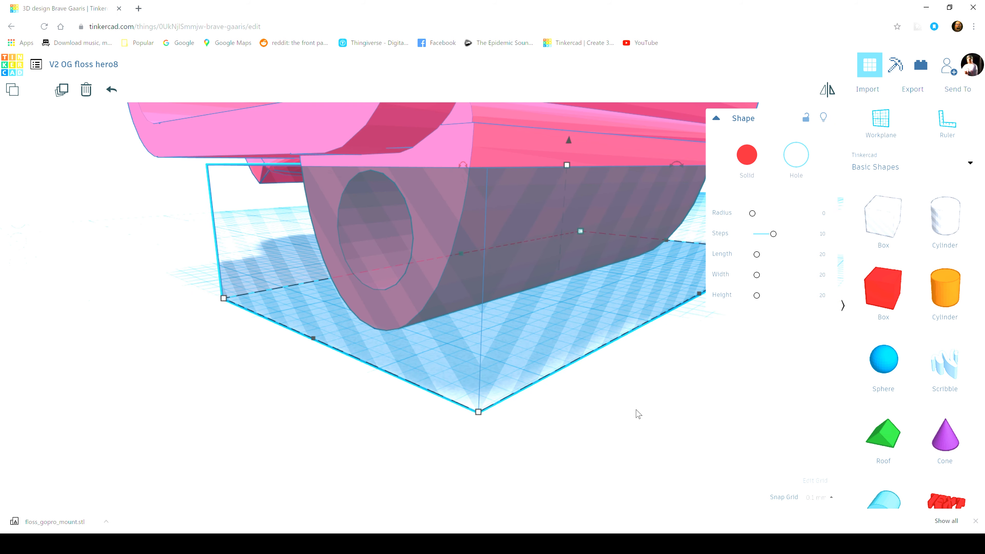
{"action": "key", "text": "Left"}
{"action": "key", "text": "Left"}
{"action": "key", "text": "Left"}
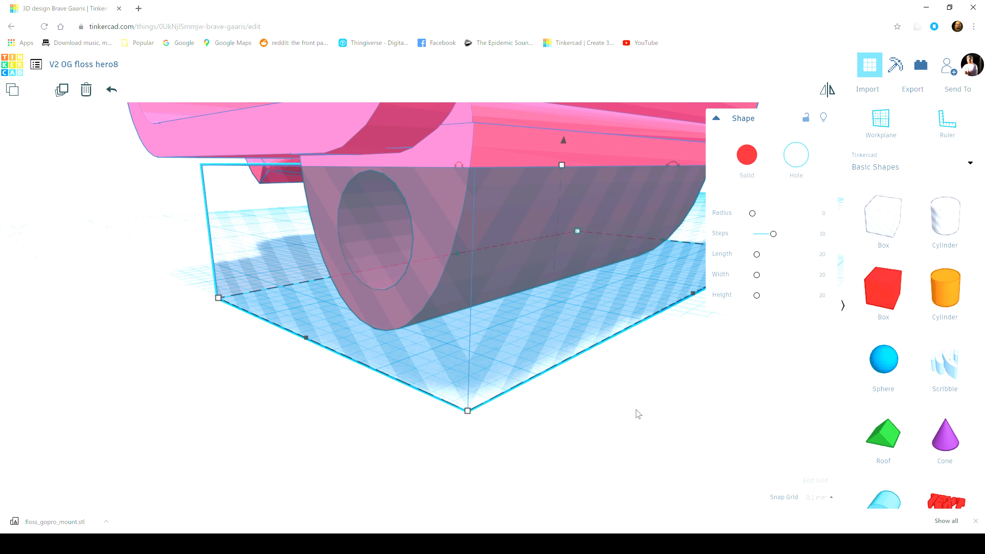
{"action": "key", "text": "Right"}
{"action": "key", "text": "Left"}
{"action": "key", "text": "Left"}
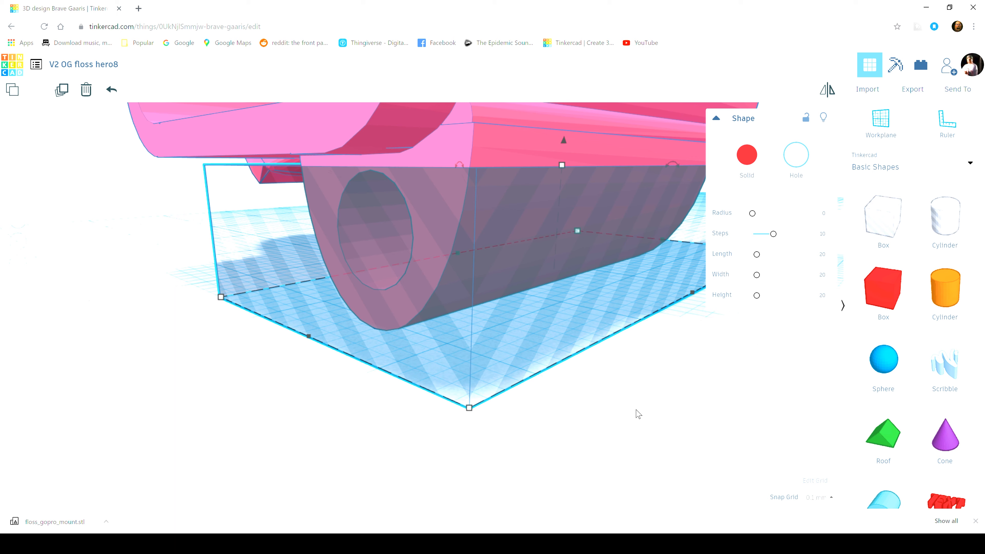
Nudge the box hole vertically up and down in 0.1 mm steps, leaving its base slightly below the workplane
{"action": "key", "text": "Up"}
{"action": "key", "text": "Up"}
{"action": "key", "text": "Up"}
{"action": "key", "text": "Down"}
{"action": "key", "text": "Down"}
{"action": "key", "text": "Down"}
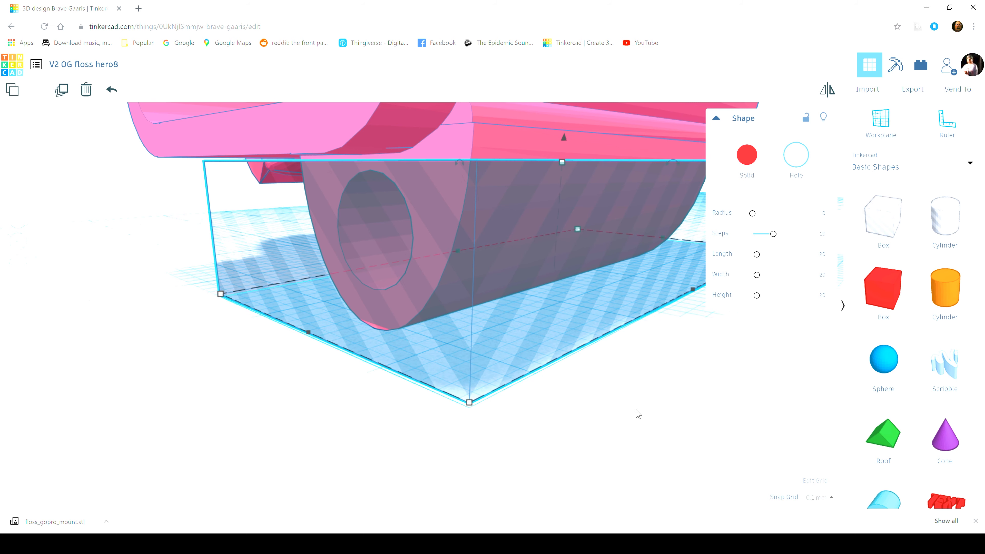
{"action": "key", "text": "Up"}
{"action": "key", "text": "ctrl+Up"}
{"action": "key", "text": "ctrl+Up"}
{"action": "key", "text": "ctrl+Down"}
{"action": "key", "text": "ctrl+Down"}
{"action": "key", "text": "ctrl+Down"}
{"action": "key", "text": "ctrl+Down"}
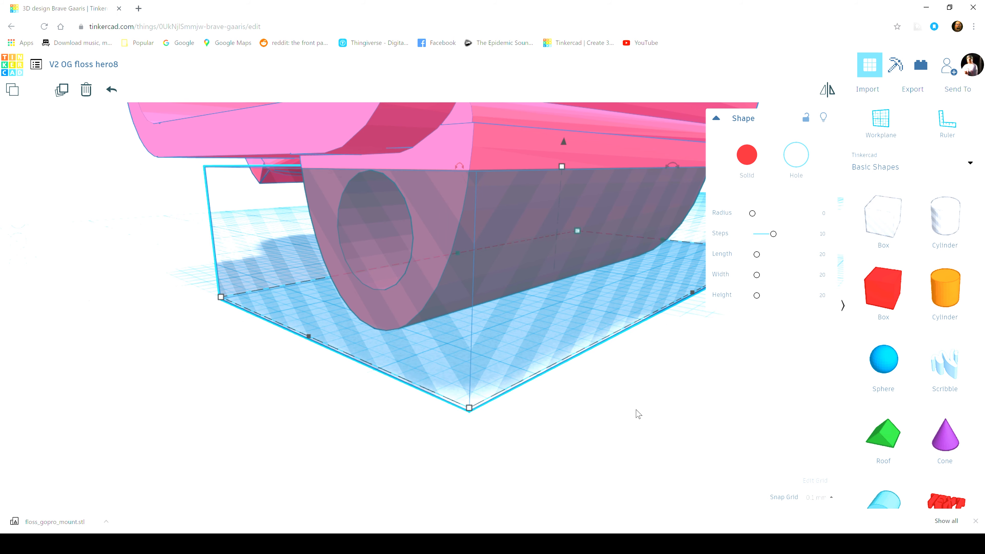
{"action": "key", "text": "ctrl+Up"}
{"action": "key", "text": "ctrl+Up"}
{"action": "key", "text": "ctrl+Up"}
{"action": "key", "text": "ctrl+Down"}
{"action": "key", "text": "ctrl+Down"}
{"action": "key", "text": "ctrl+Down"}
{"action": "key", "text": "ctrl+Down"}
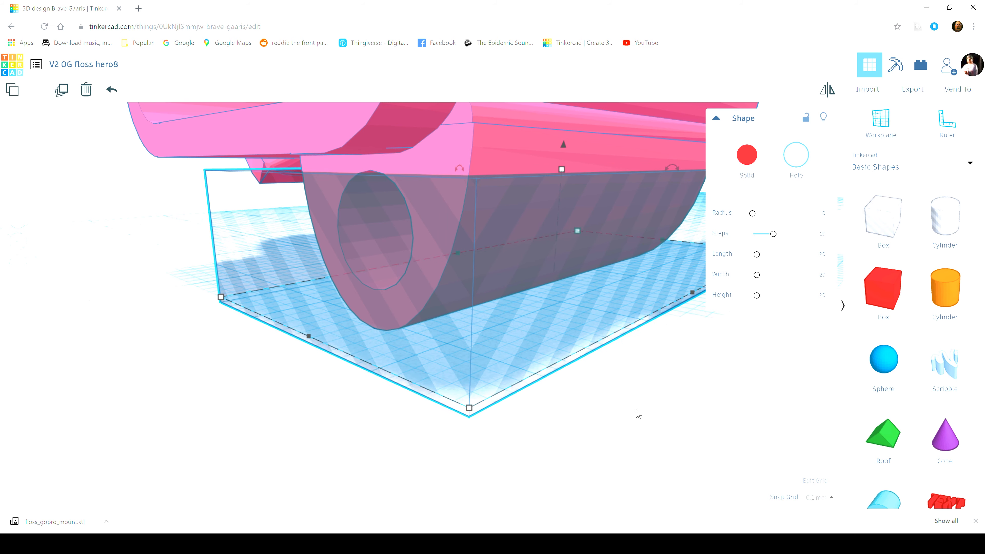
{"action": "key", "text": "ctrl+Down"}
{"action": "key", "text": "ctrl+Down"}
{"action": "key", "text": "ctrl+Down"}
{"action": "key", "text": "ctrl+Down"}
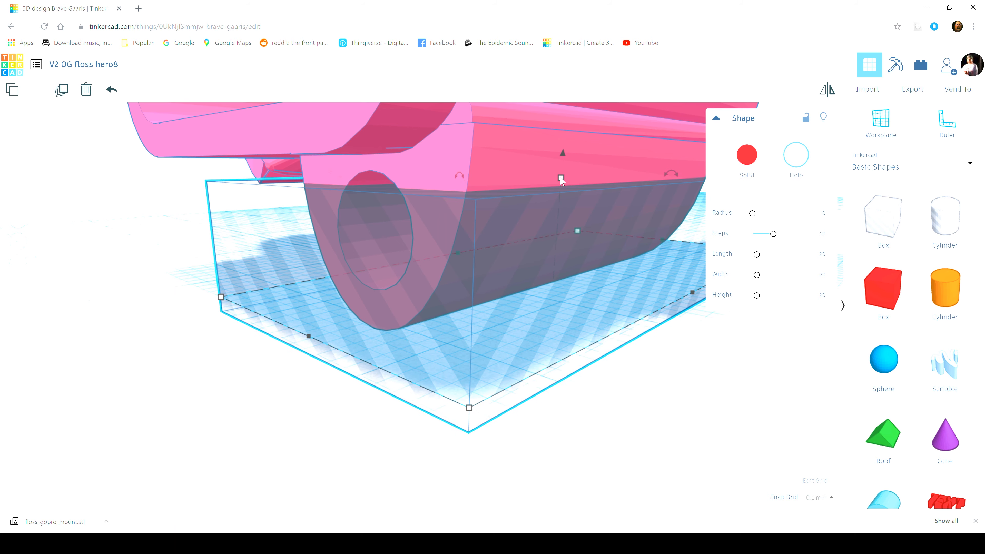
Stretch the top of the box hole up near the cage's underside, and raise the box slightly with the snap grid off
{"action": "left_click_drag", "start_coordinate": [569, 179], "coordinate": [565, 161]}
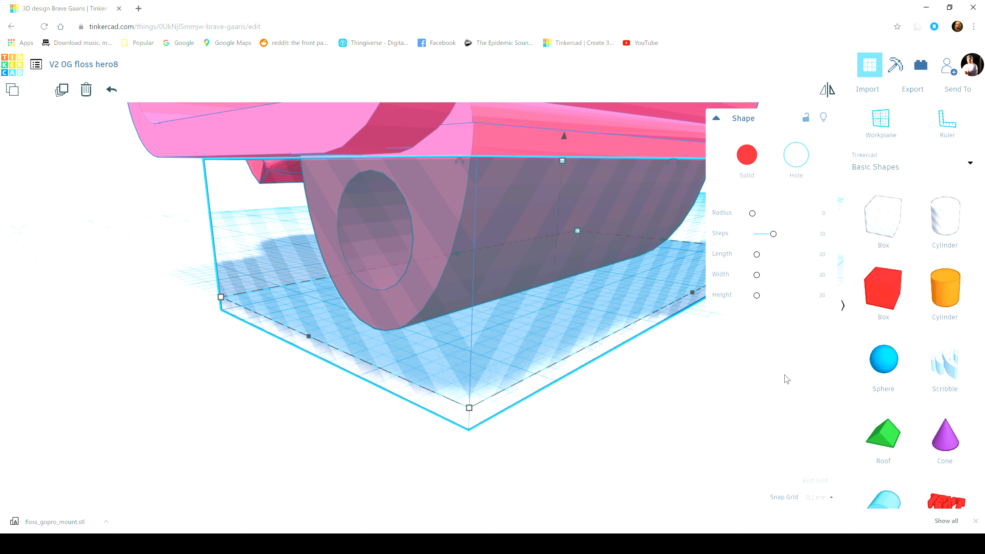
{"action": "left_click", "coordinate": [816, 498]}
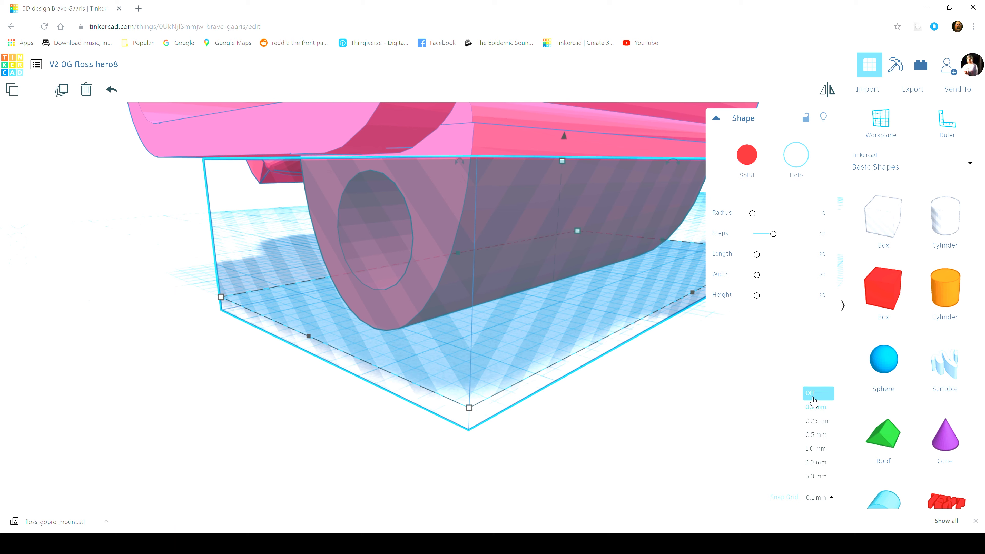
{"action": "left_click", "coordinate": [814, 401]}
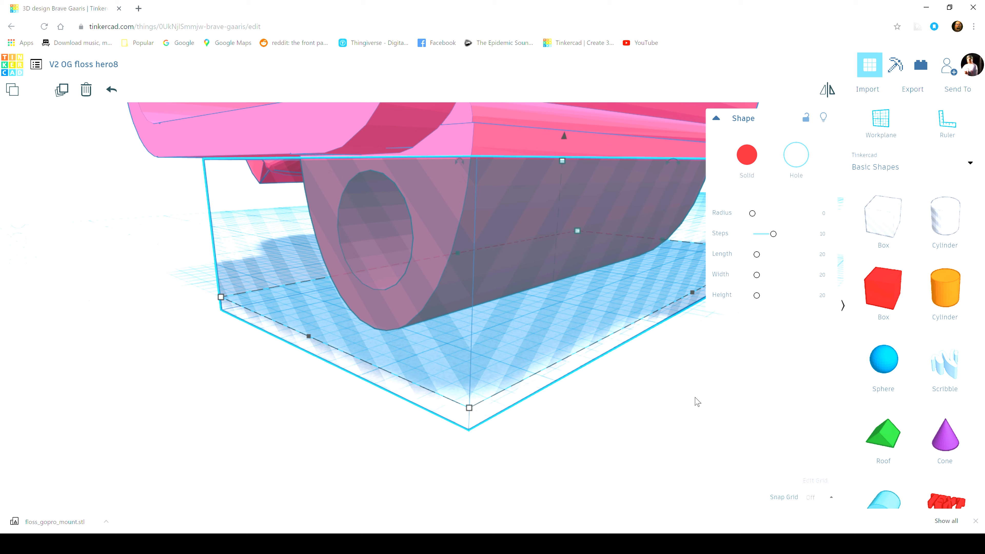
{"action": "key", "text": "ctrl+Up"}
{"action": "key", "text": "ctrl+Up"}
{"action": "key", "text": "ctrl+Up"}
{"action": "key", "text": "ctrl+Up"}
{"action": "key", "text": "ctrl+Up"}
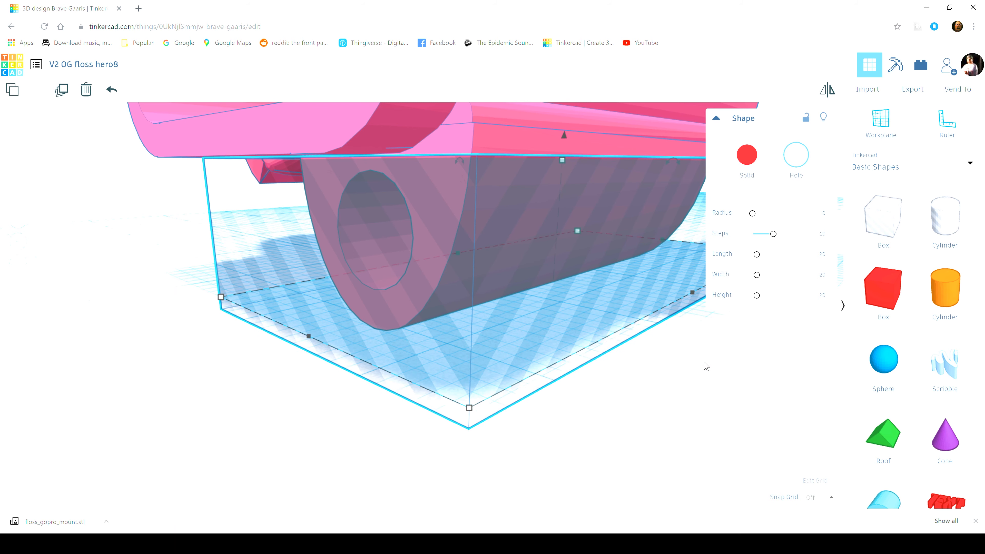
Examine from below how the box hole meets the lug and the underside of the pink cage
{"action": "right_click_drag", "start_coordinate": [345, 488], "coordinate": [322, 359]}
{"action": "scroll", "coordinate": [308, 330], "scroll_direction": "down", "scroll_amount": 4}
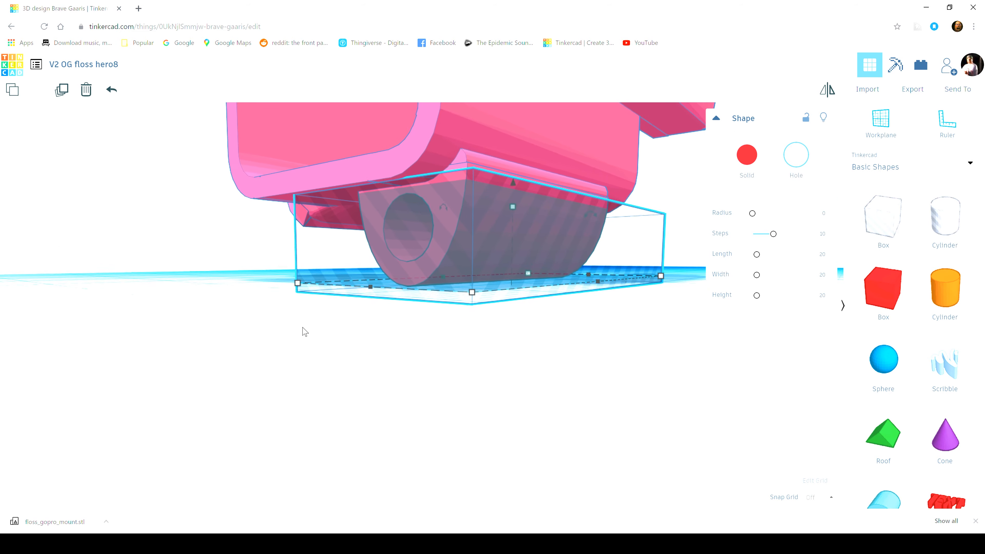
{"action": "scroll", "coordinate": [303, 328], "scroll_direction": "up", "scroll_amount": 5}
{"action": "right_click_drag", "start_coordinate": [318, 377], "coordinate": [318, 346]}
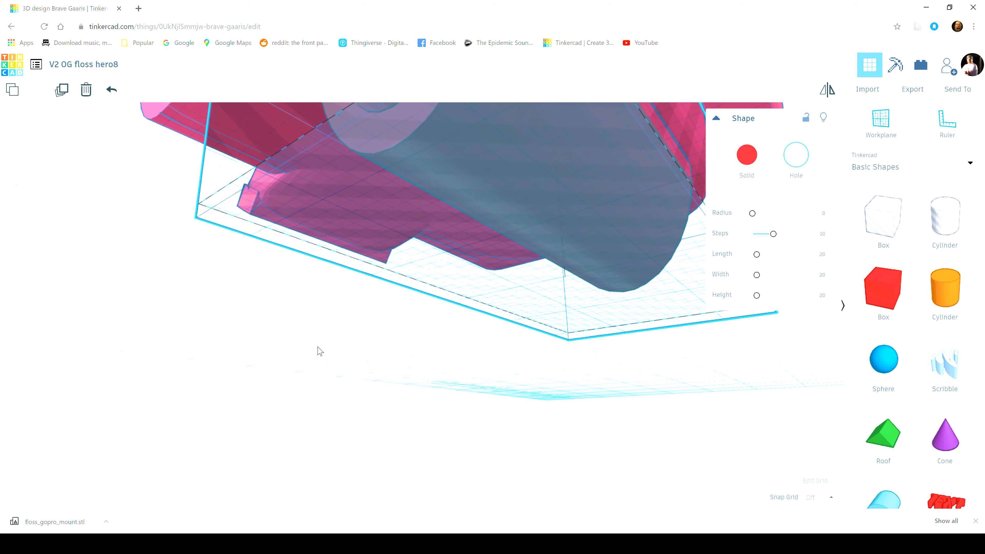
{"action": "scroll", "coordinate": [319, 349], "scroll_direction": "down", "scroll_amount": 3}
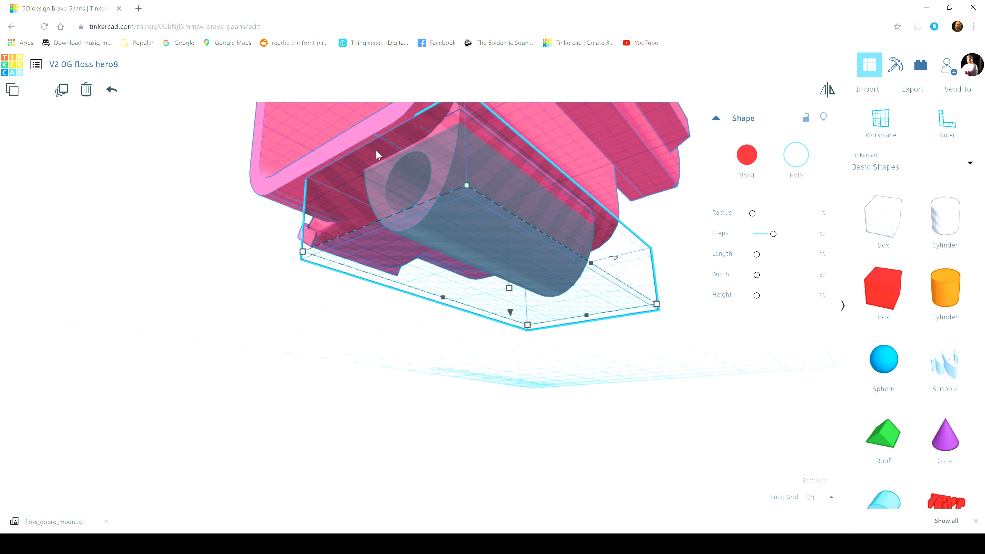
{"action": "right_click_drag", "start_coordinate": [375, 158], "coordinate": [338, 266]}
{"action": "scroll", "coordinate": [336, 264], "scroll_direction": "up", "scroll_amount": 8}
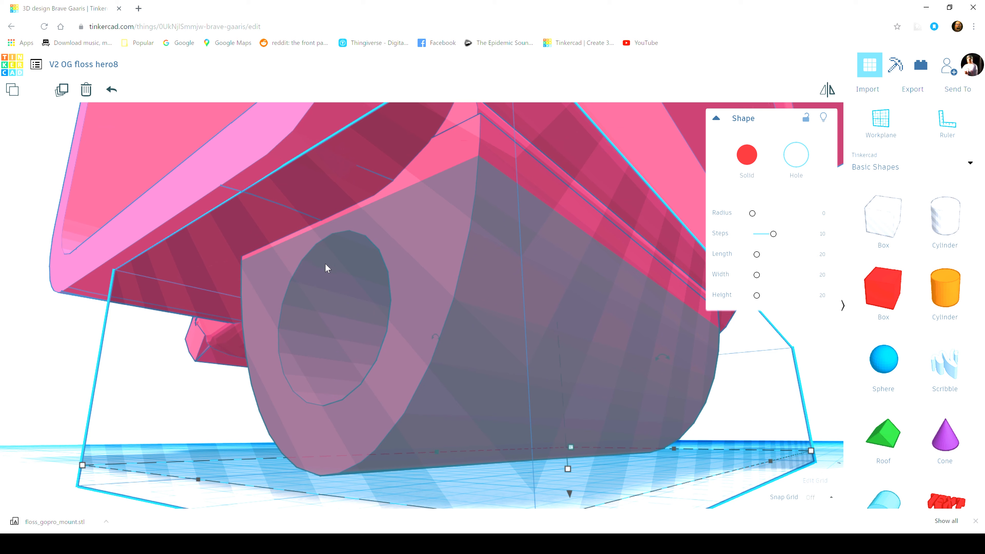
{"action": "middle_click_drag", "start_coordinate": [302, 275], "coordinate": [336, 303]}
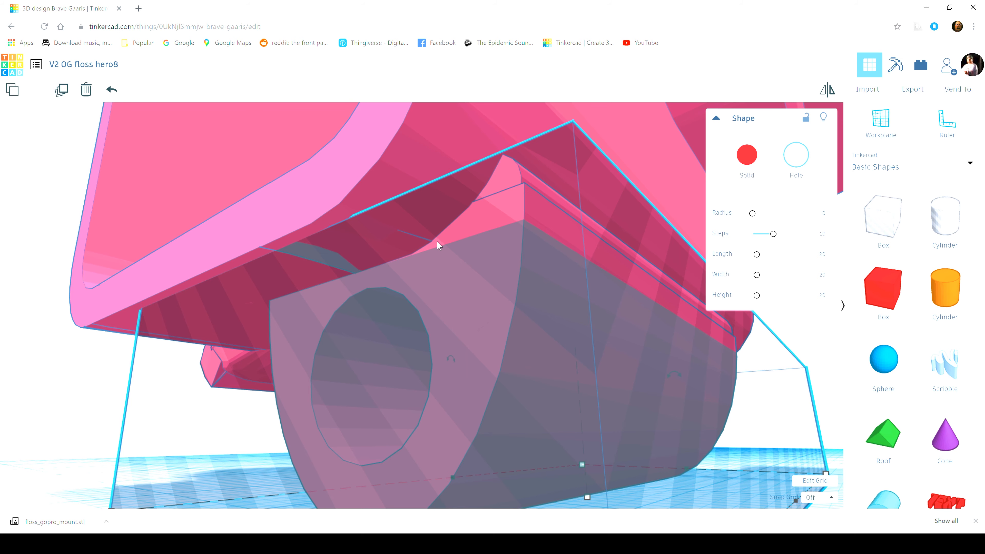
Group the box hole with the pink cage to cut away the round lug
{"action": "left_click", "coordinate": [361, 143], "text": "shift"}
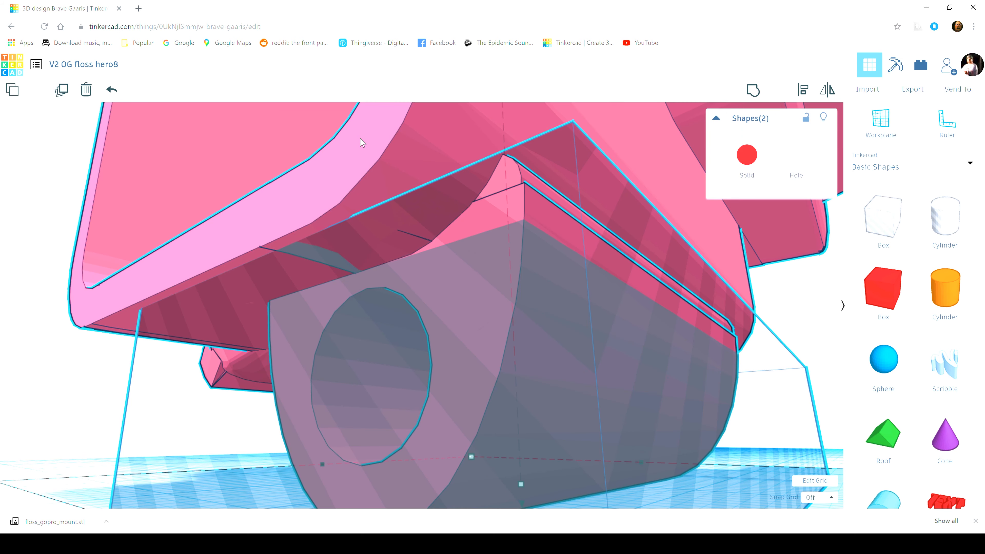
{"action": "left_click", "coordinate": [752, 91]}
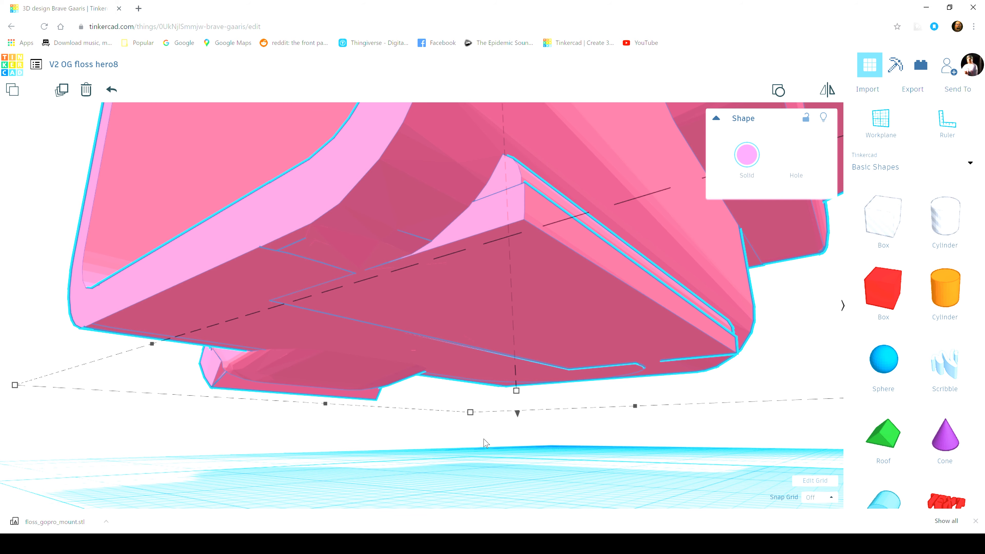
{"action": "right_click_drag", "start_coordinate": [441, 418], "coordinate": [493, 435]}
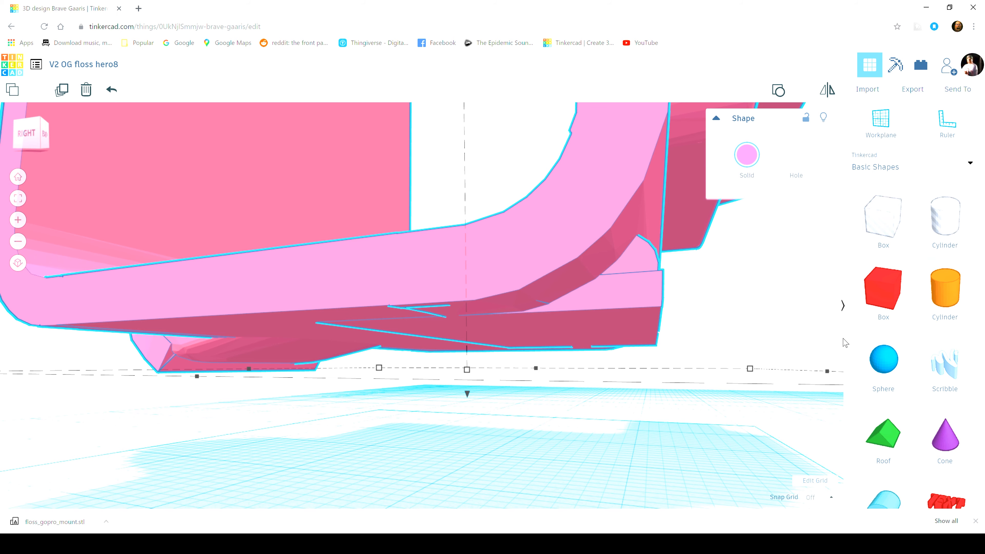
Add a 20 mm box hole tilted diagonally and nudge it over the lug remnant at the cage's lower corner, with the snap grid off
{"action": "left_click_drag", "start_coordinate": [884, 288], "coordinate": [654, 312]}
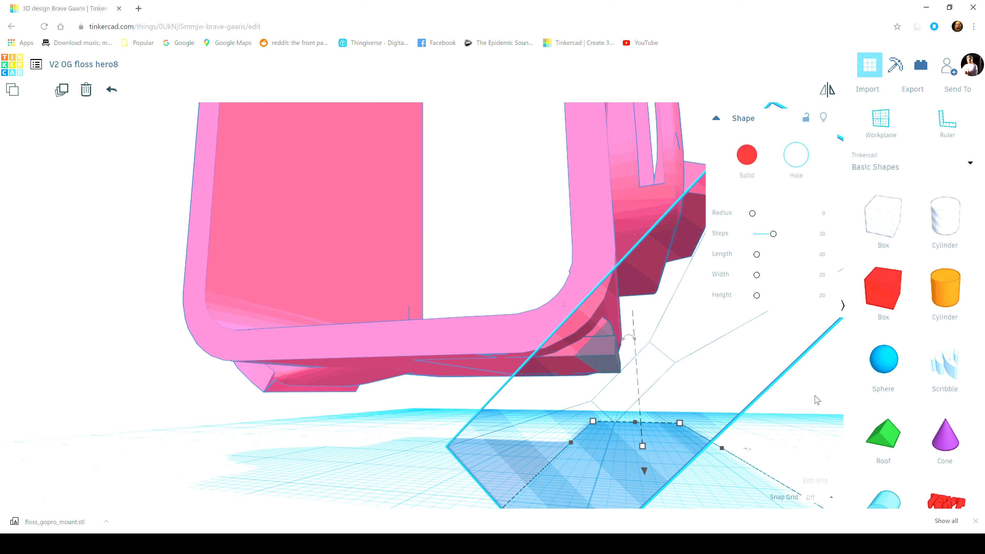
{"action": "key", "text": "Left"}
{"action": "key", "text": "Left"}
{"action": "key", "text": "Left"}
{"action": "key", "text": "Left"}
{"action": "key", "text": "Left"}
{"action": "key", "text": "Left"}
{"action": "key", "text": "Left"}
{"action": "key", "text": "Left"}
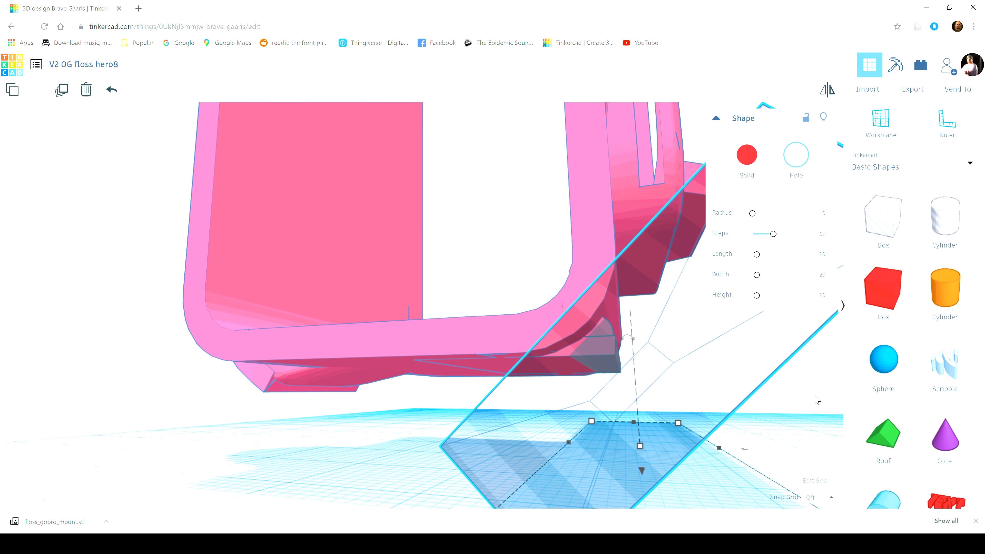
{"action": "key", "text": "Left"}
{"action": "key", "text": "Left"}
{"action": "key", "text": "Left"}
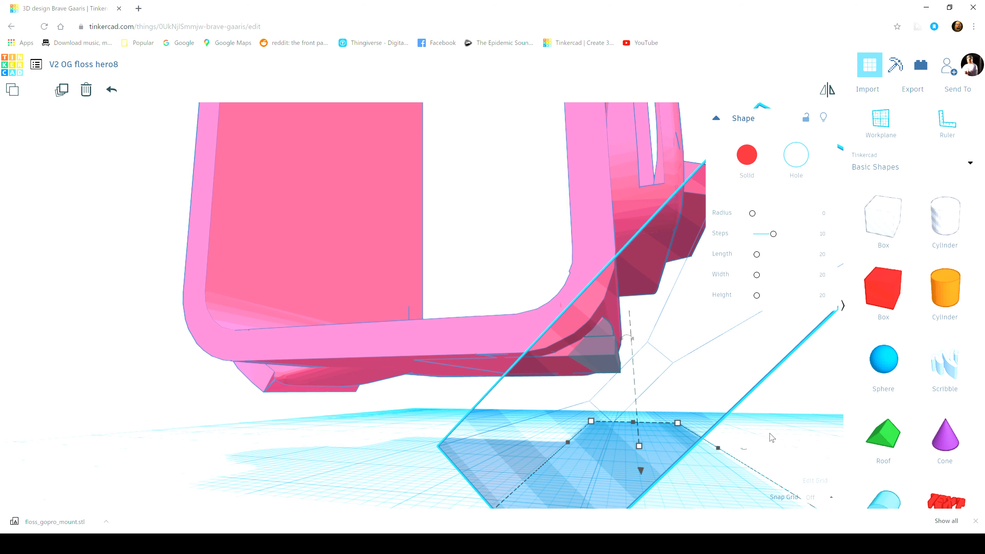
Nudge the tilted box hole slightly farther into the cage's corner and group the two to trim off the lug remnant
{"action": "right_click_drag", "start_coordinate": [771, 453], "coordinate": [692, 454]}
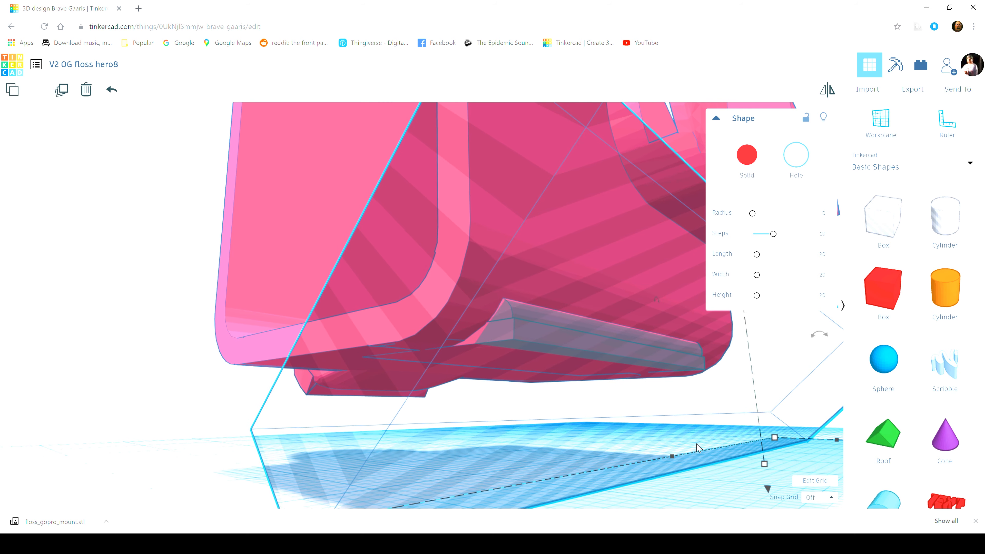
{"action": "key", "text": "Left"}
{"action": "key", "text": "Left"}
{"action": "key", "text": "Left"}
{"action": "key", "text": "Left"}
{"action": "key", "text": "Left"}
{"action": "key", "text": "Left"}
{"action": "key", "text": "Left"}
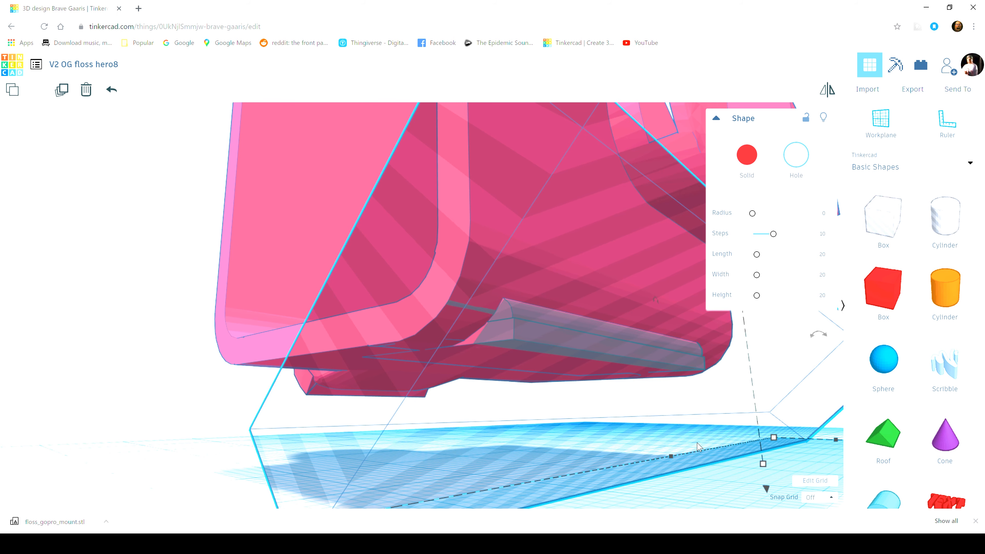
{"action": "key", "text": "Right"}
{"action": "left_click", "coordinate": [305, 242], "text": "shift"}
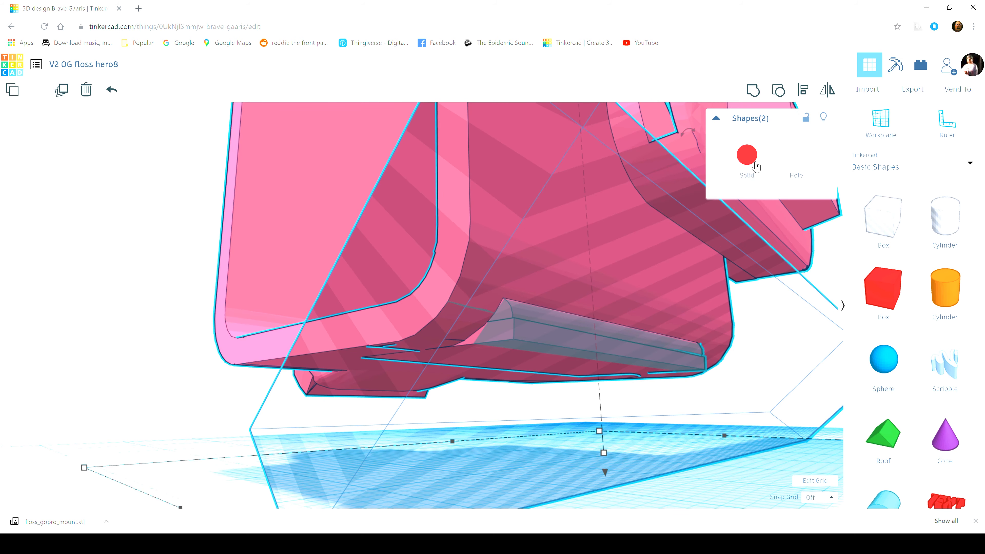
{"action": "left_click", "coordinate": [753, 90]}
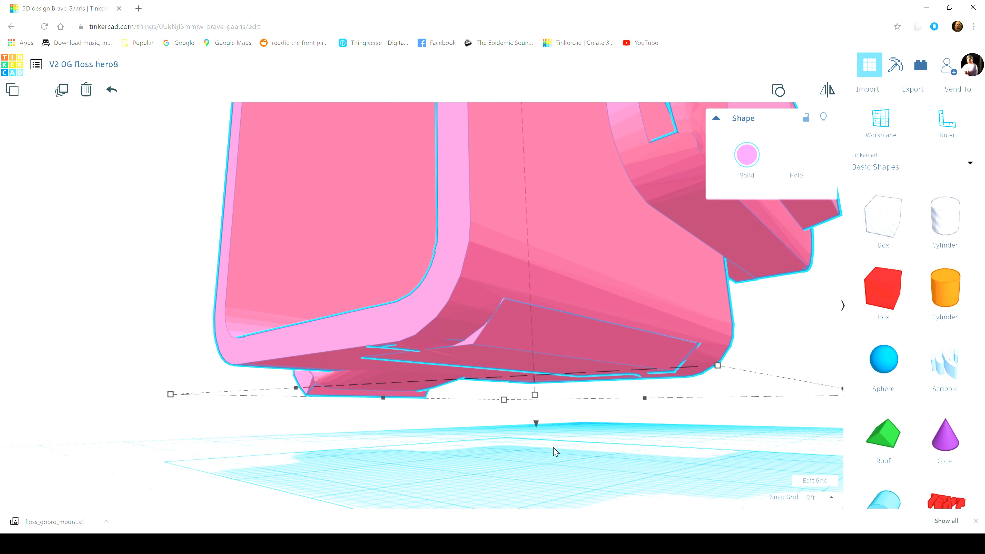
Group the tilted 20 mm box hole with the pink cage to cut away the lug at the cage's lower corner
{"action": "right_click_drag", "start_coordinate": [488, 460], "coordinate": [561, 468]}
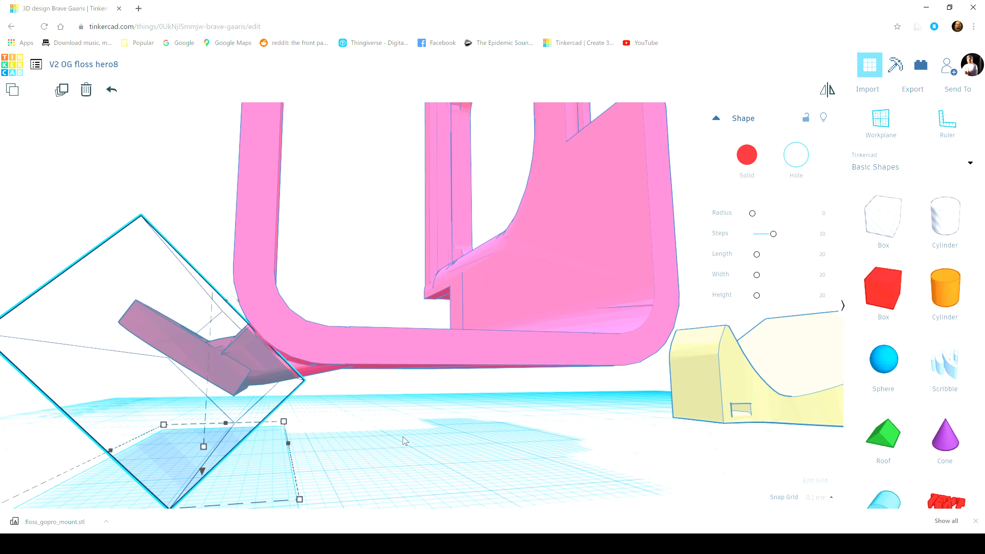
{"action": "left_click", "coordinate": [380, 351], "text": "shift"}
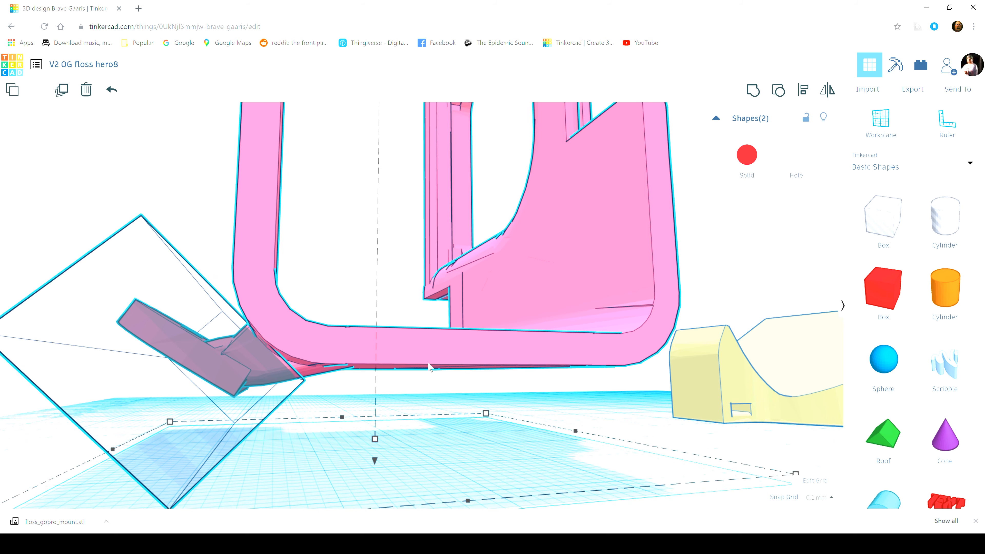
{"action": "left_click", "coordinate": [753, 91]}
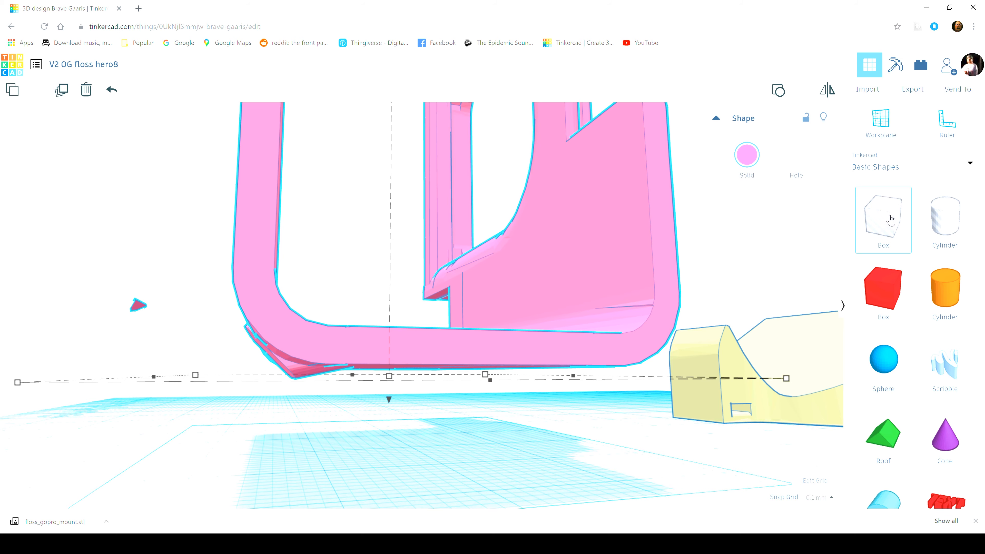
Add another box hole over the lug remnant on the cage's lower corner and group it with the cage to trim the remnant
{"action": "left_click_drag", "start_coordinate": [890, 221], "coordinate": [352, 447]}
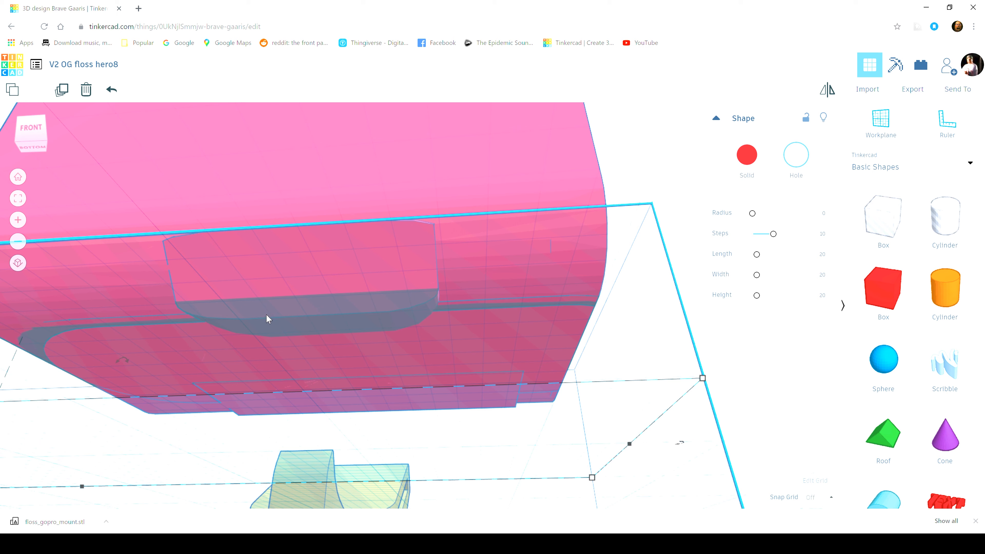
{"action": "left_click", "coordinate": [471, 169], "text": "shift"}
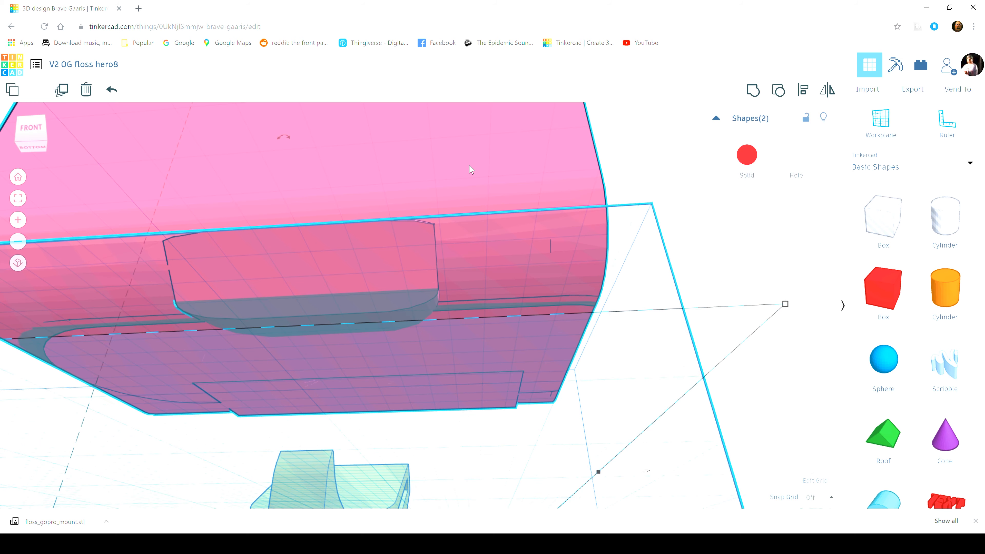
{"action": "left_click", "coordinate": [752, 92]}
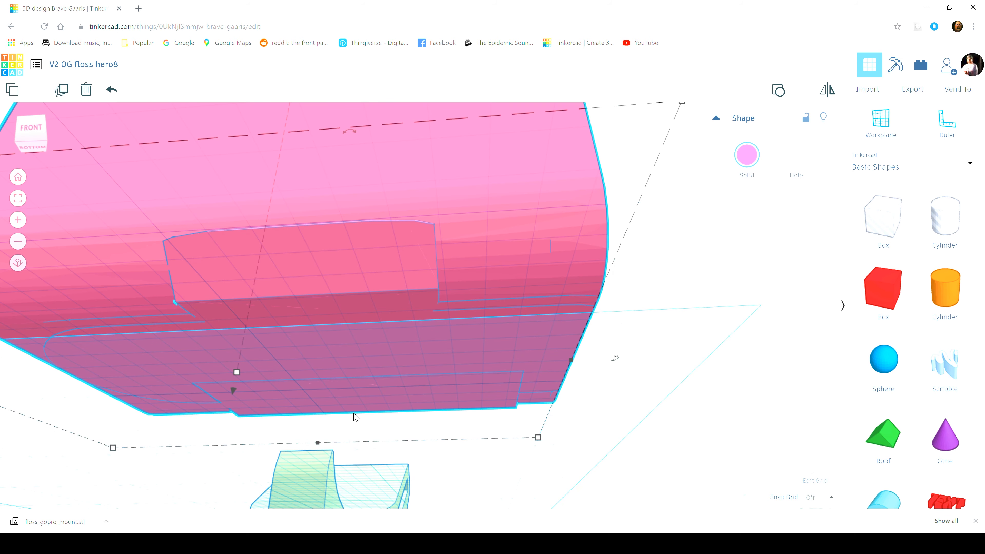
Place a 20 mm box hole around the small loose fragment beside the cage and group it with the cage to remove the fragment
{"action": "right_click_drag", "start_coordinate": [749, 460], "coordinate": [14, 310]}
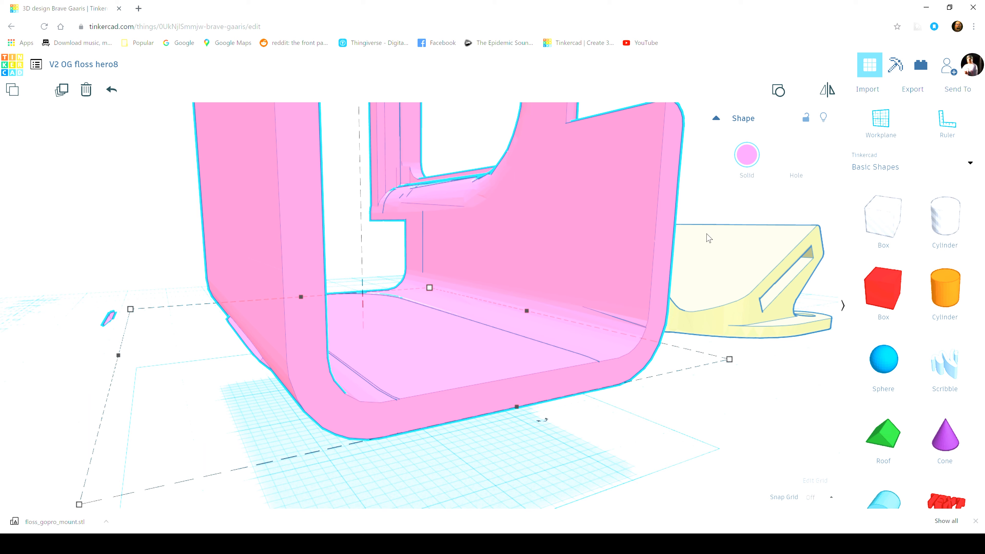
{"action": "left_click_drag", "start_coordinate": [886, 214], "coordinate": [692, 256]}
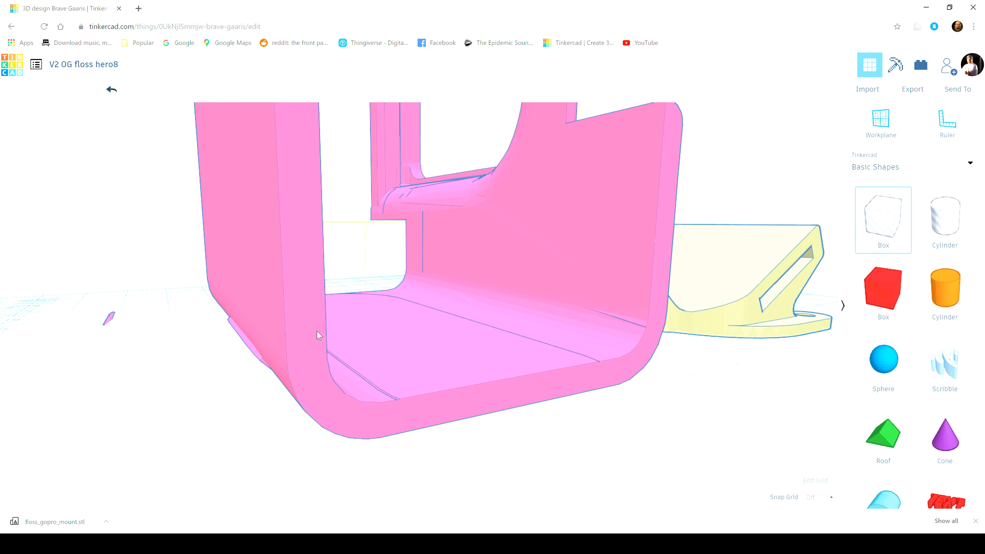
{"action": "left_click", "coordinate": [116, 341]}
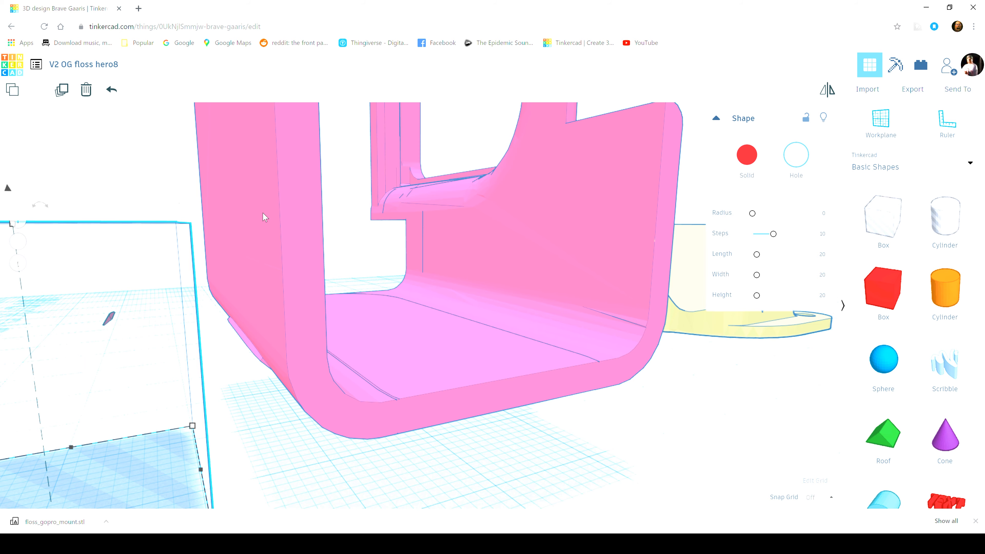
{"action": "left_click", "coordinate": [289, 180], "text": "shift"}
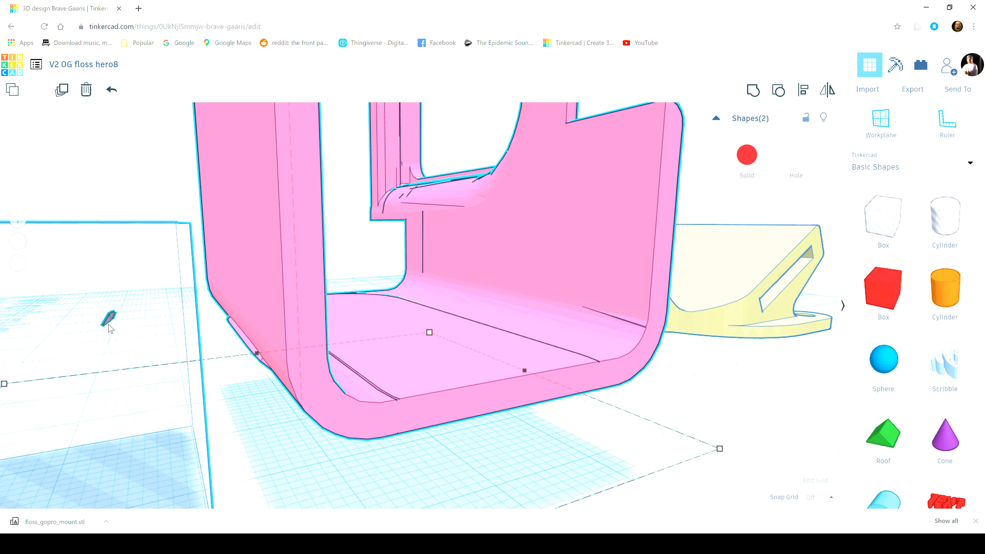
{"action": "left_click", "coordinate": [753, 92]}
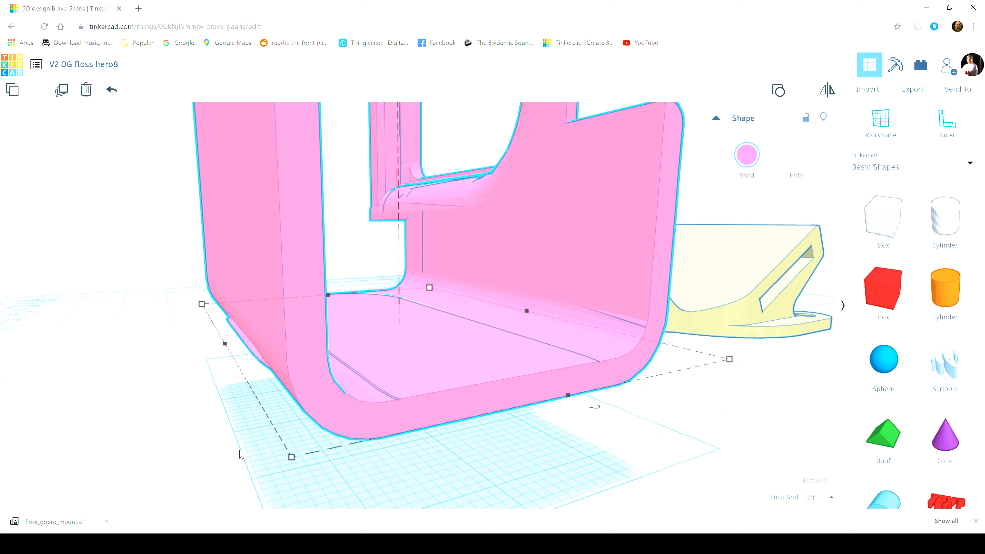
Rotate the pink cage to -30° in side view and move it over the sloped face of the tan base mount
{"action": "right_click_drag", "start_coordinate": [239, 454], "coordinate": [646, 447]}
{"action": "scroll", "coordinate": [631, 436], "scroll_direction": "down", "scroll_amount": 3}
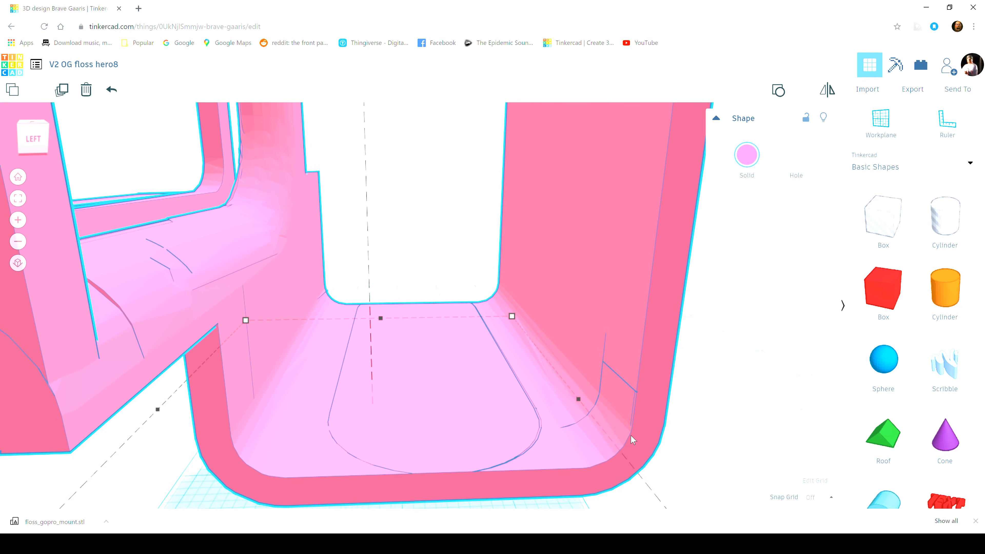
{"action": "scroll", "coordinate": [630, 435], "scroll_direction": "down", "scroll_amount": 8}
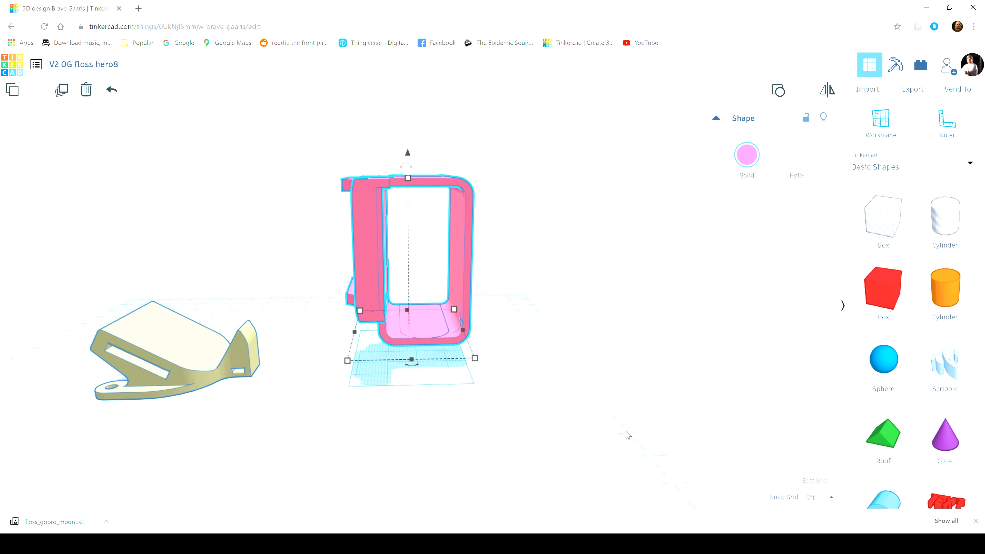
{"action": "right_click_drag", "start_coordinate": [413, 403], "coordinate": [389, 401]}
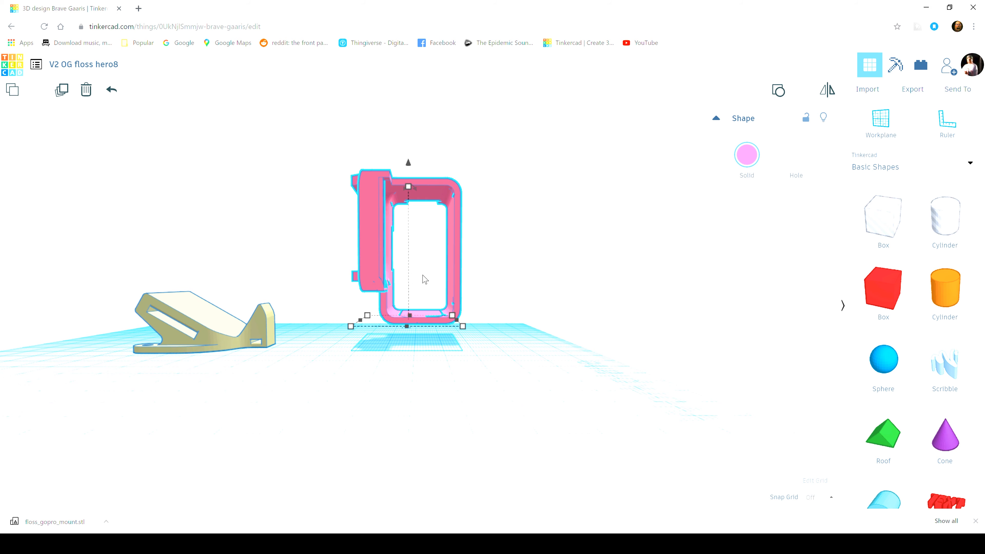
{"action": "mouse_move", "coordinate": [419, 189]}
{"action": "left_click_drag", "start_coordinate": [414, 188], "coordinate": [454, 195]}
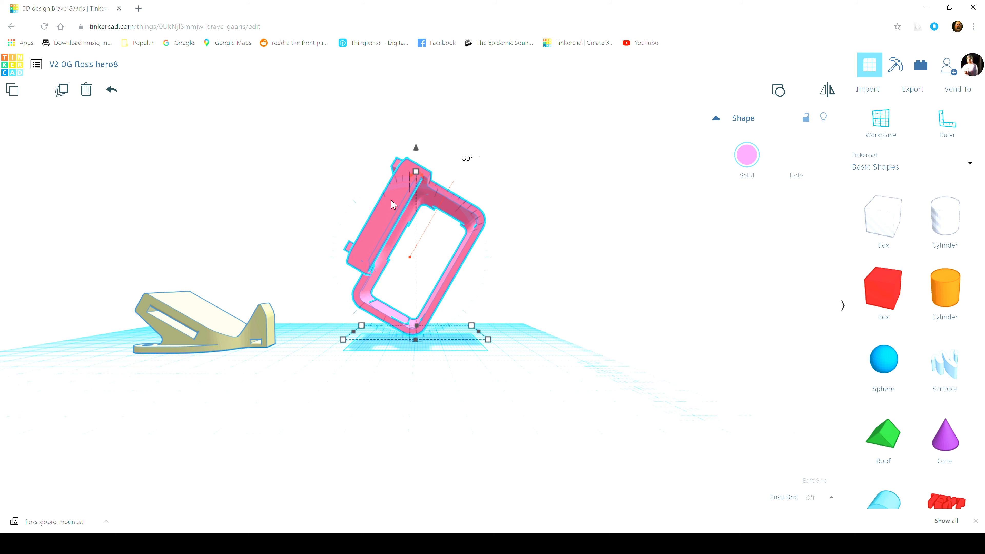
{"action": "left_click_drag", "start_coordinate": [389, 208], "coordinate": [153, 194]}
Fine-tune the tilted cage's height in 0.25 mm nudges so it sits on the base mount's sloped face
{"action": "right_click_drag", "start_coordinate": [156, 439], "coordinate": [239, 430]}
{"action": "key", "text": "ctrl+Down"}
{"action": "key", "text": "ctrl+Down"}
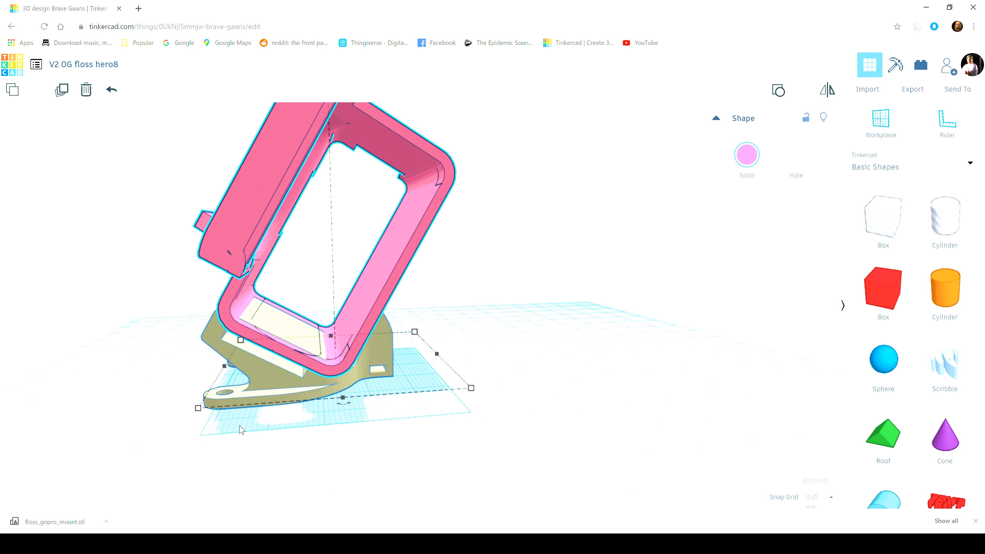
{"action": "key", "text": "ctrl+Up"}
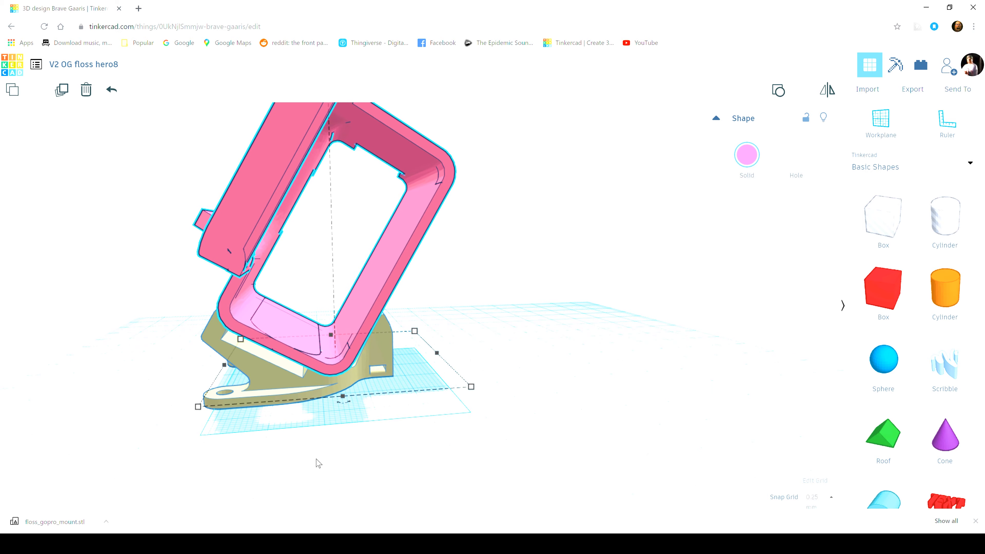
Add a solid box 4.5 mm thick between the cage and the base mount's upright, and rotate it to -30° to fill the gap
{"action": "right_click_drag", "start_coordinate": [318, 464], "coordinate": [263, 456]}
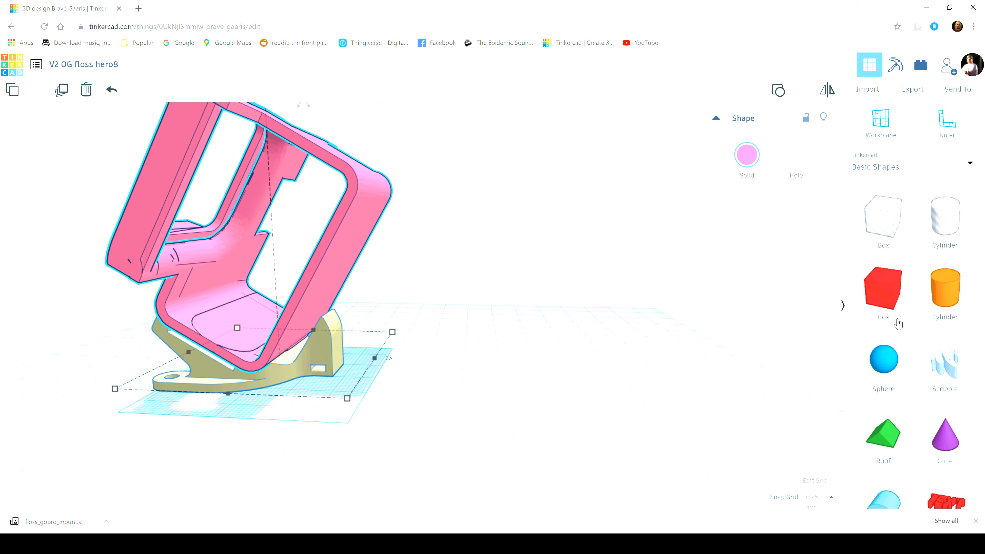
{"action": "left_click_drag", "start_coordinate": [878, 288], "coordinate": [741, 345]}
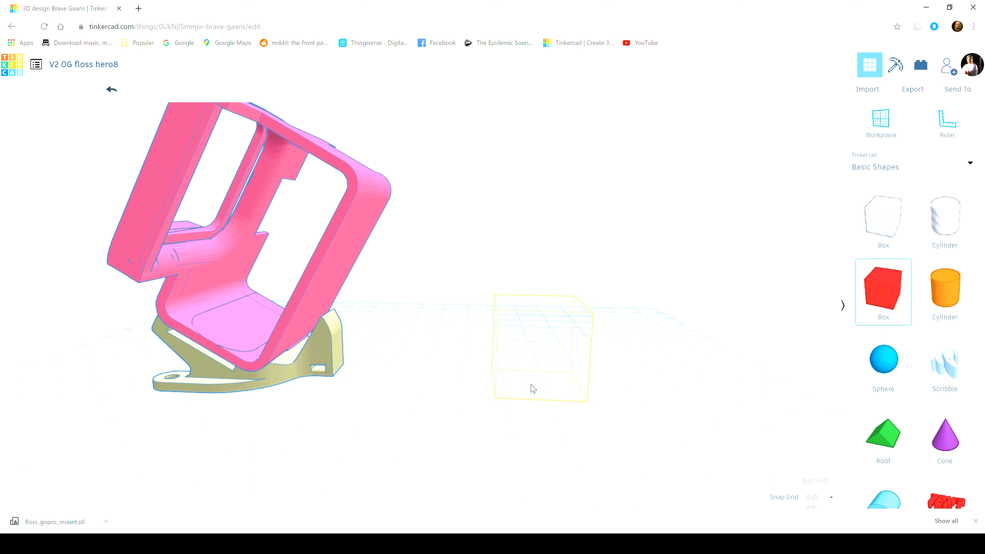
{"action": "left_click_drag", "start_coordinate": [416, 379], "coordinate": [417, 345]}
{"action": "scroll", "coordinate": [418, 345], "scroll_direction": "up", "scroll_amount": 5}
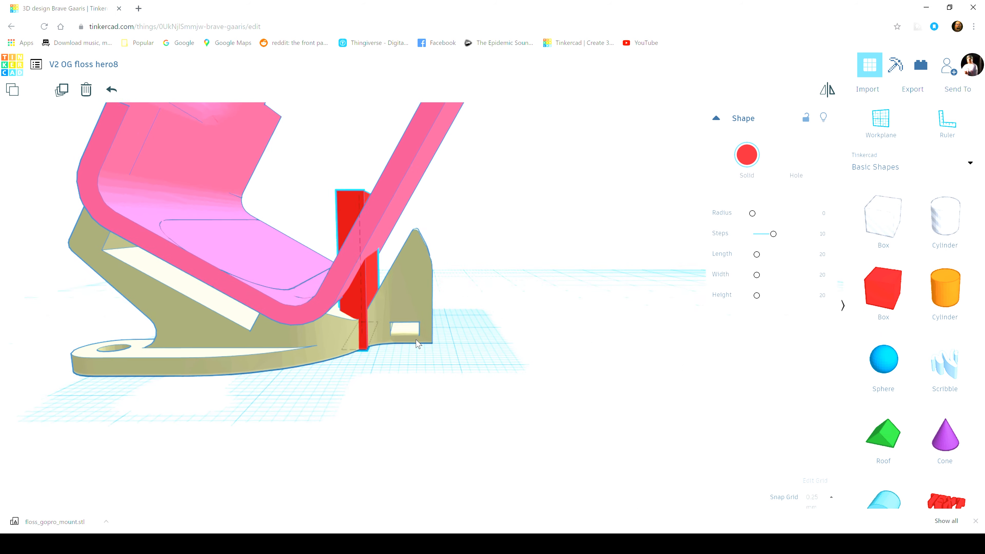
{"action": "scroll", "coordinate": [419, 349], "scroll_direction": "up", "scroll_amount": 2}
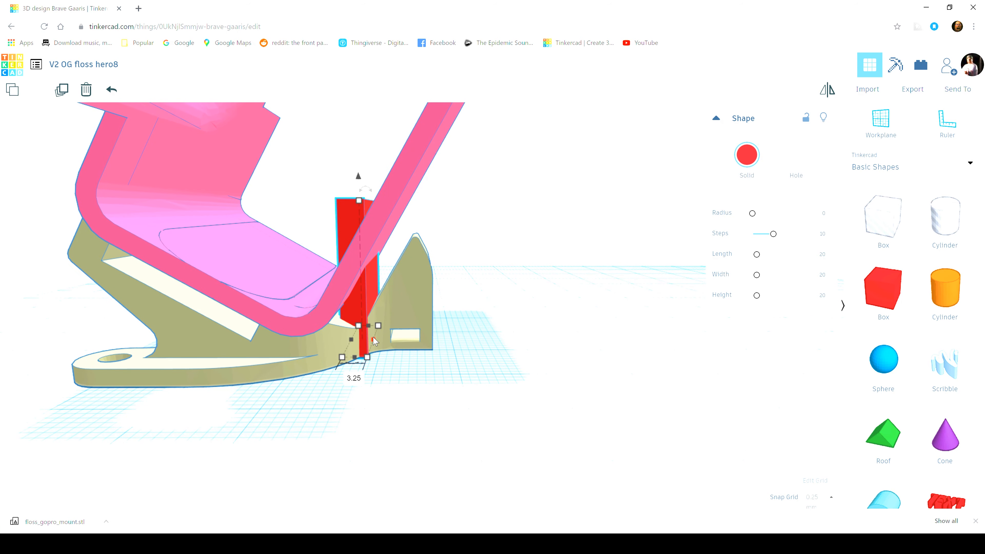
{"action": "left_click_drag", "start_coordinate": [375, 341], "coordinate": [383, 349]}
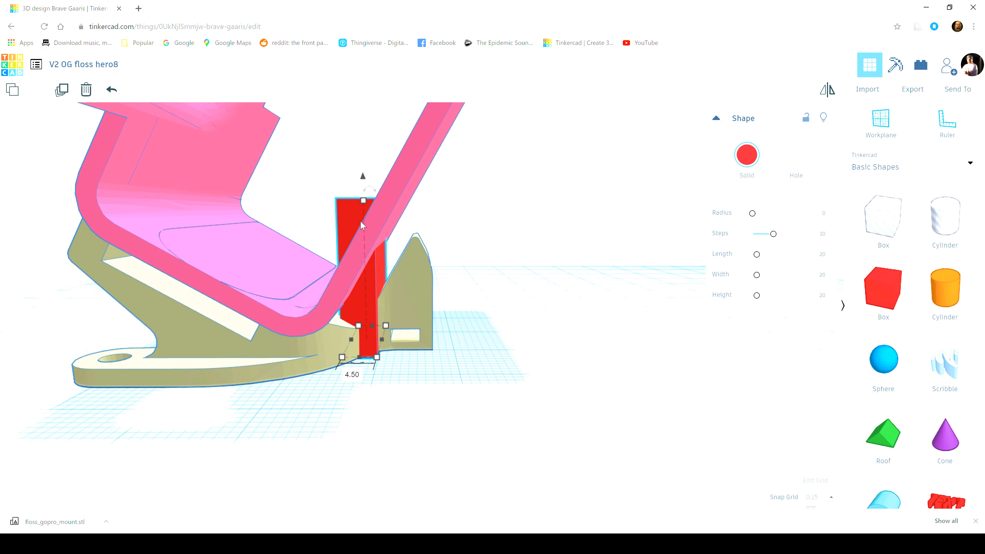
{"action": "left_click_drag", "start_coordinate": [369, 192], "coordinate": [404, 206]}
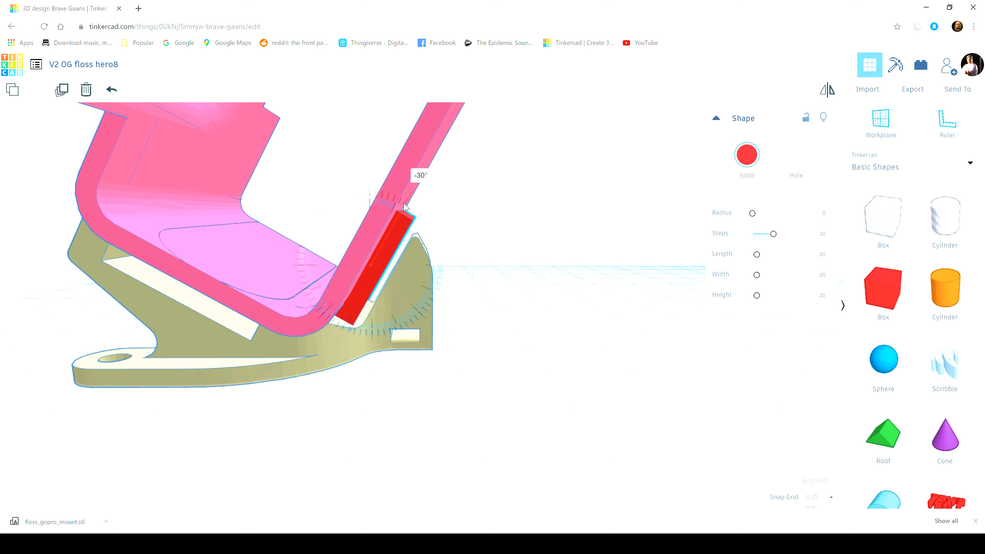
{"action": "right_click_drag", "start_coordinate": [403, 204], "coordinate": [451, 372]}
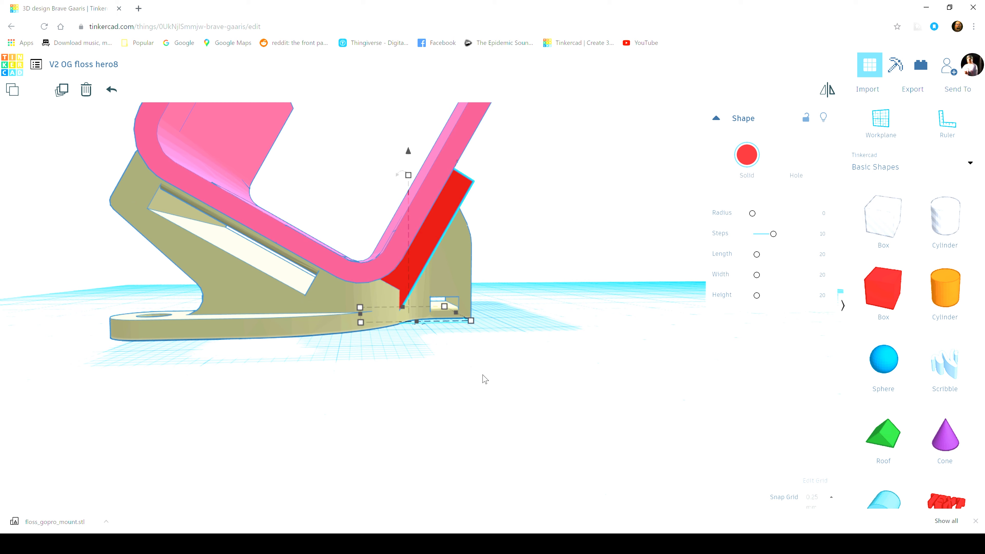
Select the cage, the filler box and the base mount, and group all three into one solid
{"action": "left_click_drag", "start_coordinate": [514, 380], "coordinate": [264, 166]}
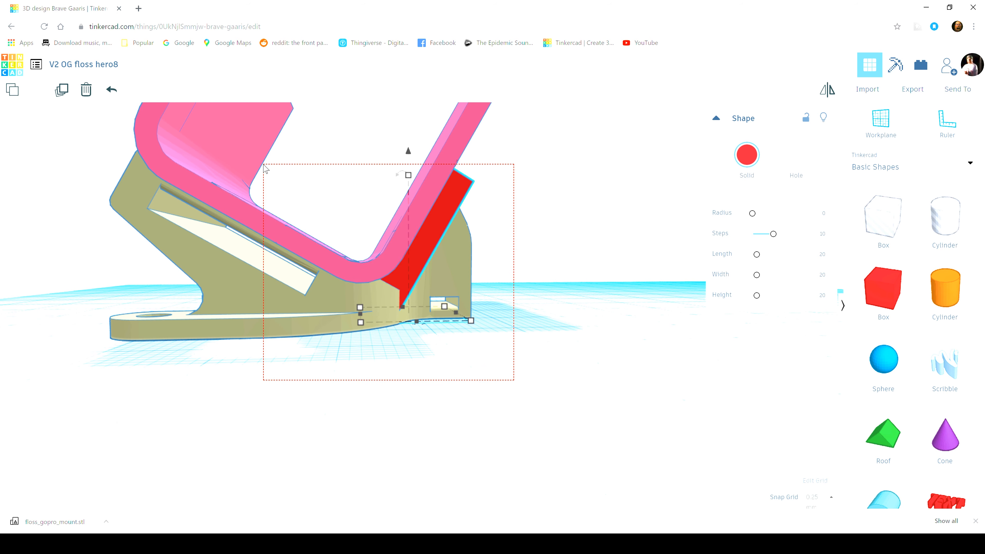
{"action": "left_click_drag", "start_coordinate": [265, 168], "coordinate": [265, 168]}
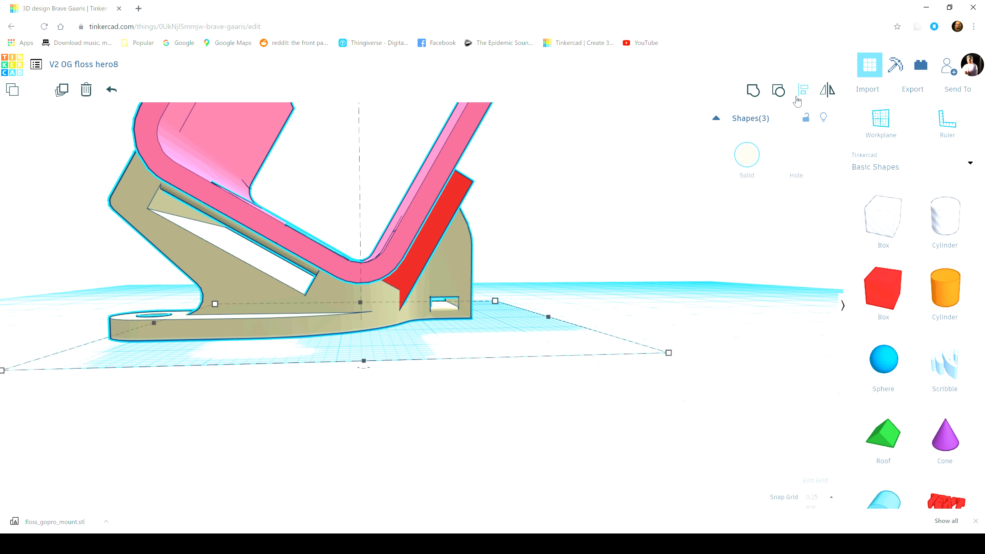
{"action": "left_click", "coordinate": [753, 91]}
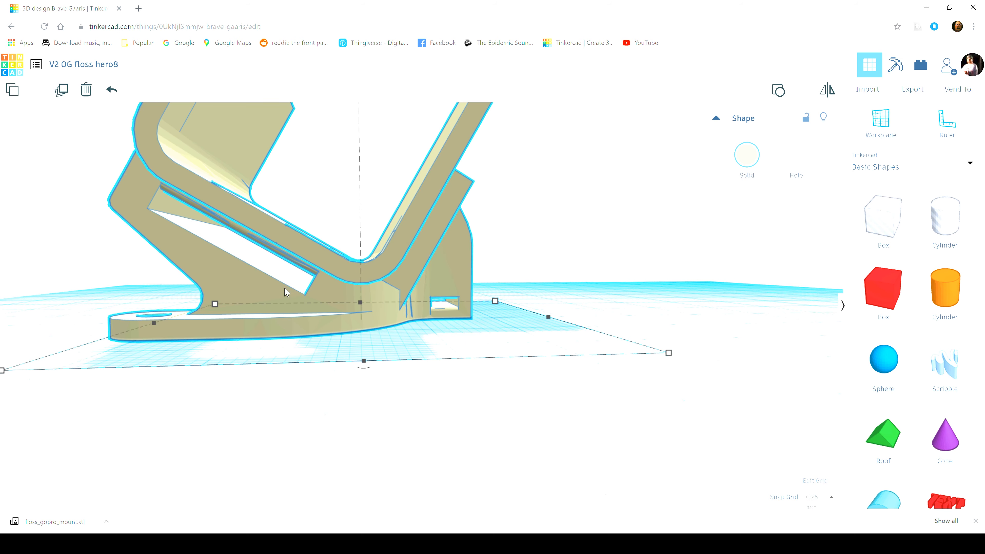
Examine the combined mount around the base slot, the filler joint and the screw lugs
{"action": "scroll", "coordinate": [219, 269], "scroll_direction": "up", "scroll_amount": 5}
{"action": "scroll", "coordinate": [274, 258], "scroll_direction": "down", "scroll_amount": 10}
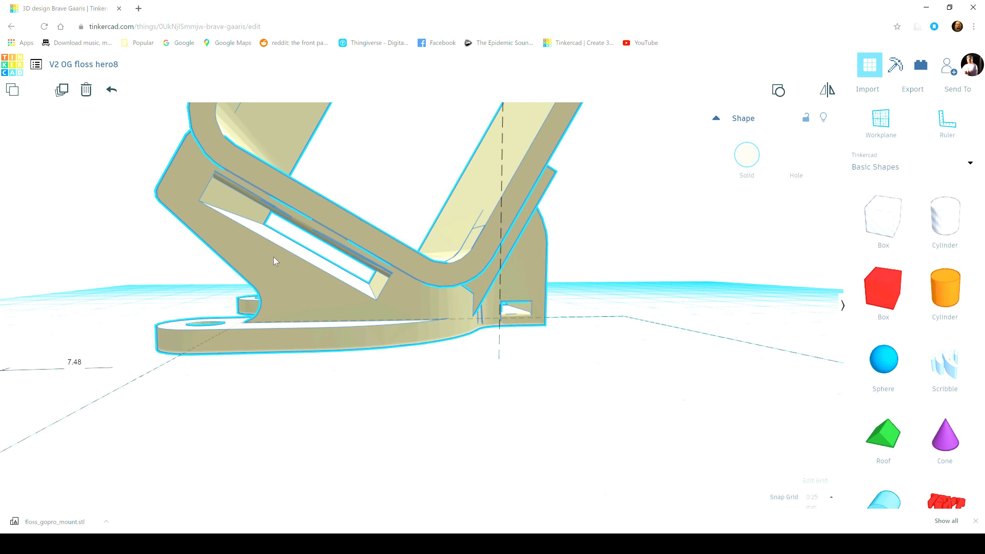
{"action": "scroll", "coordinate": [297, 247], "scroll_direction": "up", "scroll_amount": 10}
{"action": "scroll", "coordinate": [335, 289], "scroll_direction": "down", "scroll_amount": 5}
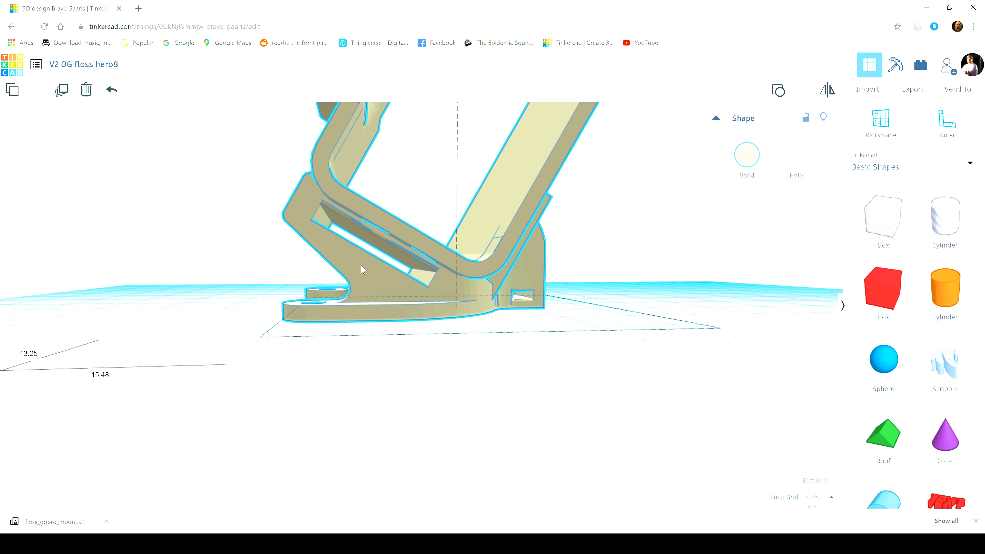
{"action": "scroll", "coordinate": [346, 352], "scroll_direction": "down", "scroll_amount": 3}
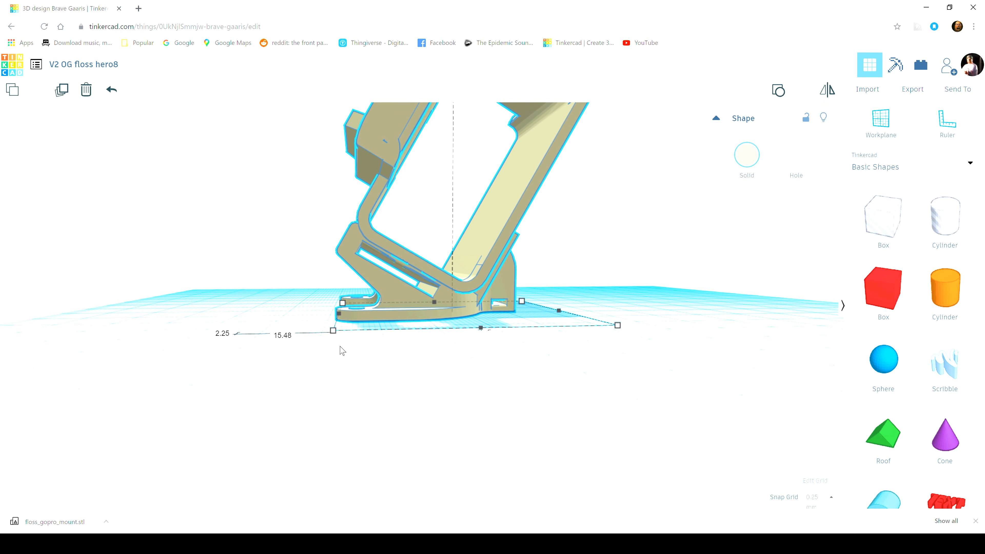
{"action": "right_click_drag", "start_coordinate": [336, 400], "coordinate": [629, 374]}
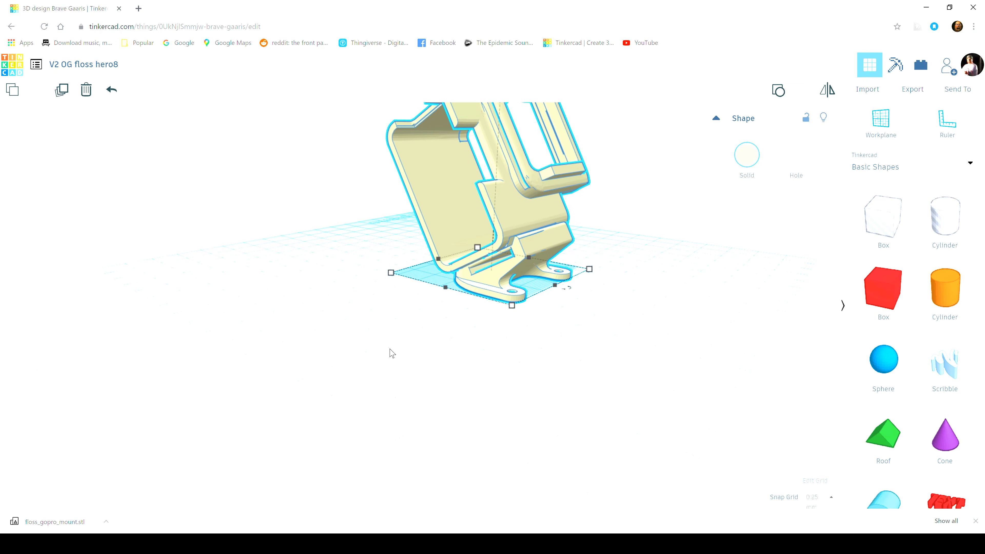
{"action": "right_click_drag", "start_coordinate": [389, 330], "coordinate": [298, 411]}
Place a cylinder hole beside the mount's screw lugs and set its length and width to 3 mm
{"action": "left_click", "coordinate": [299, 411]}
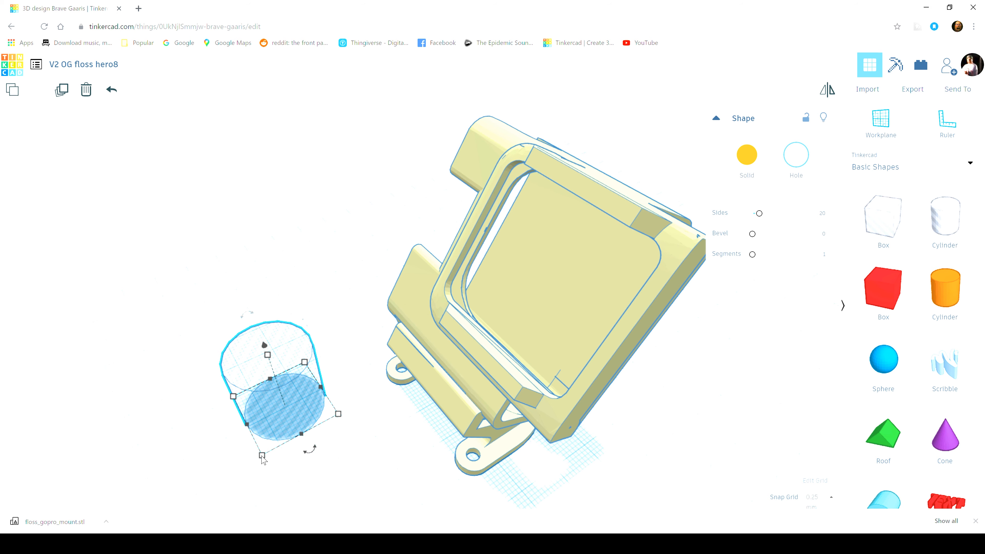
{"action": "mouse_move", "coordinate": [262, 455]}
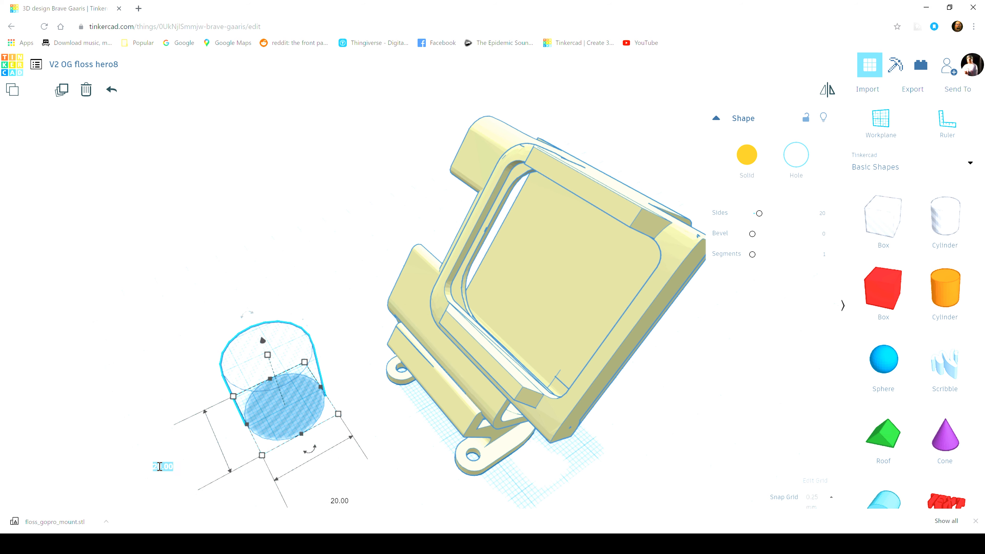
{"action": "type", "text": "3"}
{"action": "key", "text": "Return"}
{"action": "left_click", "coordinate": [307, 446]}
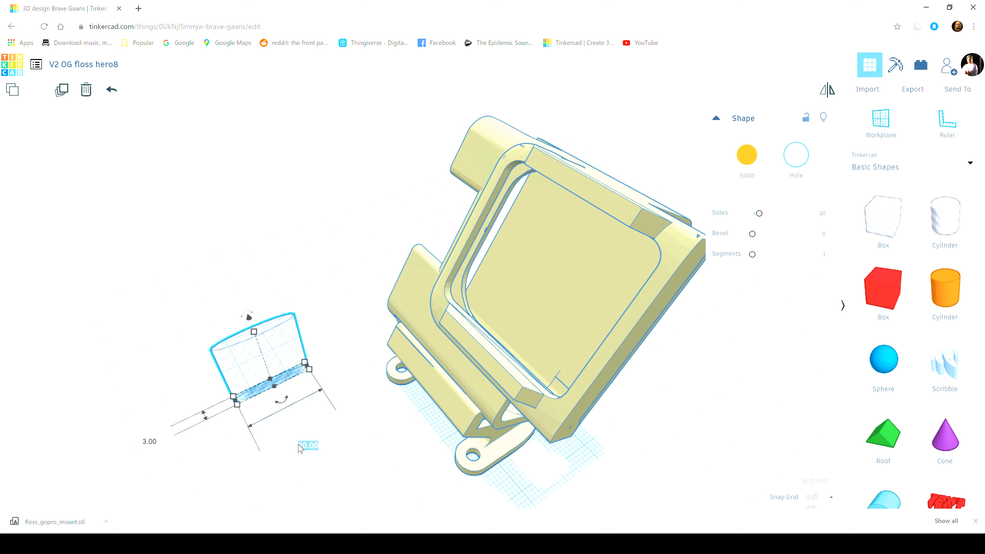
{"action": "type", "text": "3"}
{"action": "key", "text": "Return"}
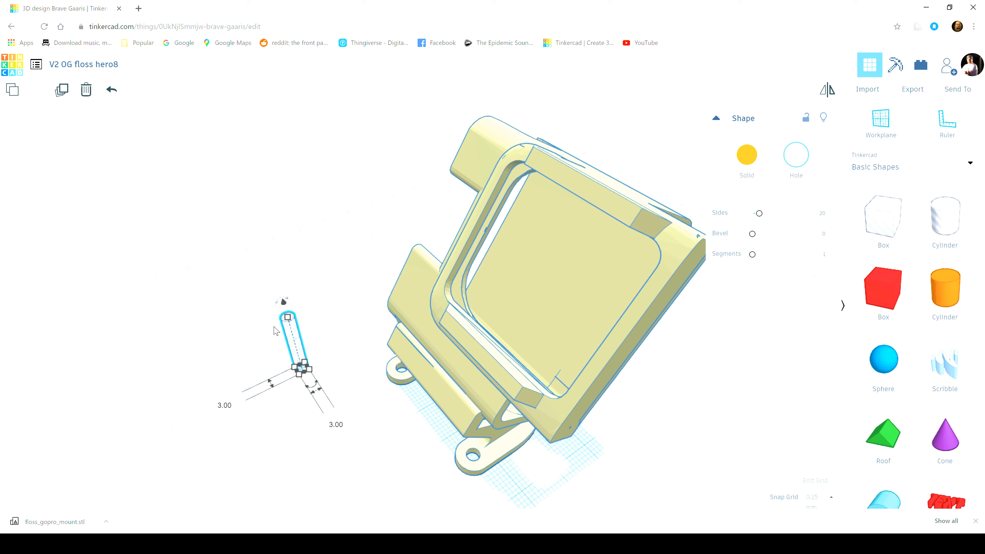
Stretch the cylinder hole to a height of 83.75 mm and place it through the screw hole of the near lug
{"action": "mouse_move", "coordinate": [288, 315]}
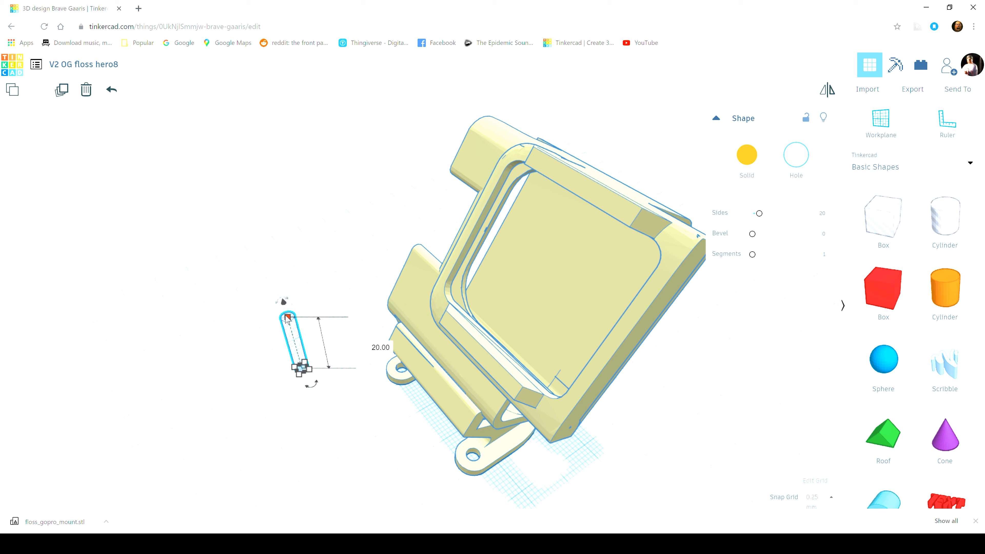
{"action": "left_click_drag", "start_coordinate": [288, 316], "coordinate": [228, 26]}
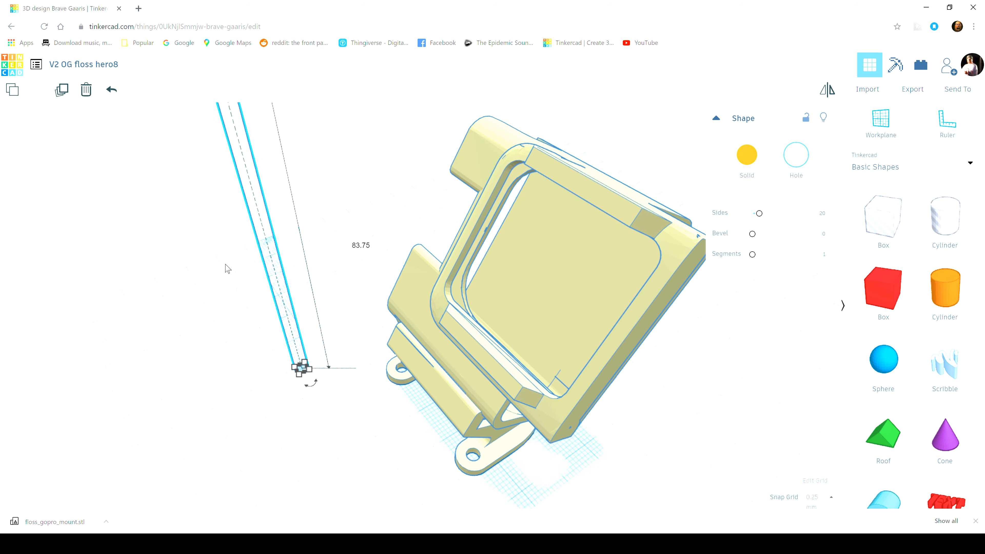
{"action": "left_click_drag", "start_coordinate": [287, 310], "coordinate": [487, 406]}
{"action": "scroll", "coordinate": [387, 486], "scroll_direction": "down", "scroll_amount": 3}
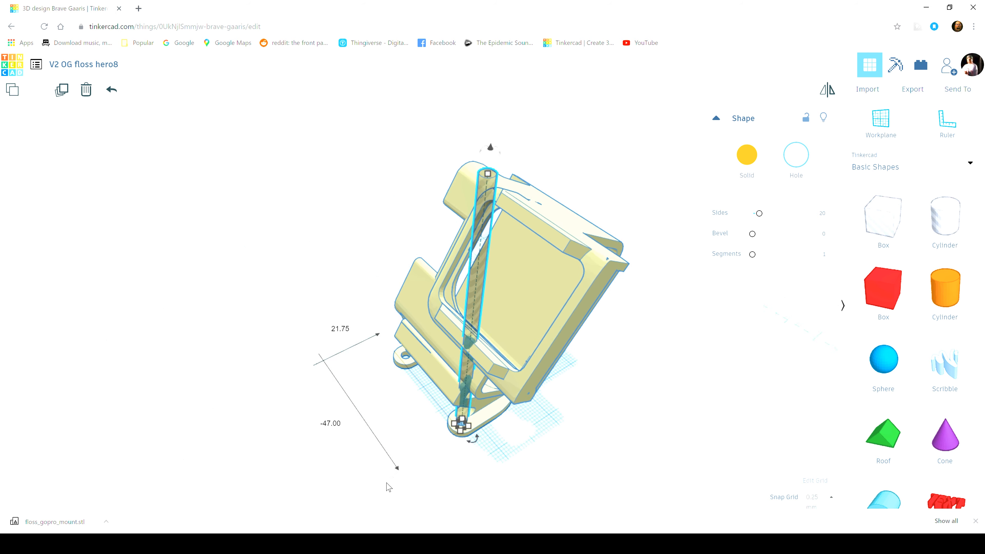
{"action": "scroll", "coordinate": [385, 484], "scroll_direction": "up", "scroll_amount": 3}
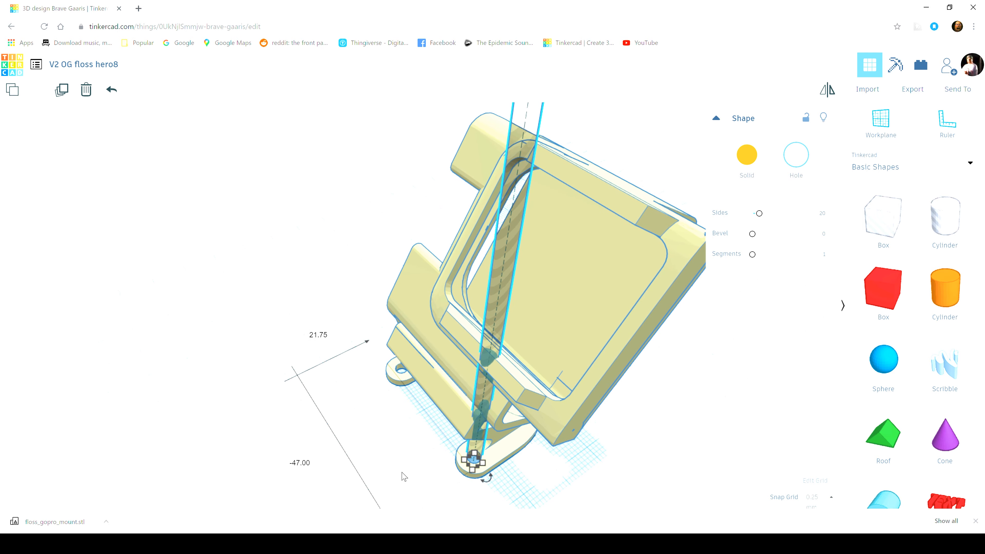
{"action": "right_click_drag", "start_coordinate": [404, 476], "coordinate": [383, 464]}
{"action": "scroll", "coordinate": [641, 433], "scroll_direction": "up", "scroll_amount": 5}
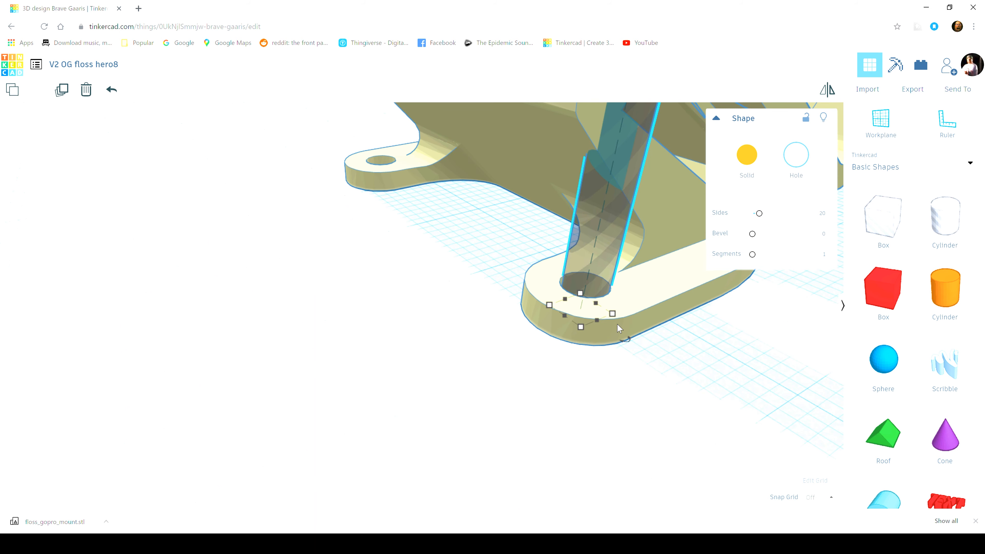
Duplicate the tall cylinder hole and move the copy over the screw hole of the other lug
{"action": "key", "text": "Left"}
{"action": "key", "text": "Left"}
{"action": "key", "text": "Left"}
{"action": "key", "text": "Left"}
{"action": "key", "text": "Left"}
{"action": "key", "text": "Left"}
{"action": "key", "text": "Left"}
{"action": "key", "text": "Left"}
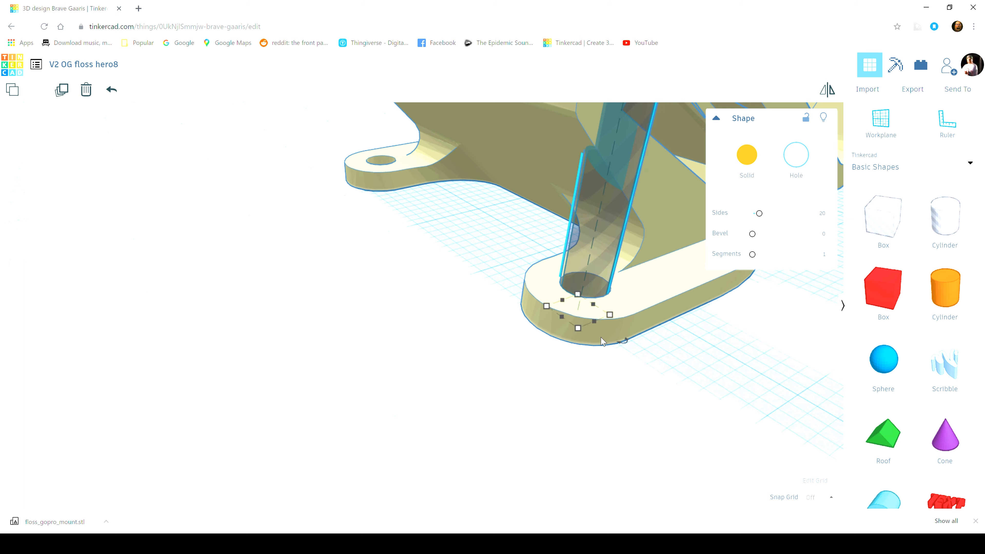
{"action": "key", "text": "Left"}
{"action": "key", "text": "Left"}
{"action": "key", "text": "Left"}
{"action": "key", "text": "Left"}
{"action": "key", "text": "Left"}
{"action": "key", "text": "Left"}
{"action": "key", "text": "Left"}
{"action": "key", "text": "Left"}
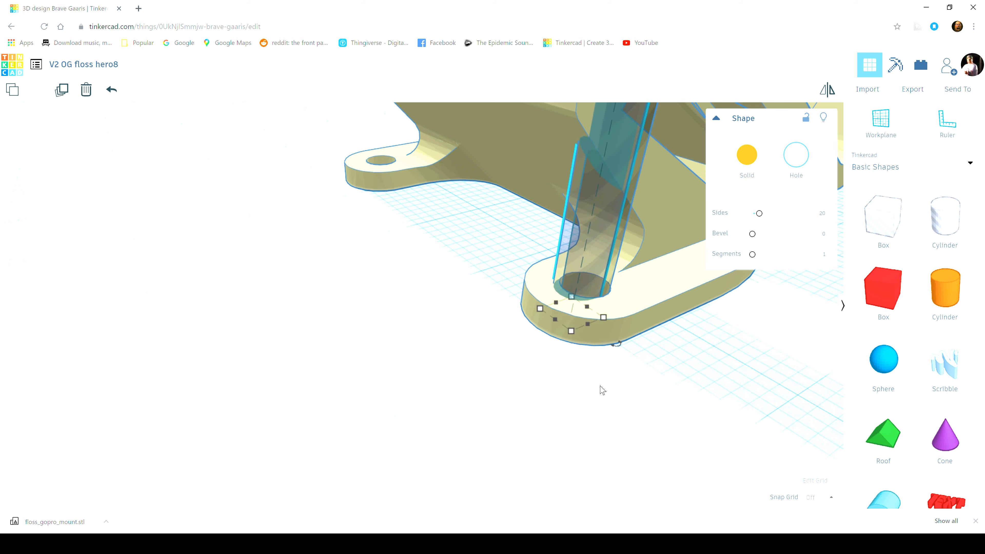
{"action": "key", "text": "Left"}
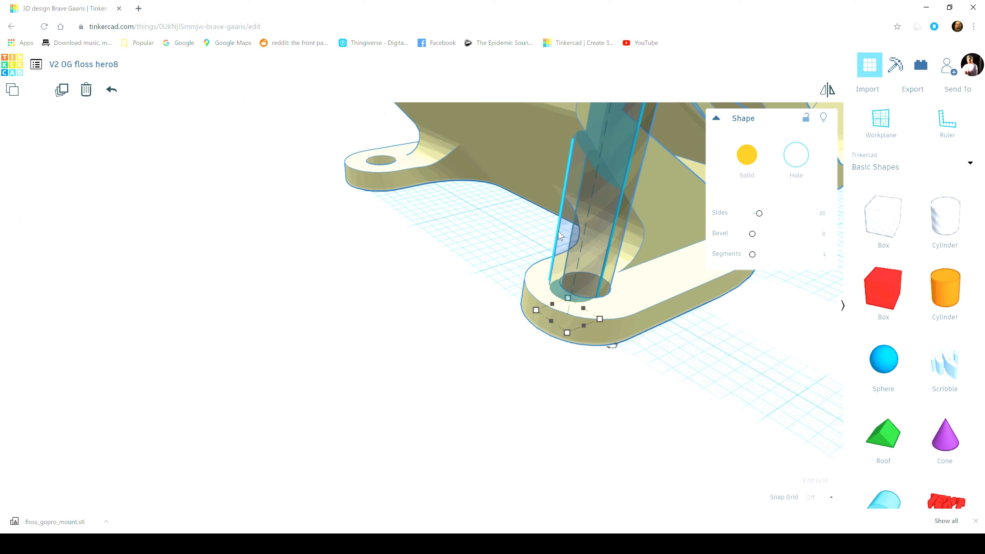
{"action": "left_click_drag", "start_coordinate": [565, 234], "coordinate": [366, 123]}
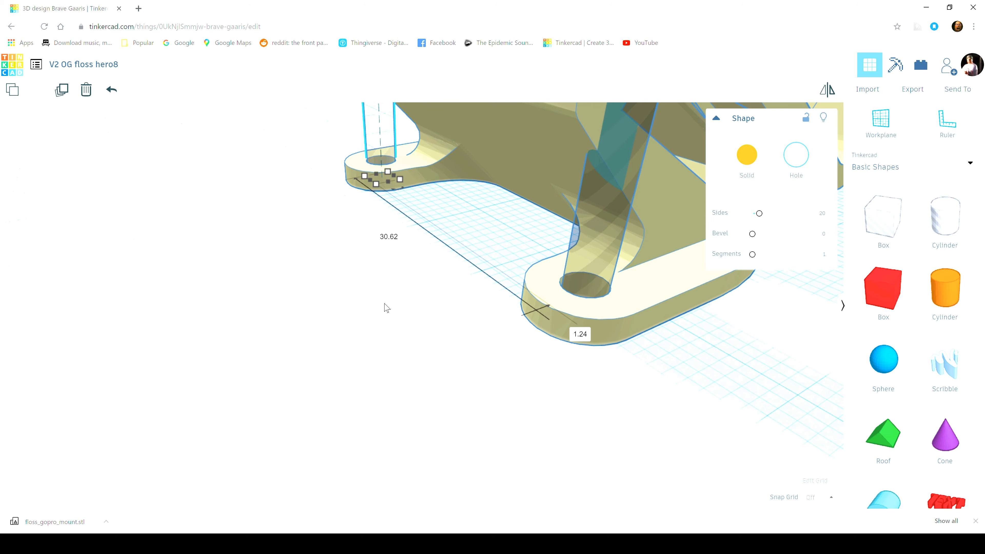
Select the mount with both cylinder holes and group them to cut screw access channels through the body
{"action": "right_click_drag", "start_coordinate": [300, 243], "coordinate": [503, 309]}
{"action": "right_click_drag", "start_coordinate": [530, 306], "coordinate": [352, 251]}
{"action": "scroll", "coordinate": [352, 252], "scroll_direction": "down", "scroll_amount": 5}
{"action": "scroll", "coordinate": [352, 265], "scroll_direction": "down", "scroll_amount": 5}
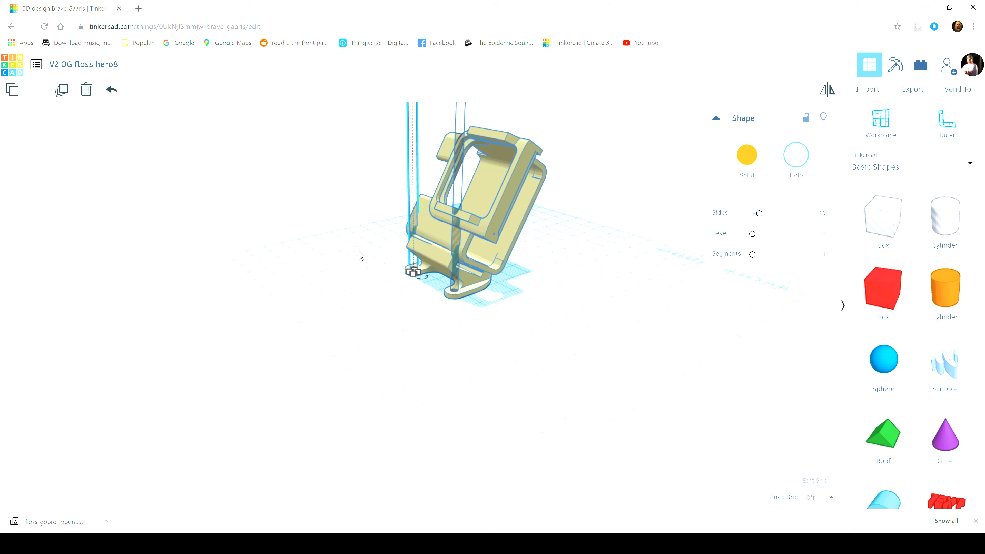
{"action": "left_click_drag", "start_coordinate": [392, 240], "coordinate": [582, 179]}
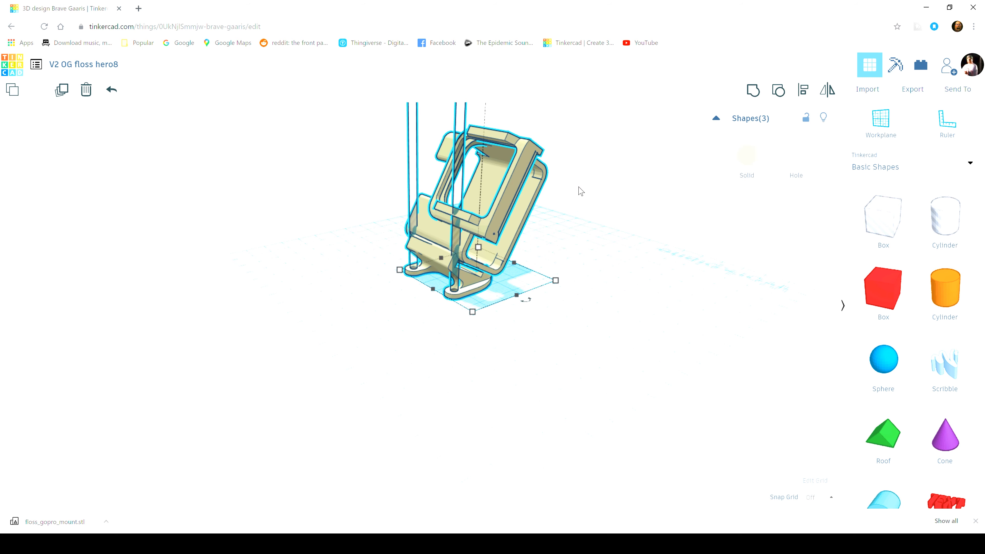
{"action": "left_click", "coordinate": [752, 91]}
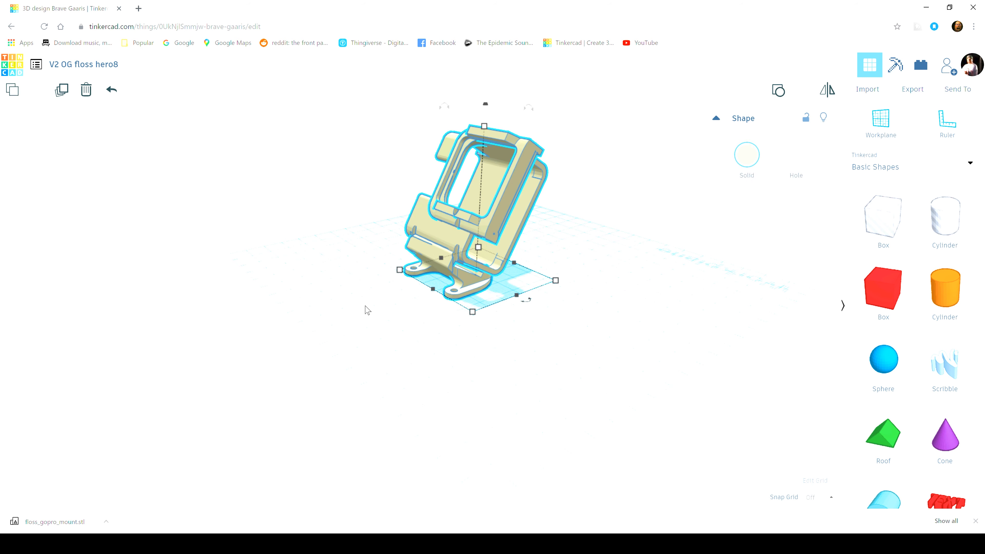
{"action": "left_click_drag", "start_coordinate": [385, 319], "coordinate": [402, 336]}
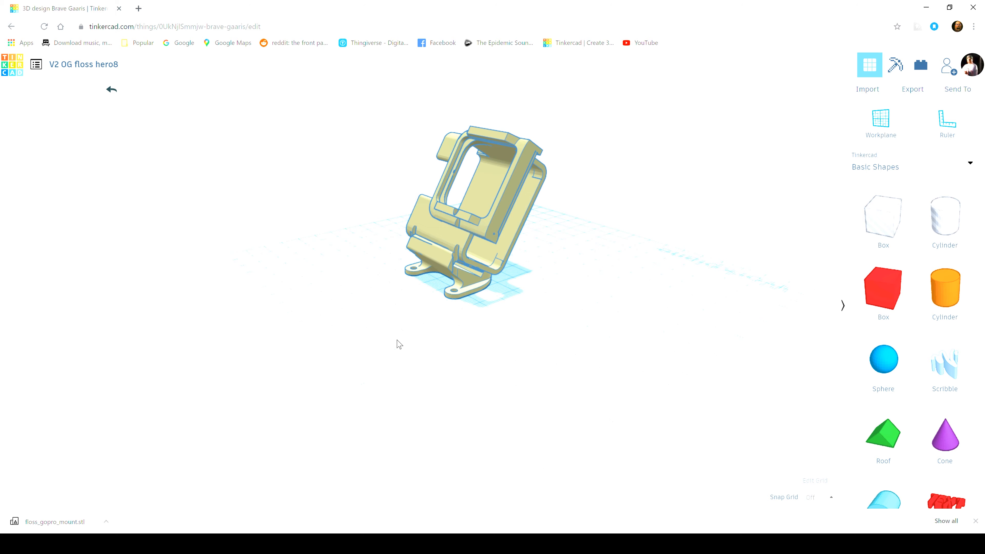
Examine the finished mount around the screw lugs and the cut channels from several sides
{"action": "right_click_drag", "start_coordinate": [399, 345], "coordinate": [456, 313]}
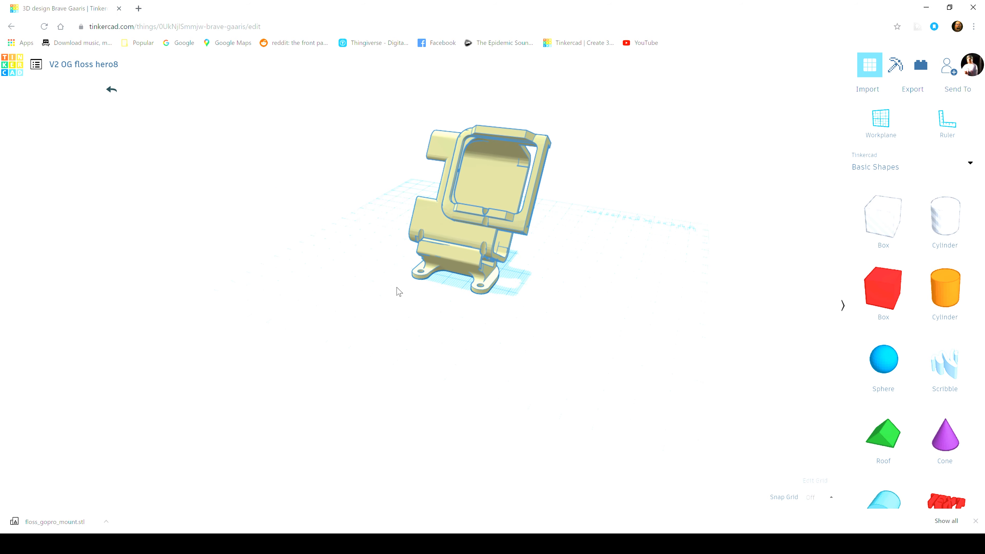
{"action": "right_click_drag", "start_coordinate": [399, 291], "coordinate": [317, 305]}
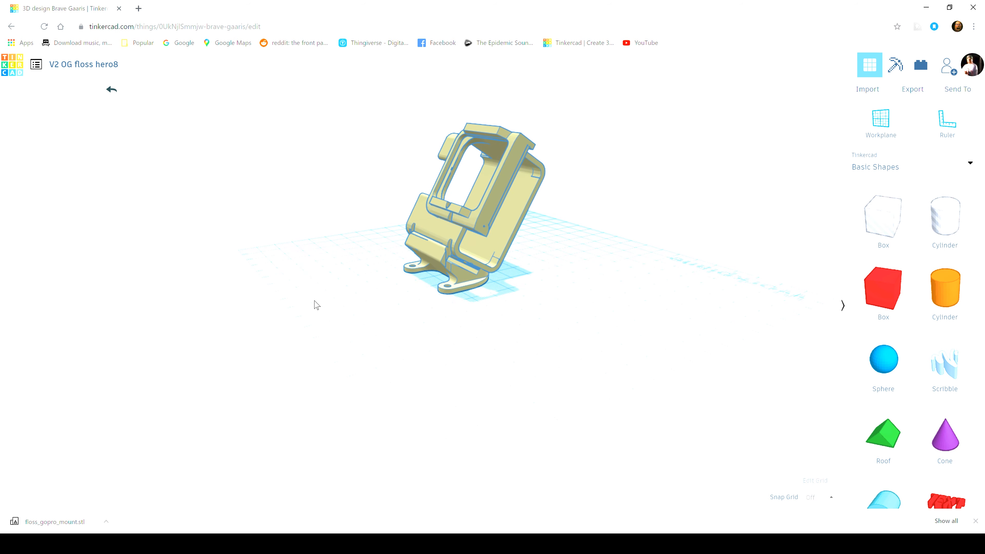
{"action": "middle_click_drag", "start_coordinate": [393, 272], "coordinate": [505, 319]}
{"action": "scroll", "coordinate": [482, 351], "scroll_direction": "down", "scroll_amount": 3}
{"action": "scroll", "coordinate": [483, 354], "scroll_direction": "up", "scroll_amount": 10}
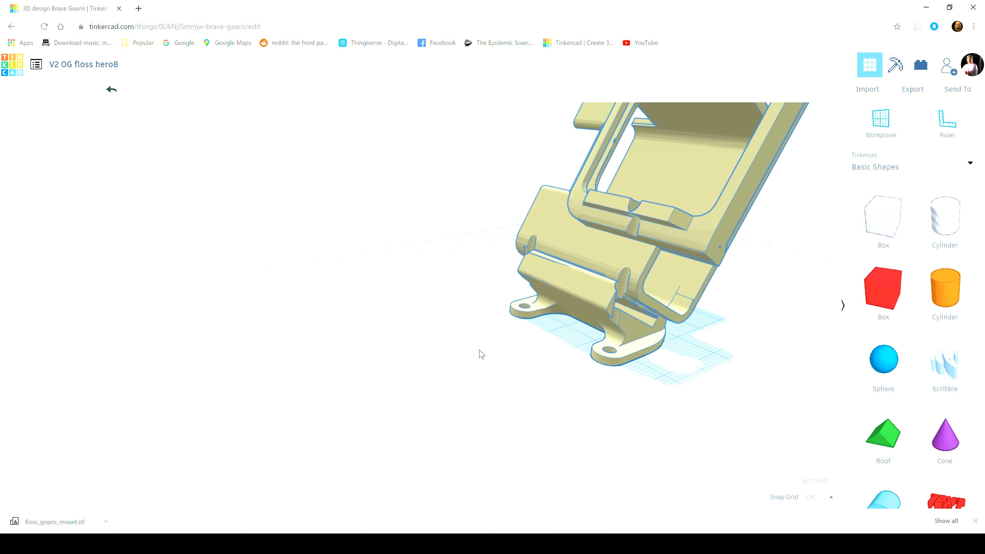
{"action": "right_click_drag", "start_coordinate": [582, 431], "coordinate": [593, 316]}
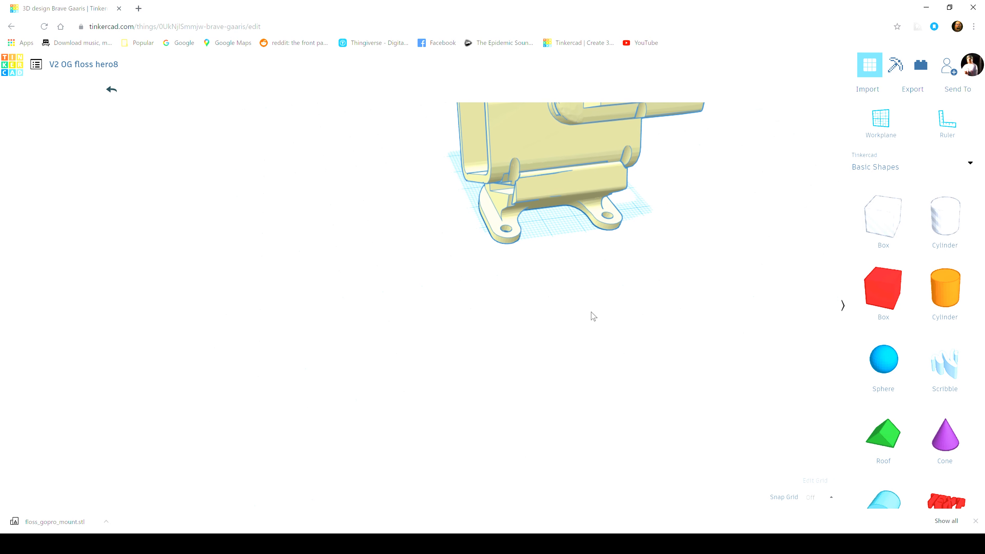
{"action": "right_click_drag", "start_coordinate": [586, 238], "coordinate": [596, 290]}
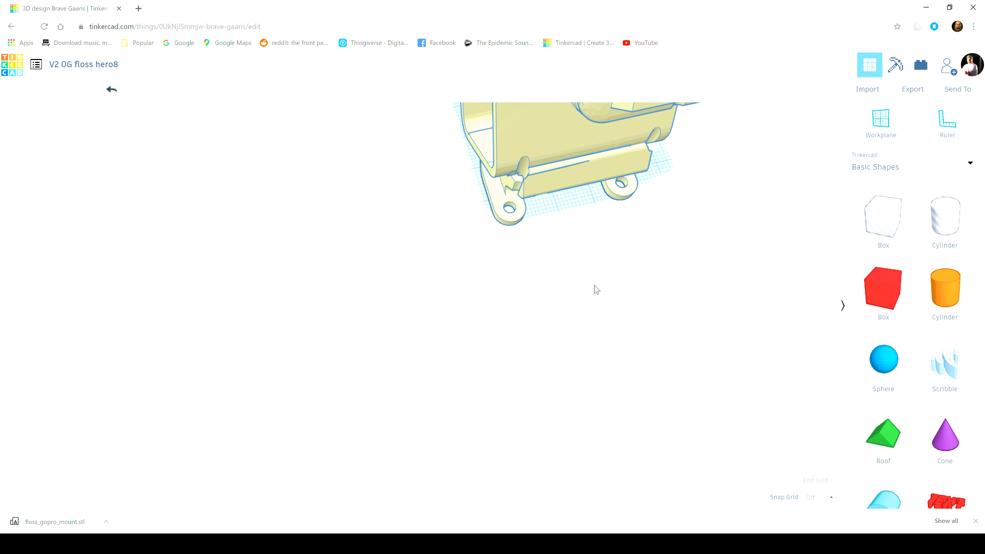
{"action": "right_click_drag", "start_coordinate": [618, 221], "coordinate": [596, 232]}
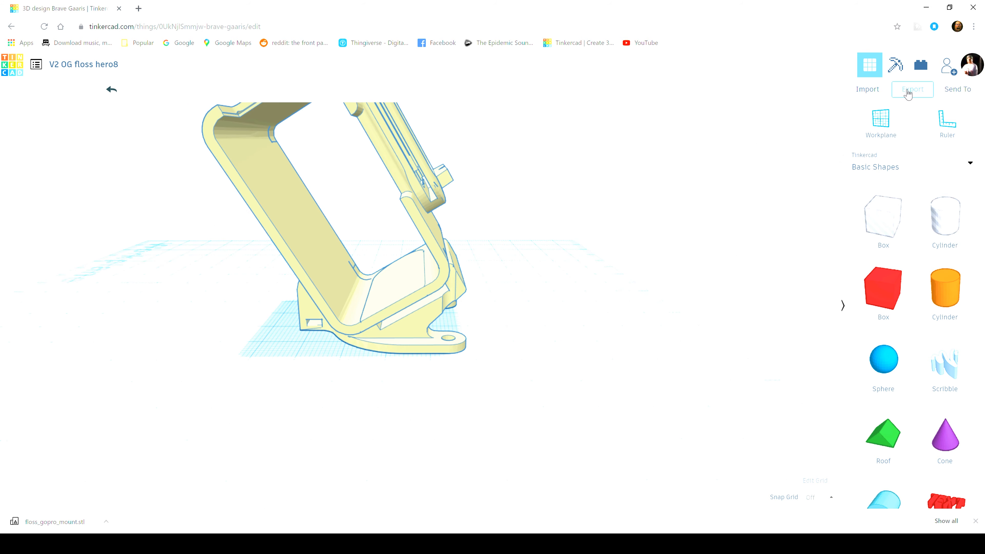
Export everything in the design as an STL file for 3D printing
{"action": "left_click", "coordinate": [912, 90]}
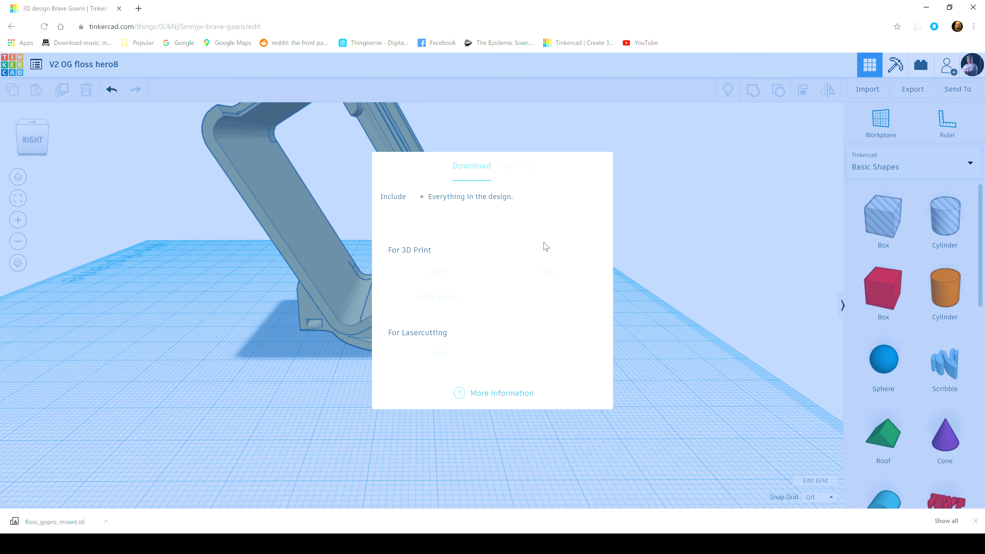
{"action": "left_click", "coordinate": [543, 276]}
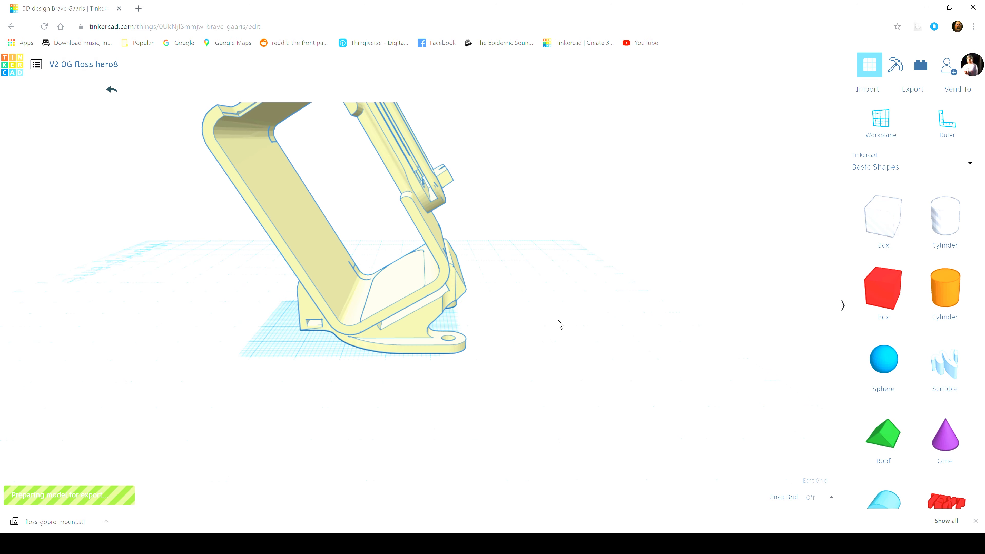